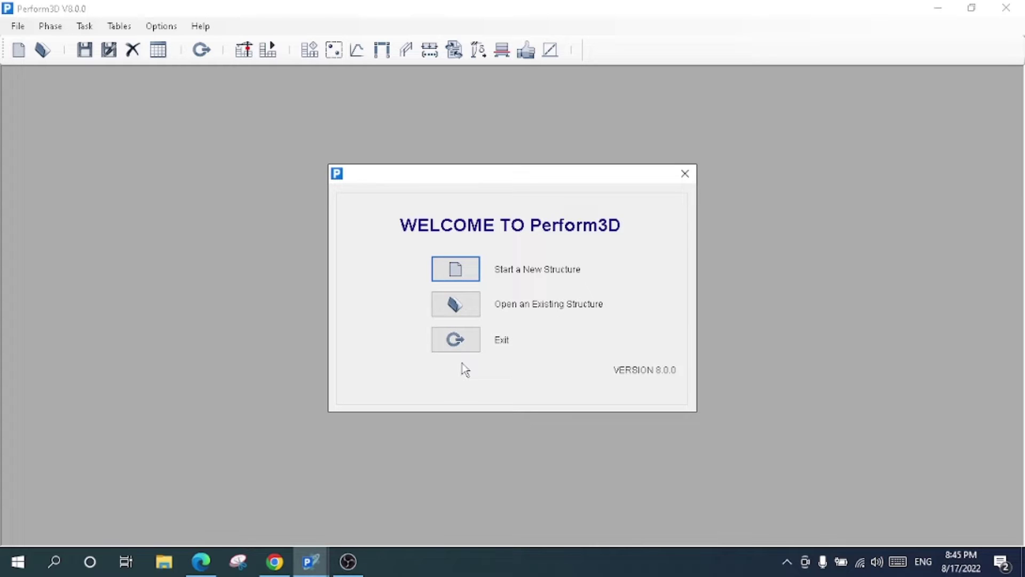
Start a new structure named "Start Up Str" with N as the force unit and m as the length unit.
click(468, 272)
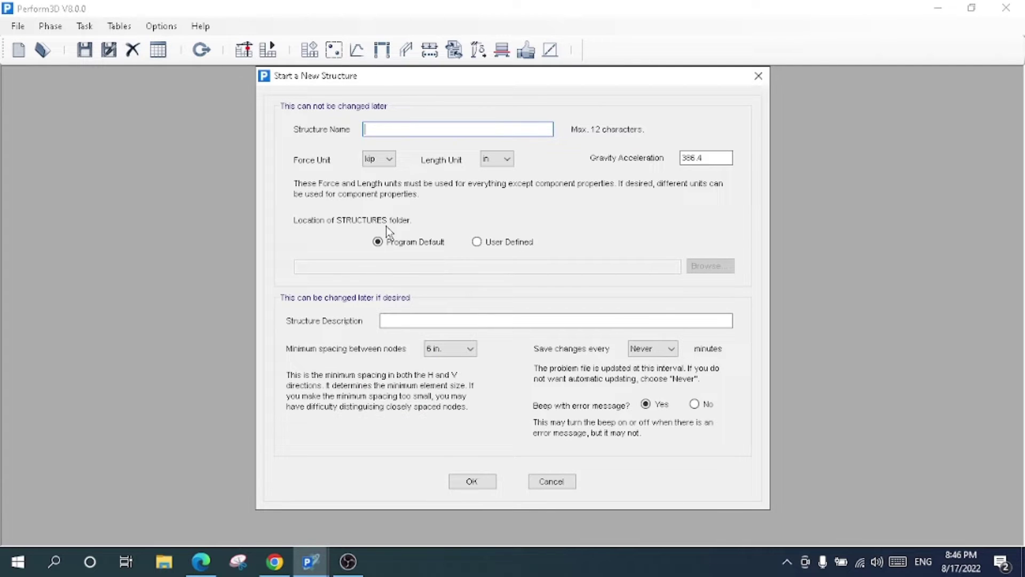
text(Start Up Str)
click(390, 159)
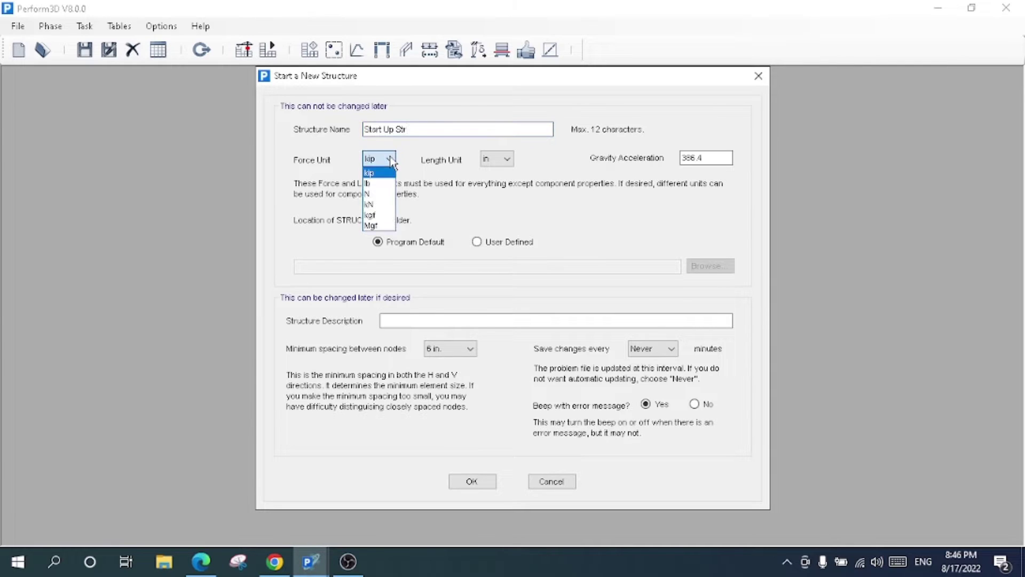
click(387, 193)
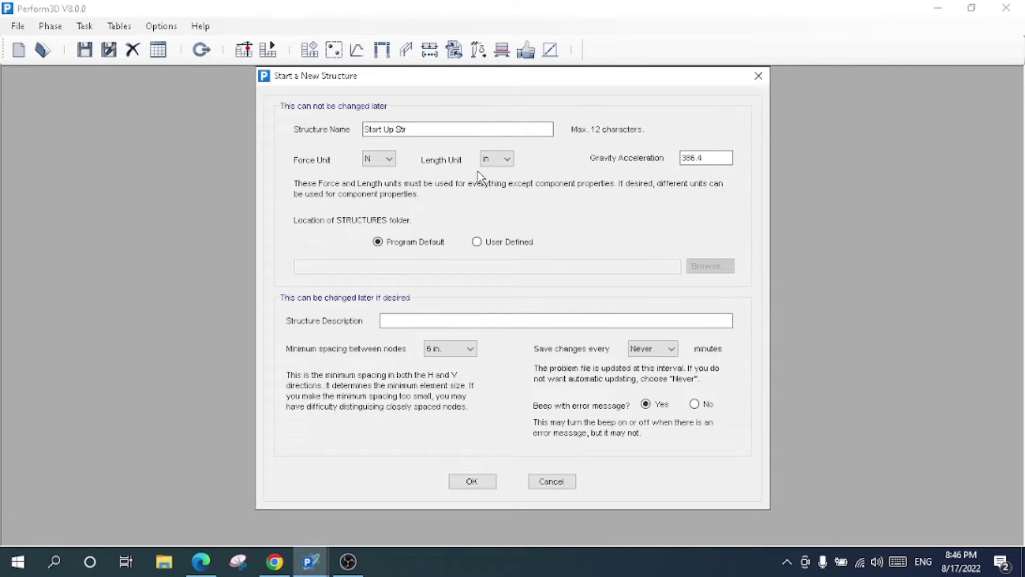
click(499, 159)
click(503, 215)
double_click(705, 156)
click(706, 156)
double_click(706, 156)
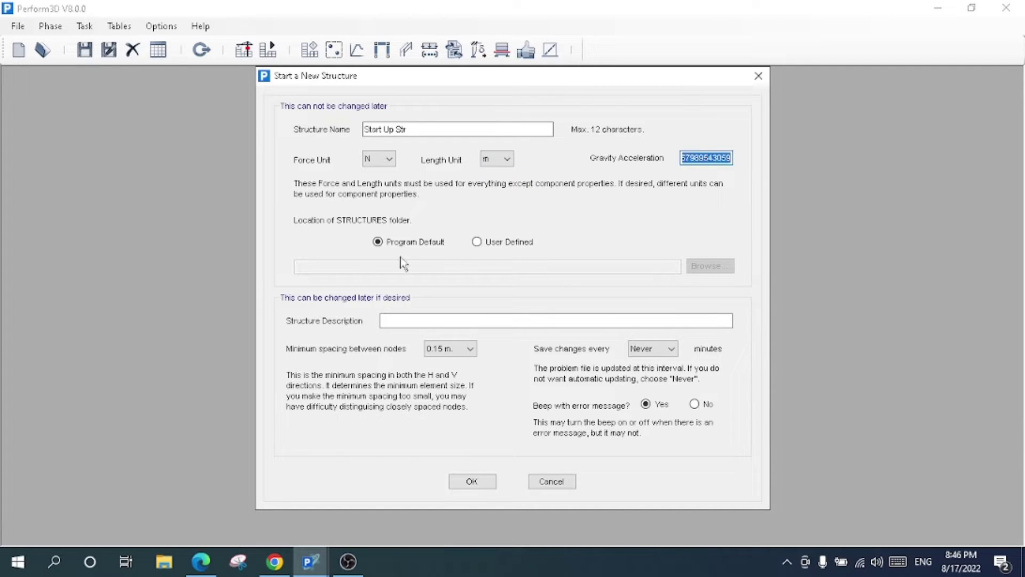
Create a "Start Up Structure" folder on the Desktop and choose it as the user-defined location of the STRUCTURES folder.
click(497, 245)
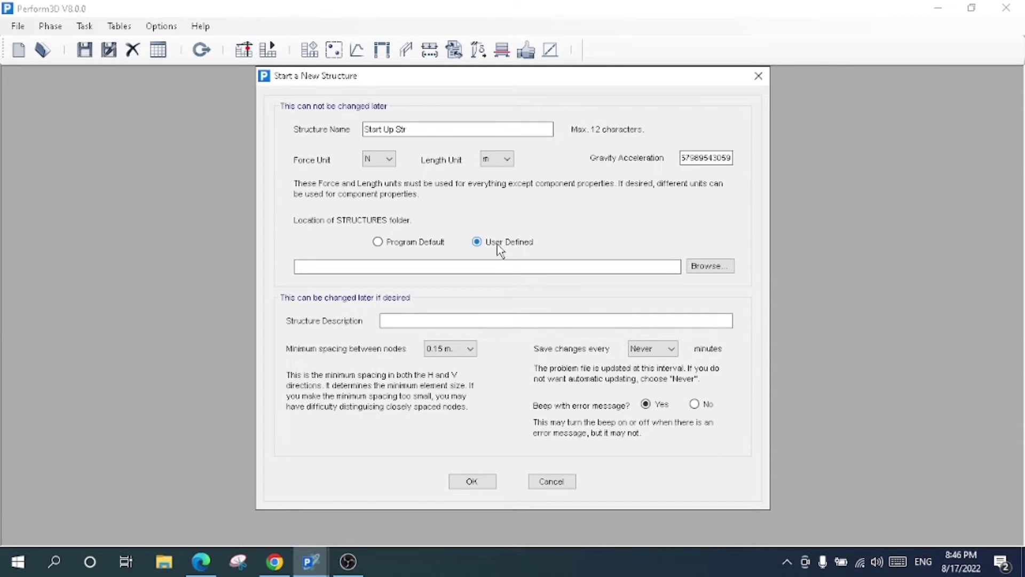
click(721, 270)
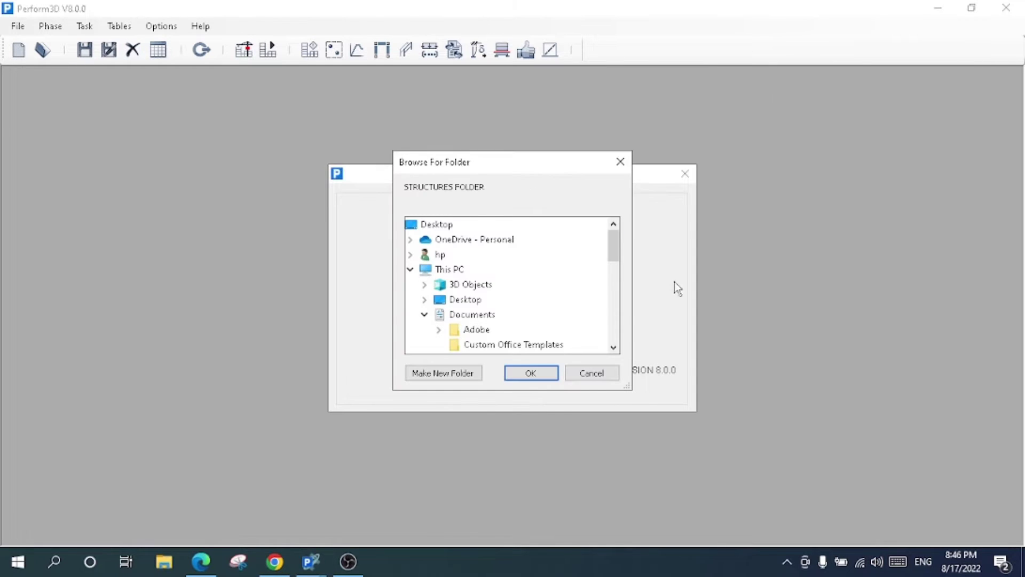
double_click(473, 302)
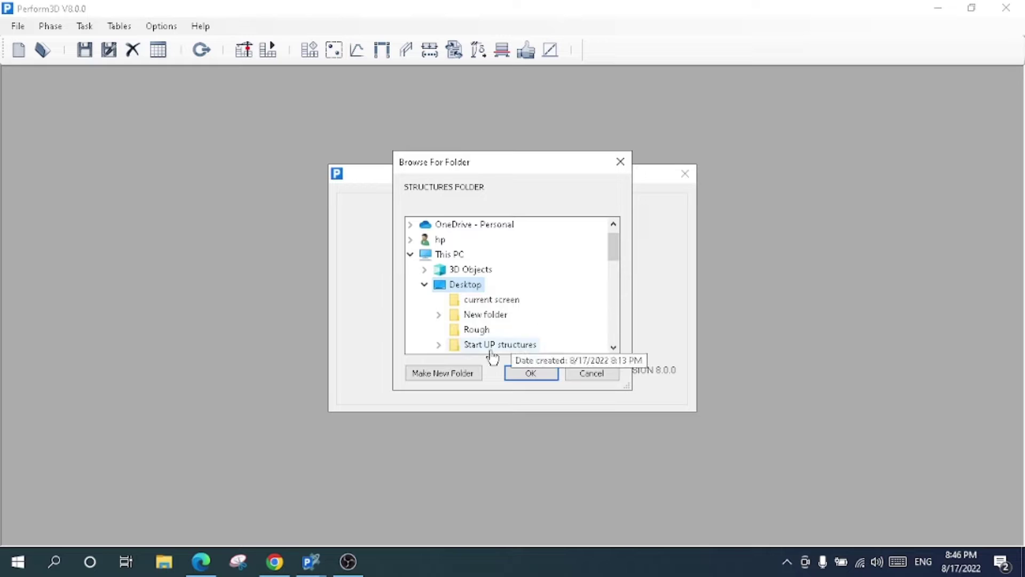
click(443, 374)
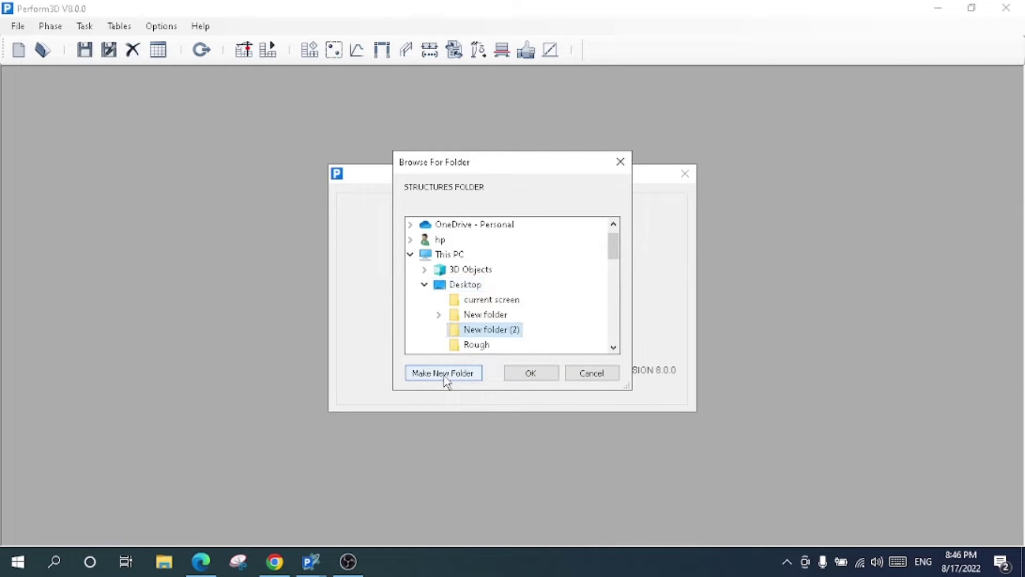
right_click(470, 330)
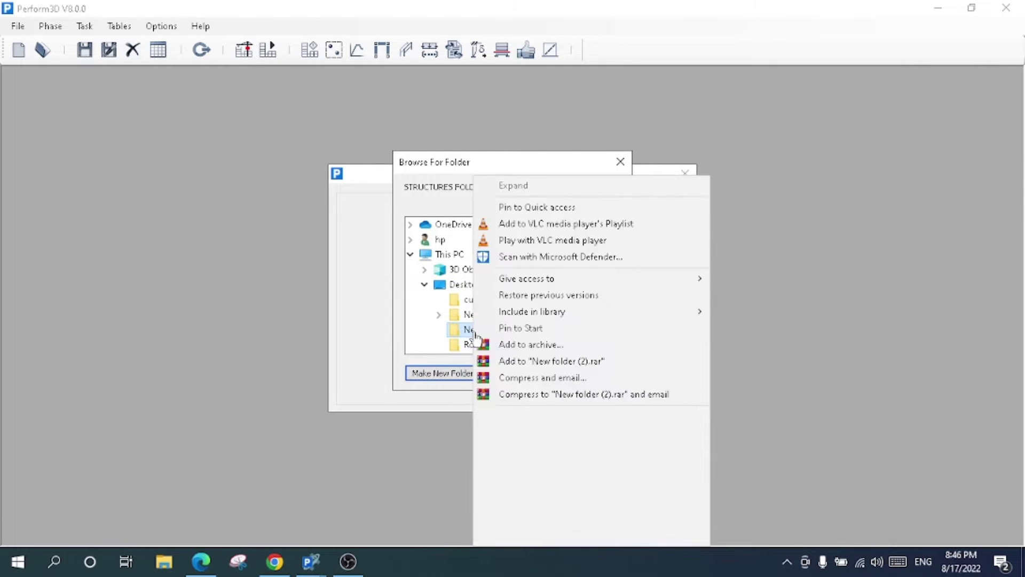
click(528, 494)
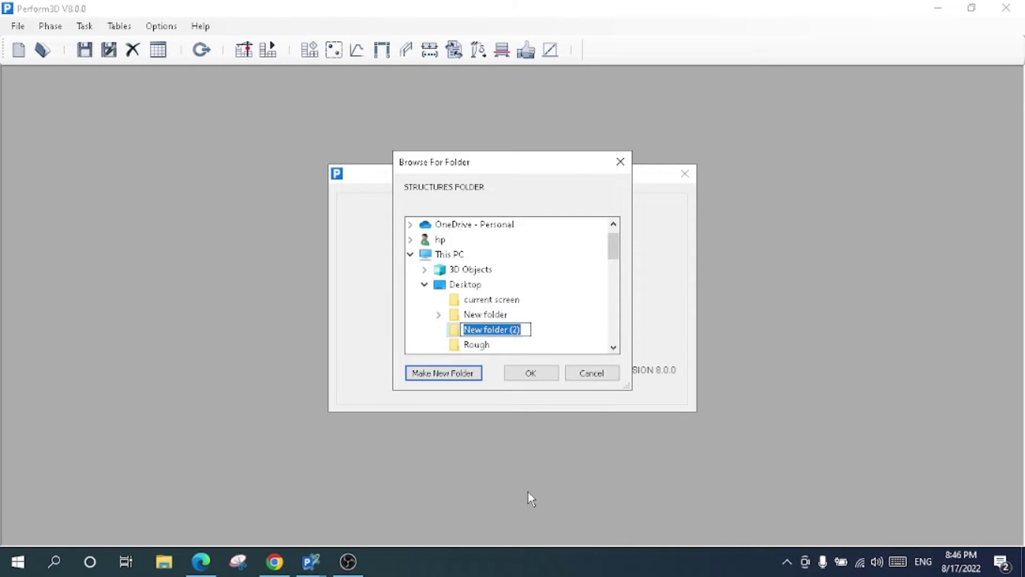
text(Start)
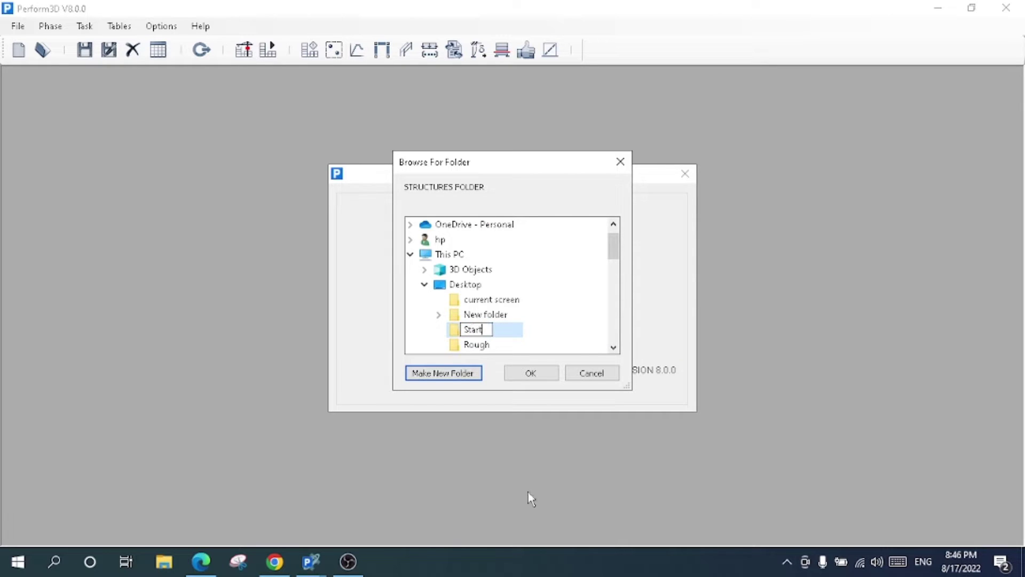
text( Up Structure)
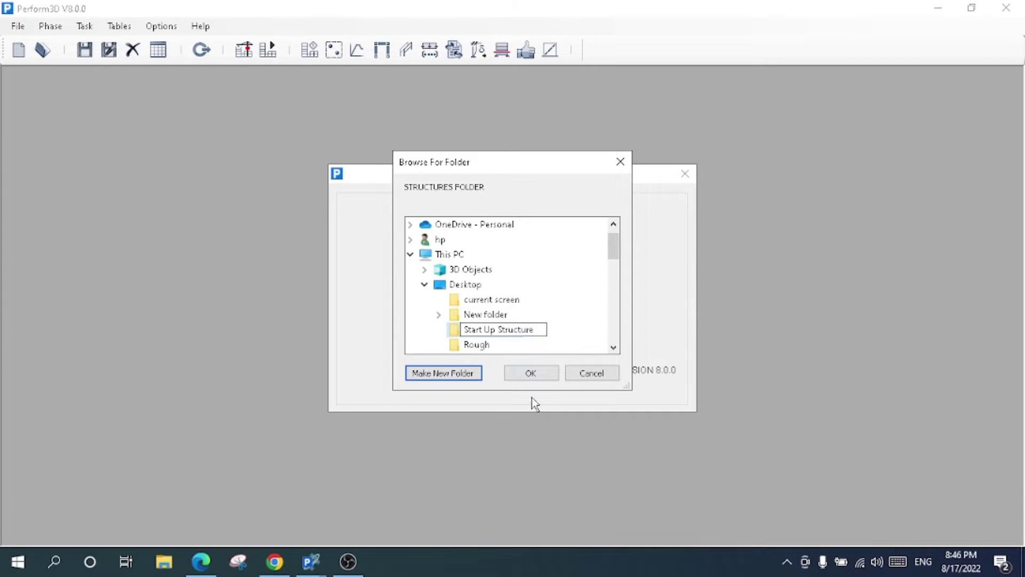
click(530, 372)
click(532, 373)
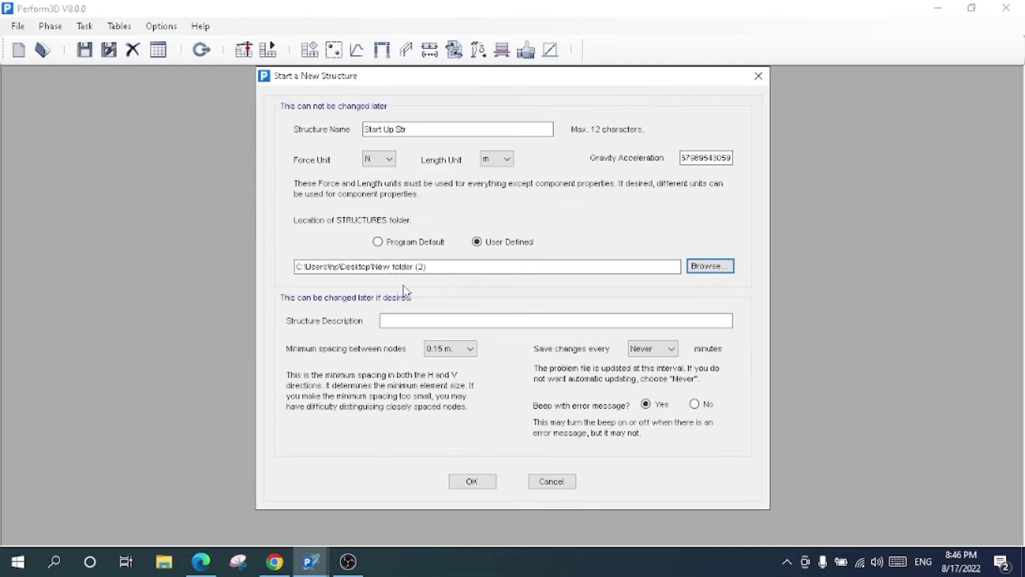
Enter the structure description "Detailed explaination of Strucre part 1" and choose 0.15 m as the minimum spacing between nodes.
click(456, 320)
text(Detailed explai)
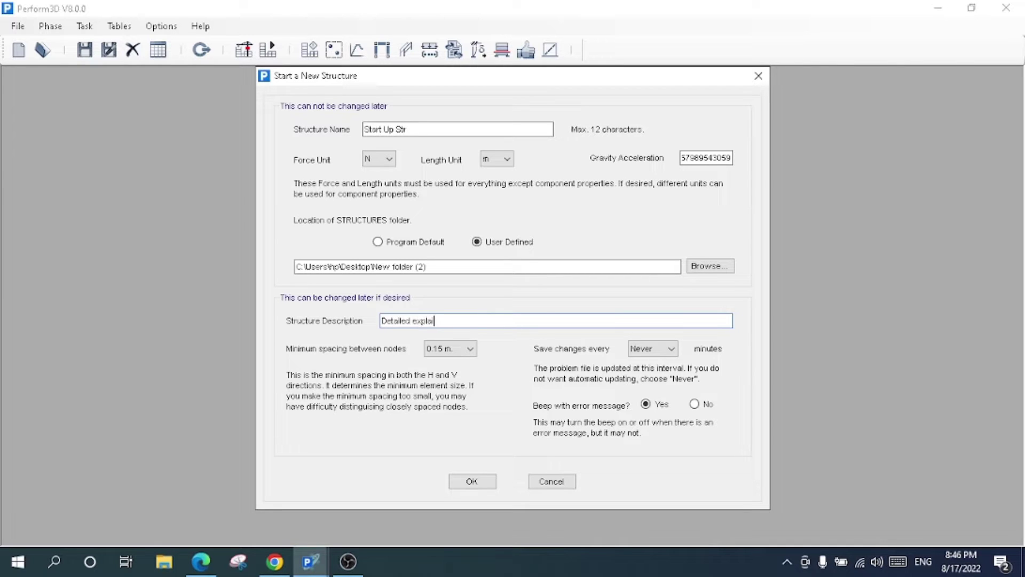
text(nation of Strucre part 1)
click(463, 353)
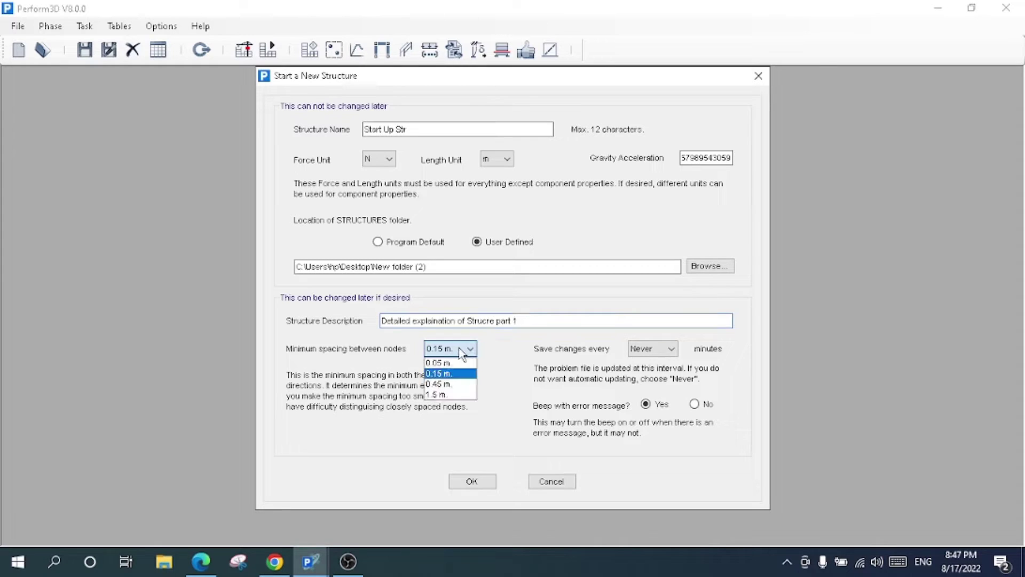
click(459, 374)
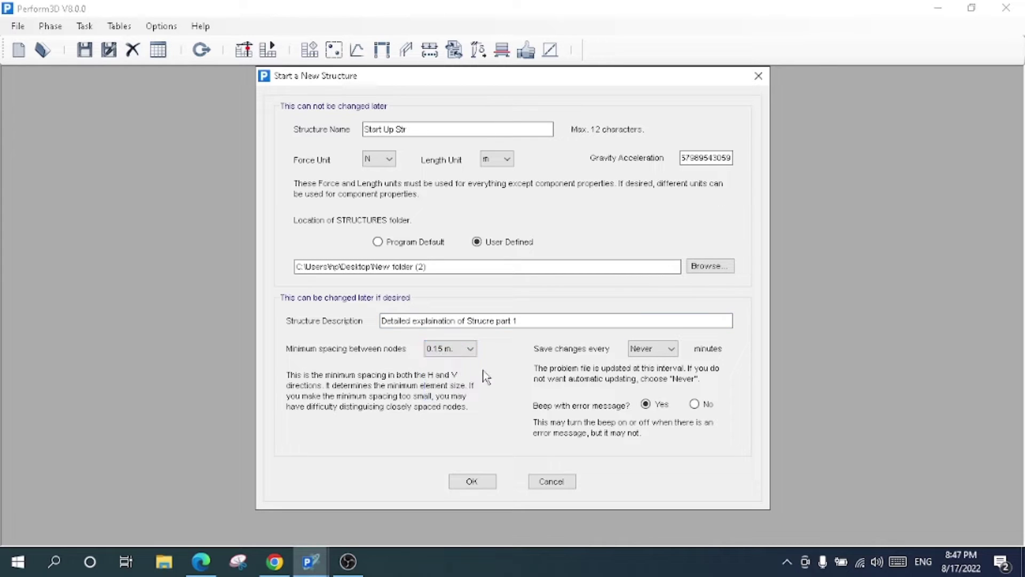
Set the structure's changes to save automatically every 5 minutes.
click(672, 349)
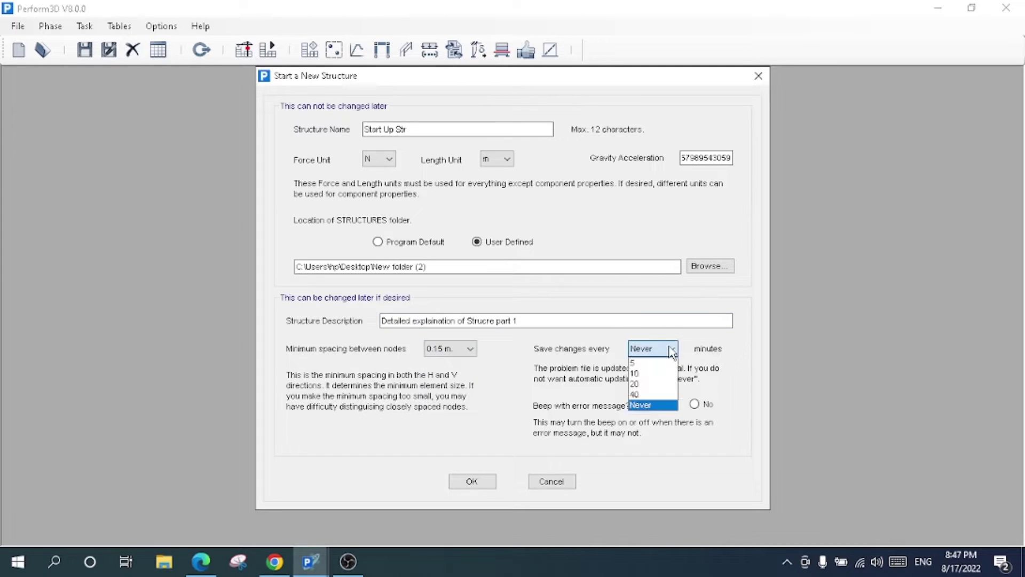
click(645, 364)
click(649, 349)
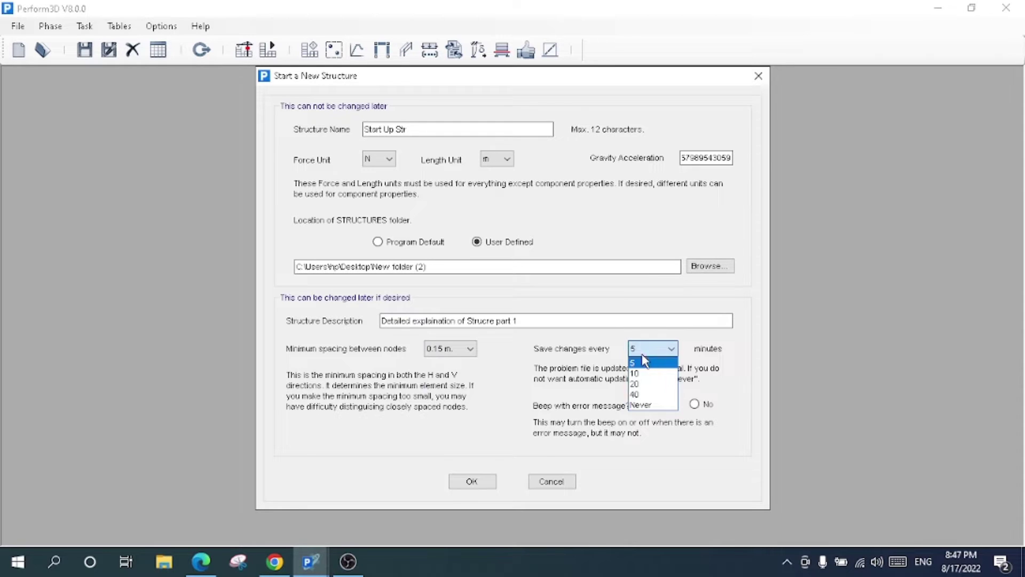
click(643, 405)
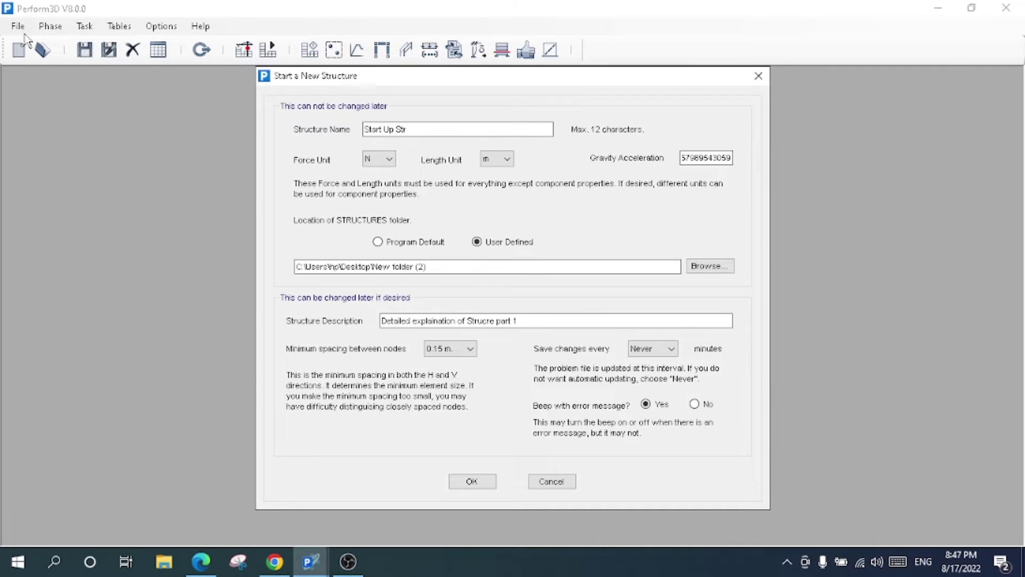
click(658, 348)
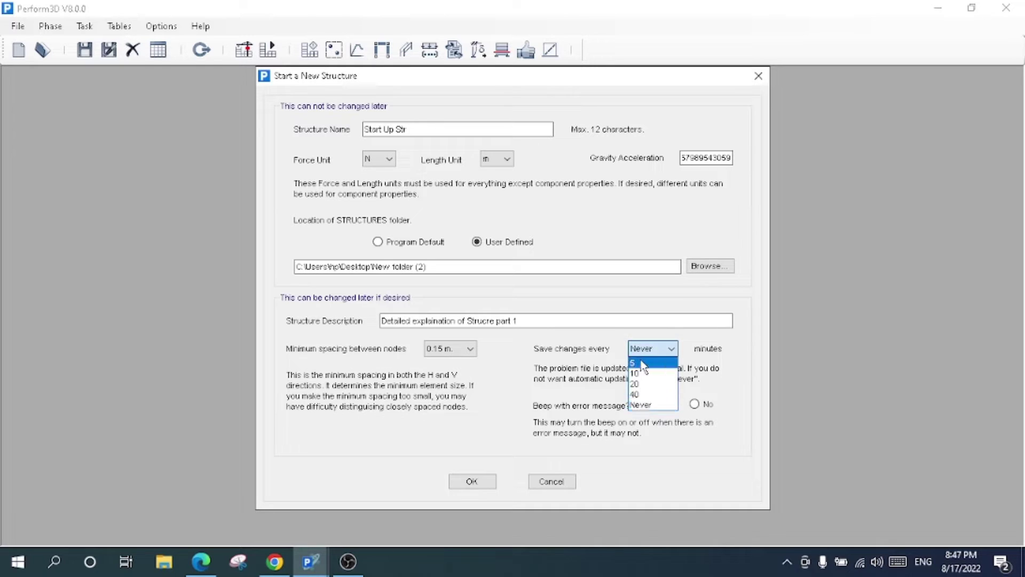
click(643, 366)
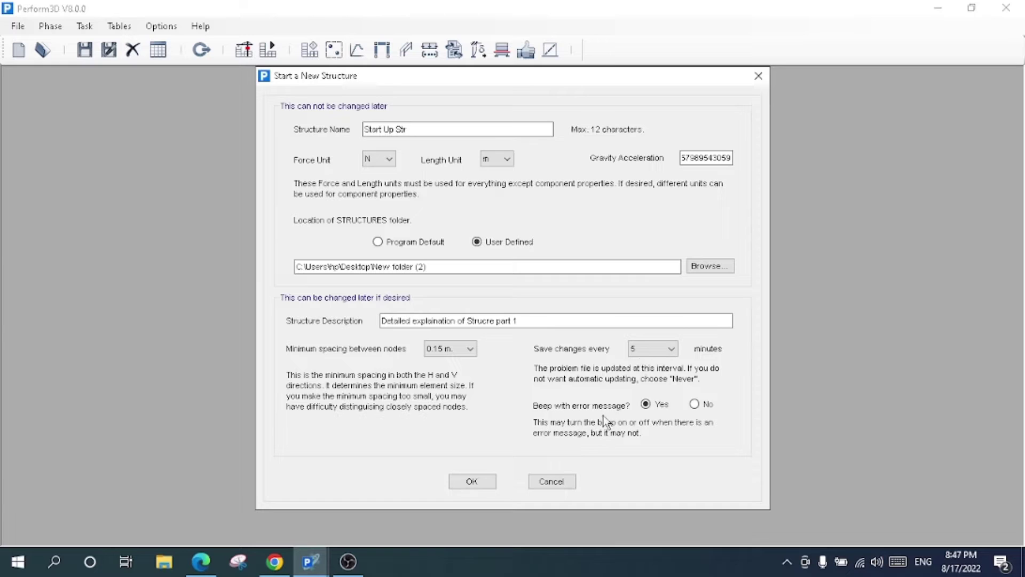
Turn off the beep with error messages and create the new structure.
click(696, 405)
click(646, 405)
click(695, 405)
click(646, 405)
click(694, 404)
click(470, 483)
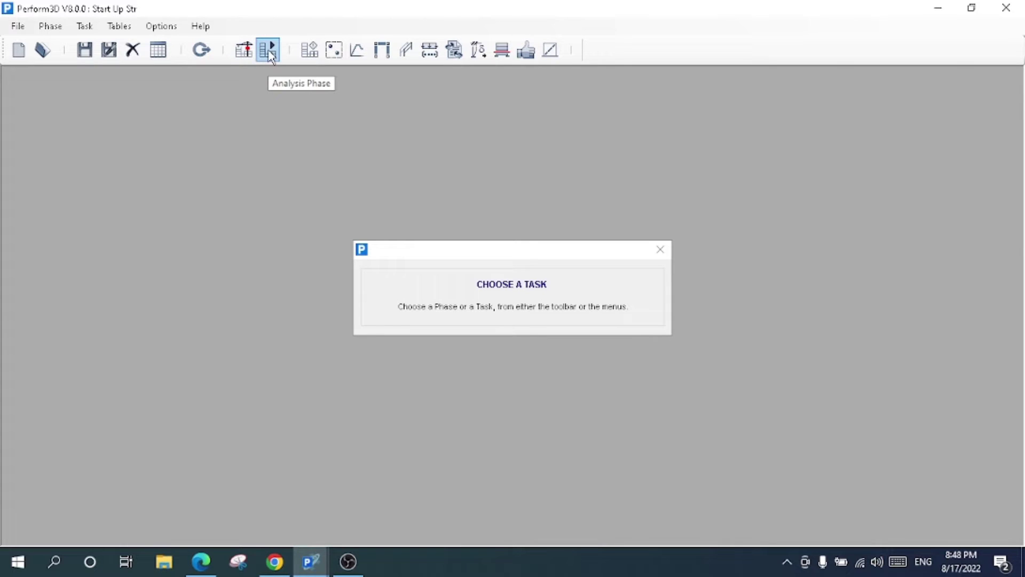
Switch to the modeling phase and review the overall structure information.
click(244, 53)
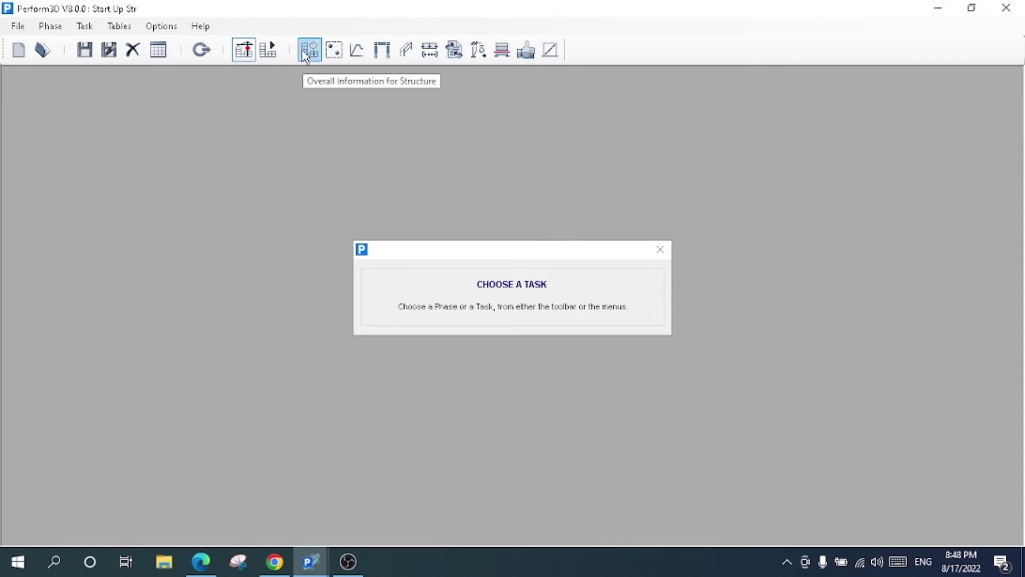
click(303, 51)
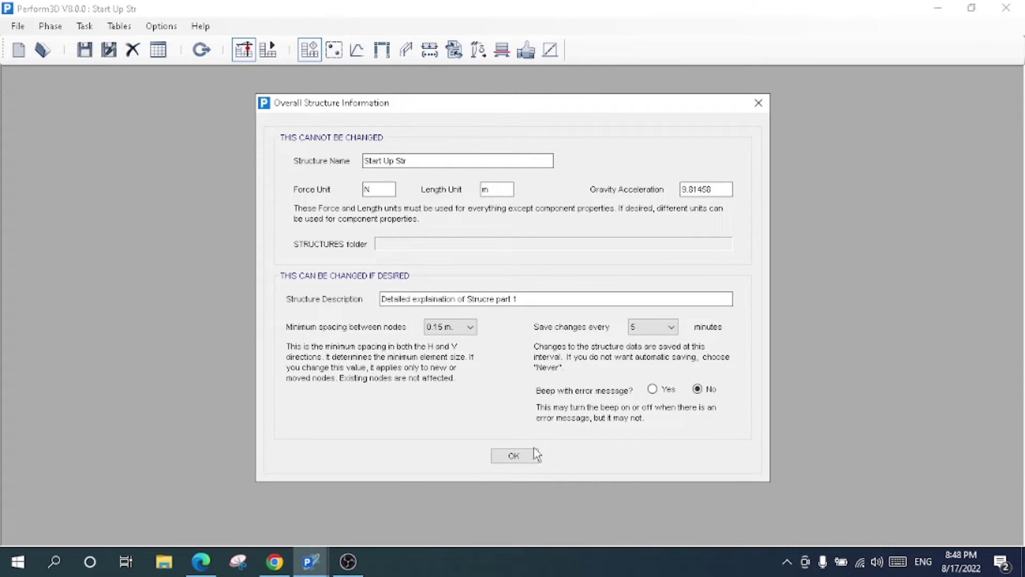
click(514, 457)
Open the Nodes task and look through its node creation methods and its supports, masses and constraints settings.
click(335, 52)
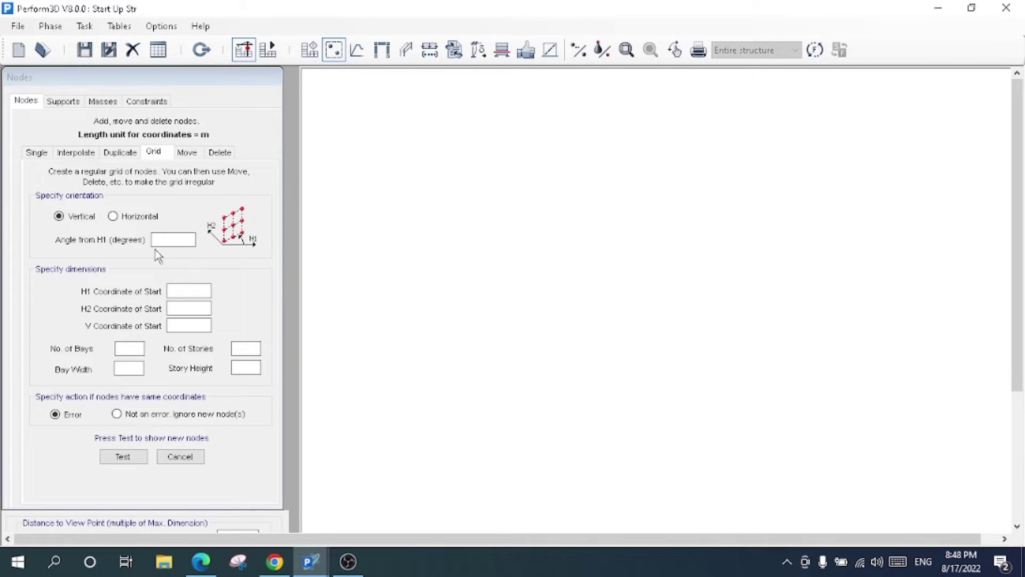
click(37, 154)
click(80, 152)
click(120, 154)
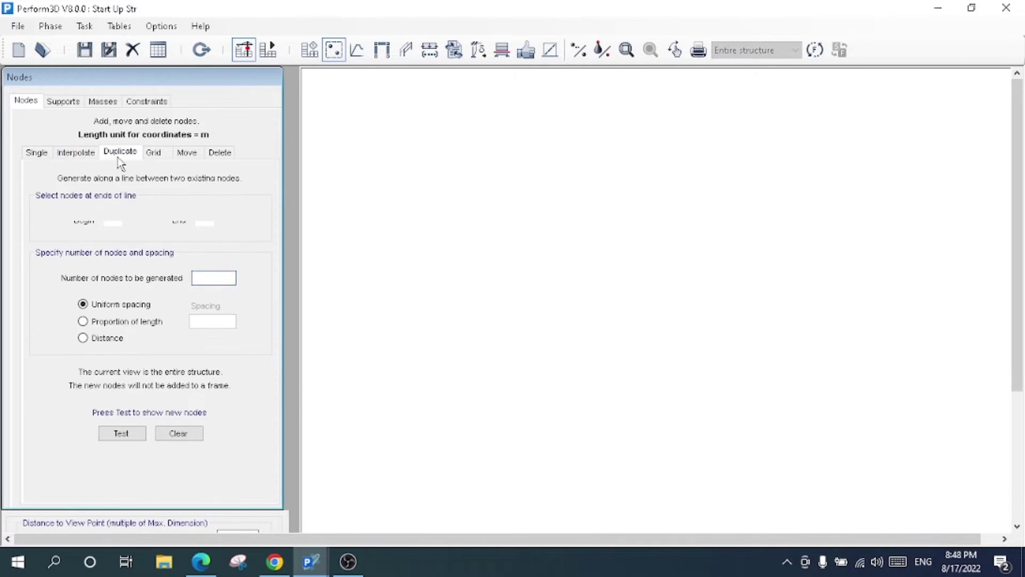
click(153, 152)
click(63, 101)
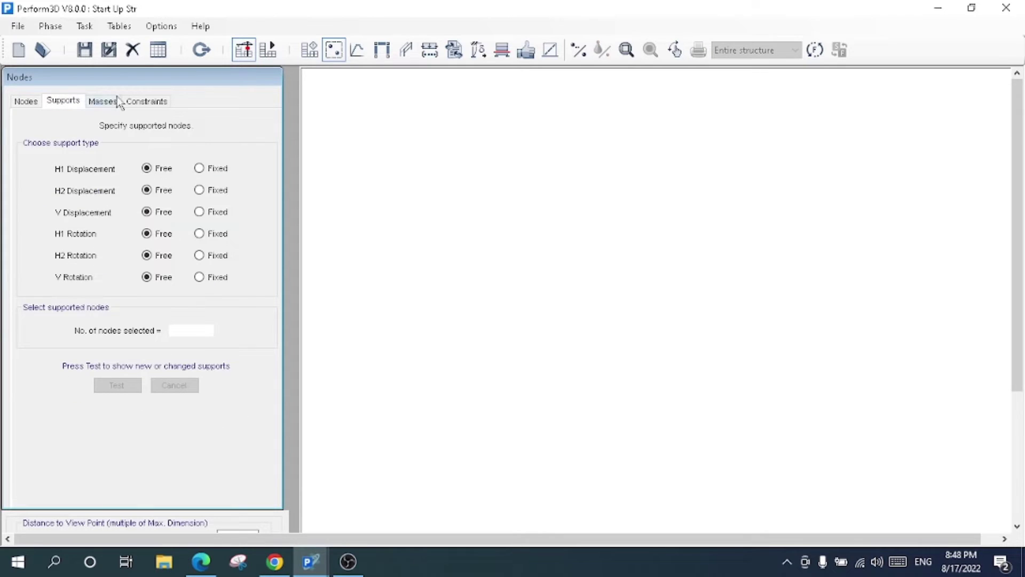
click(103, 101)
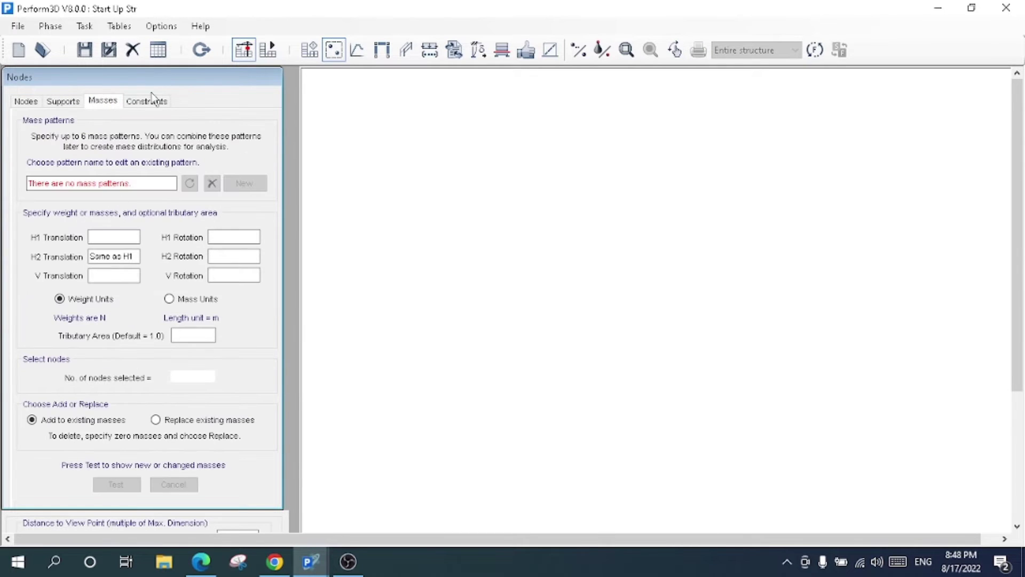
click(153, 100)
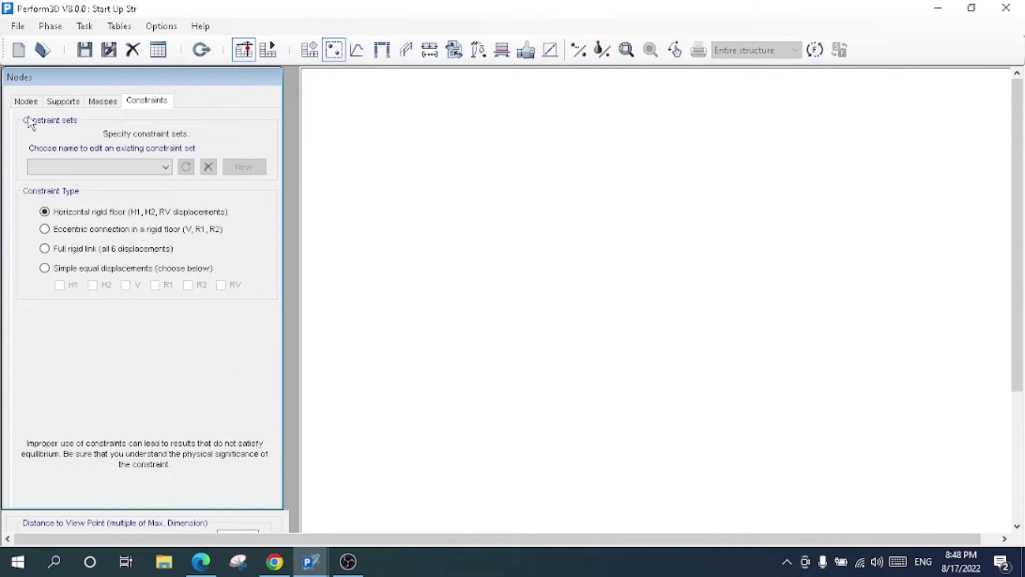
Examine the settings of each node operation: Single, Interpolate, Duplicate, Grid, Move and Delete.
click(24, 103)
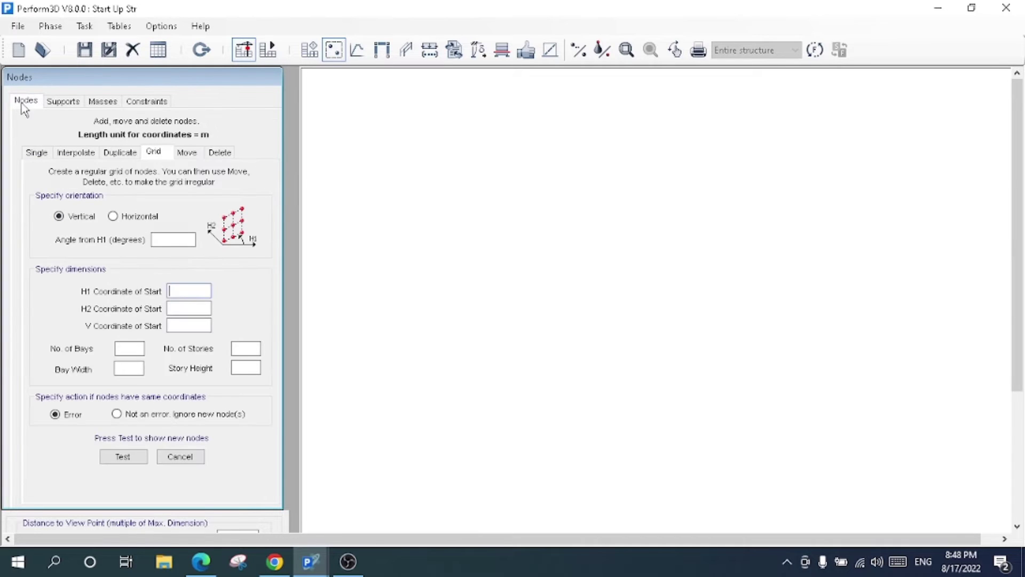
click(36, 152)
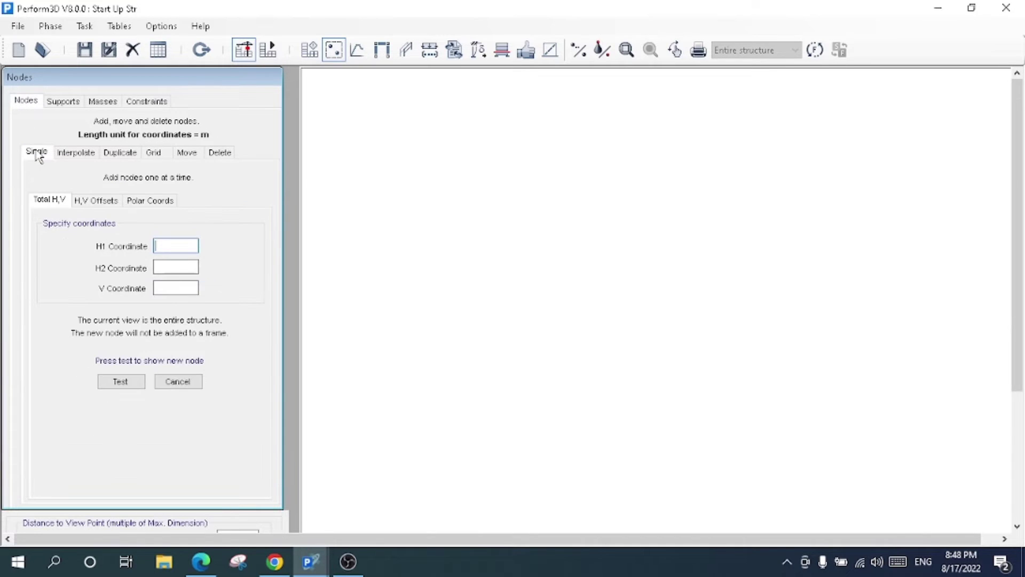
click(78, 154)
click(121, 155)
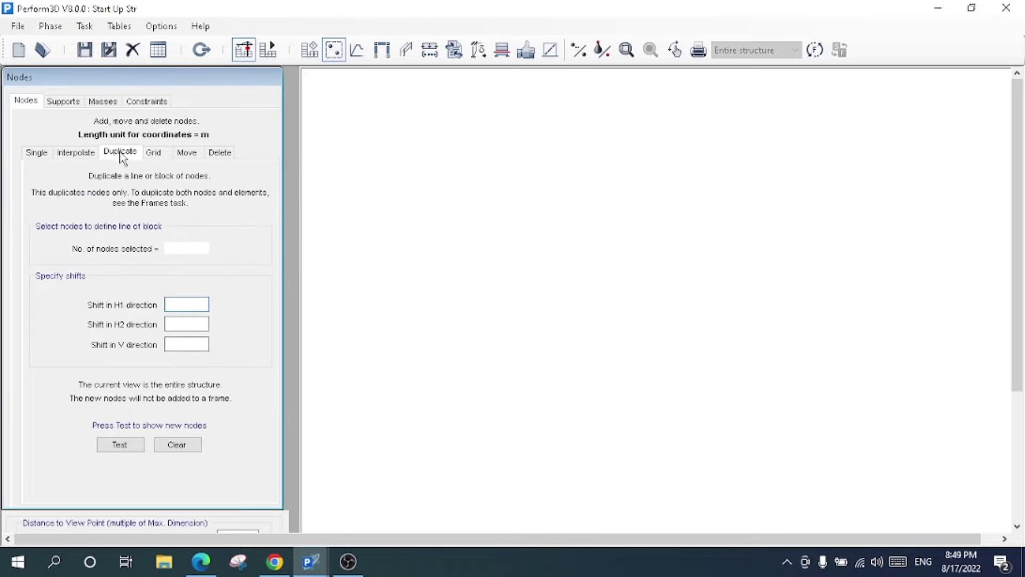
click(154, 155)
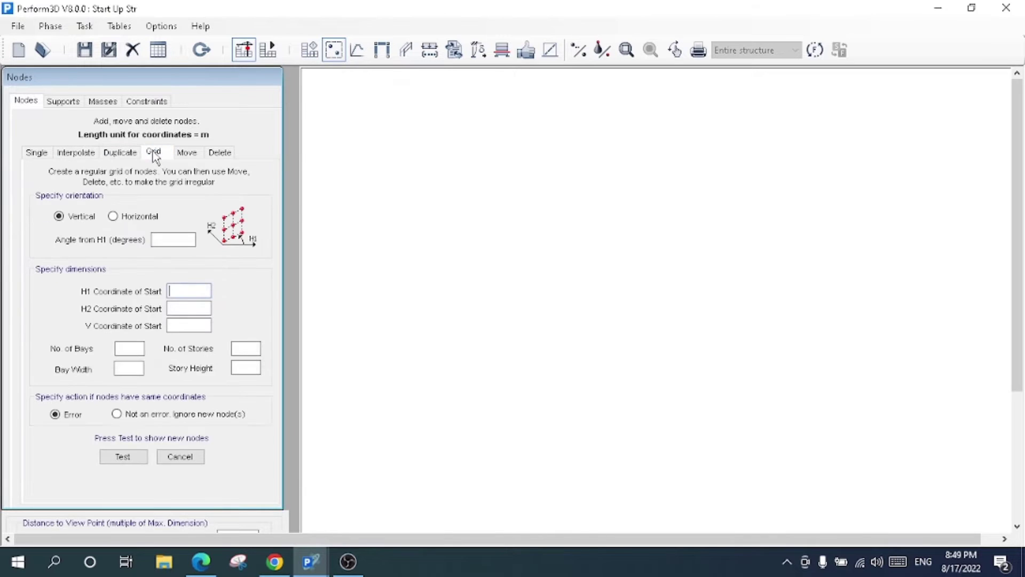
click(187, 154)
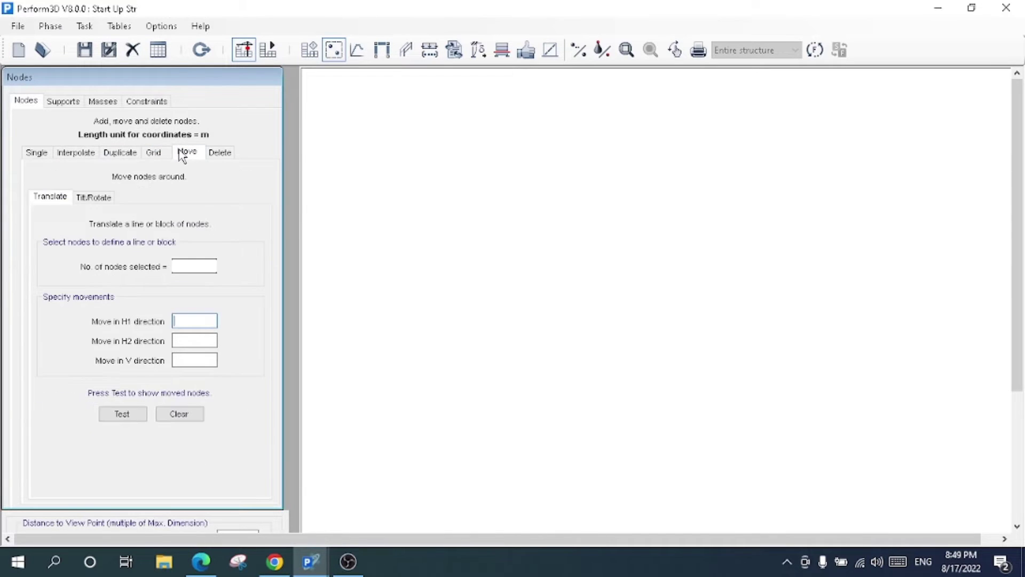
click(219, 154)
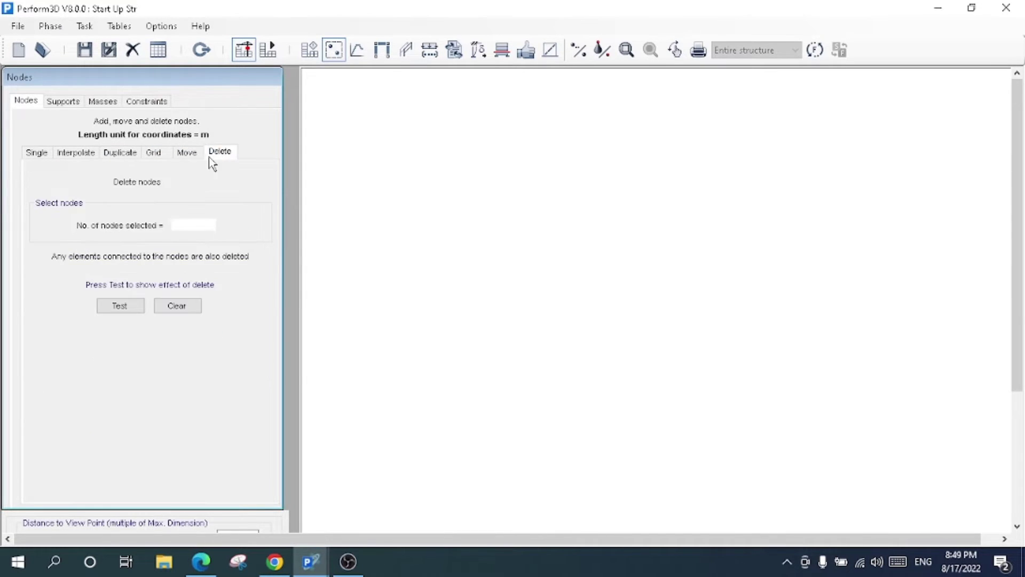
Add a single node at the origin with H1, H2 and V coordinates of 0.
click(37, 152)
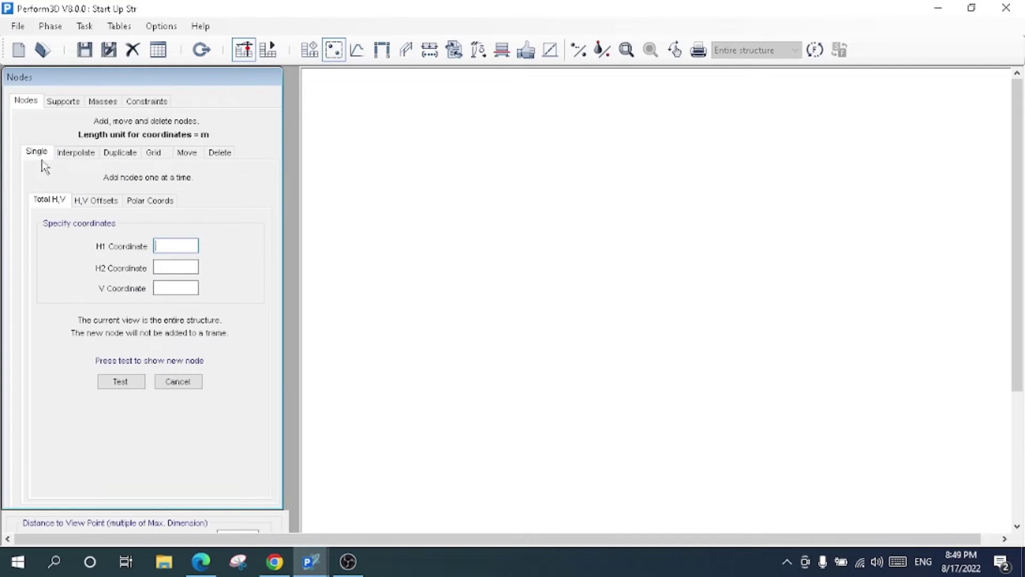
click(160, 270)
click(161, 246)
text(0)
click(165, 267)
text(0)
click(178, 288)
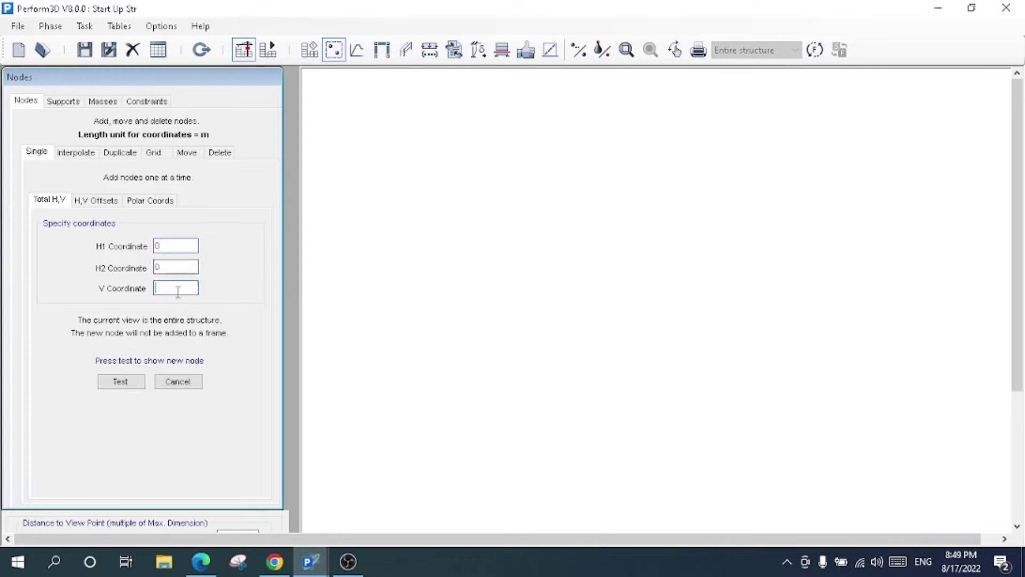
text(0)
click(133, 380)
click(133, 381)
click(555, 295)
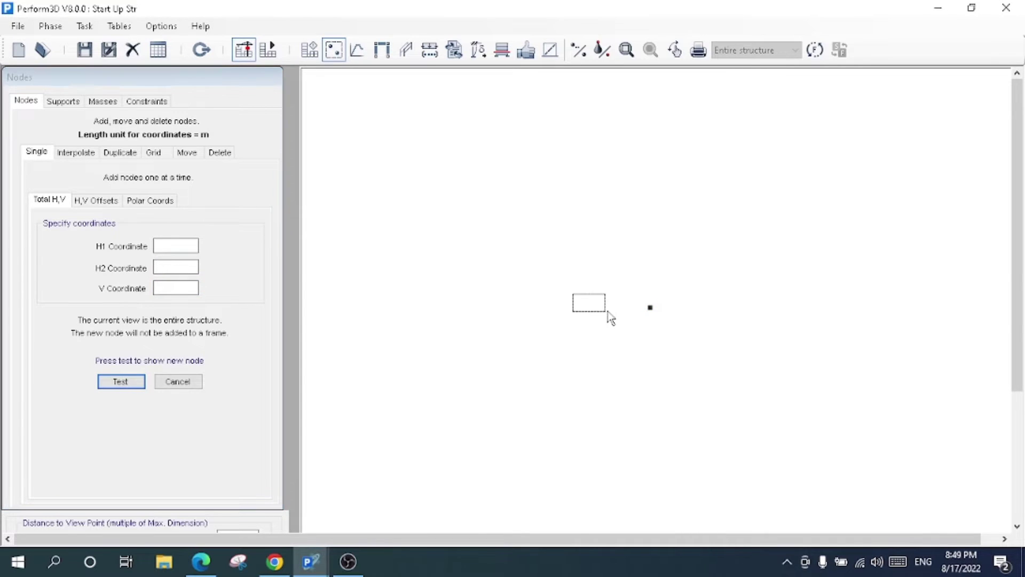
drag(639, 277, 716, 394)
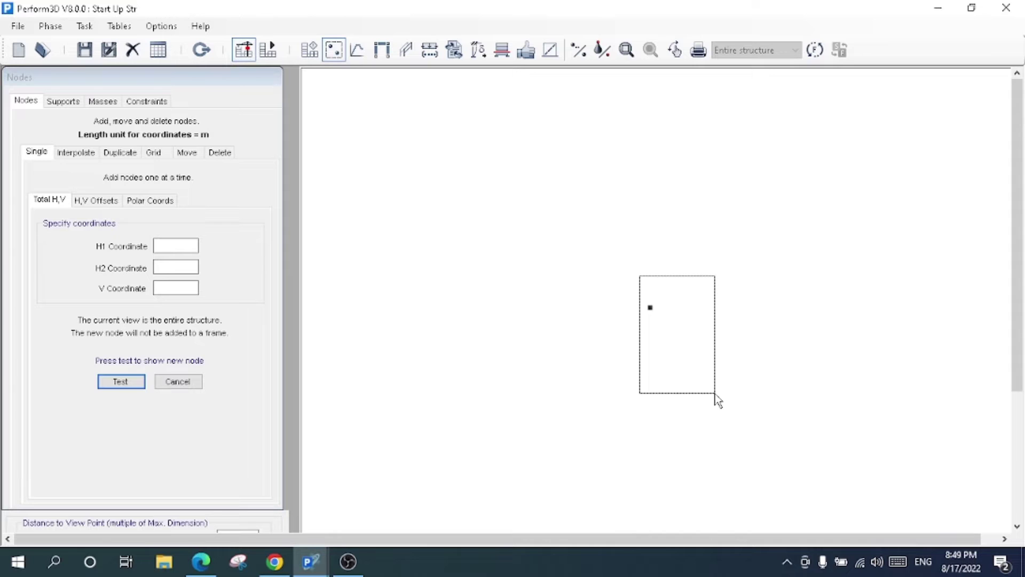
drag(716, 394, 716, 394)
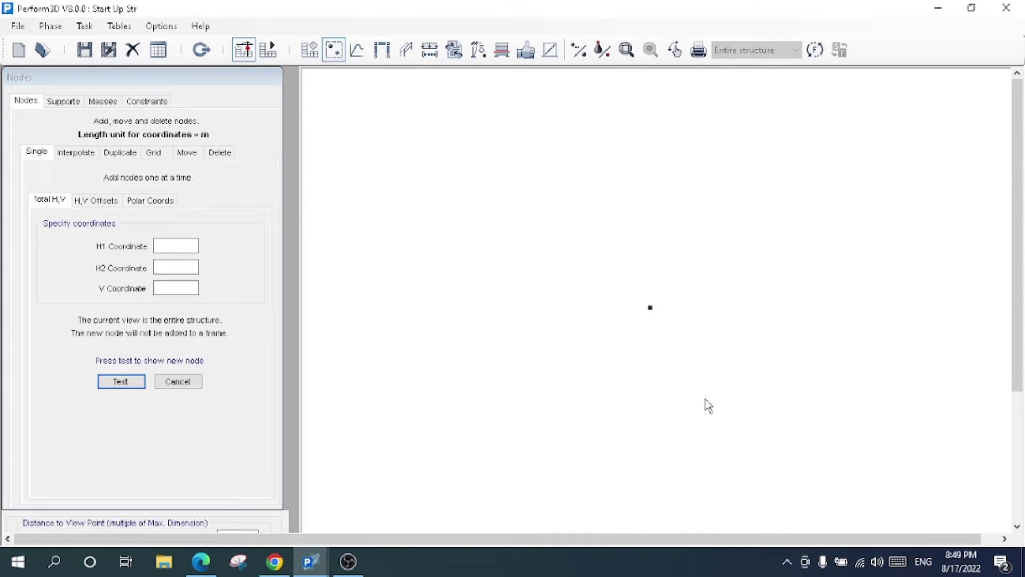
Add a single node at H1 5 m, with H2 and V coordinates of 0.
click(173, 242)
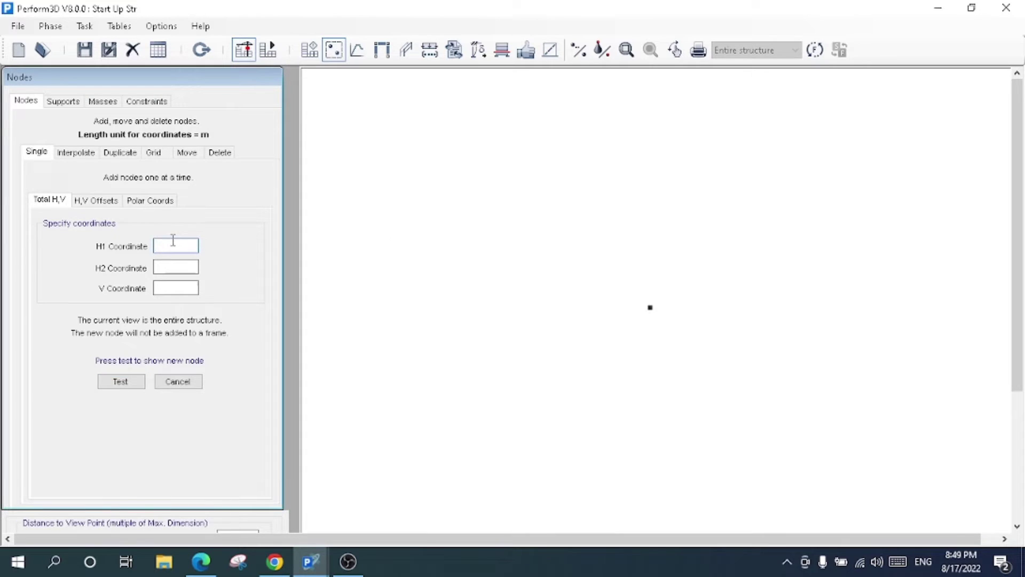
text(5)
click(185, 267)
click(167, 288)
click(123, 382)
click(110, 380)
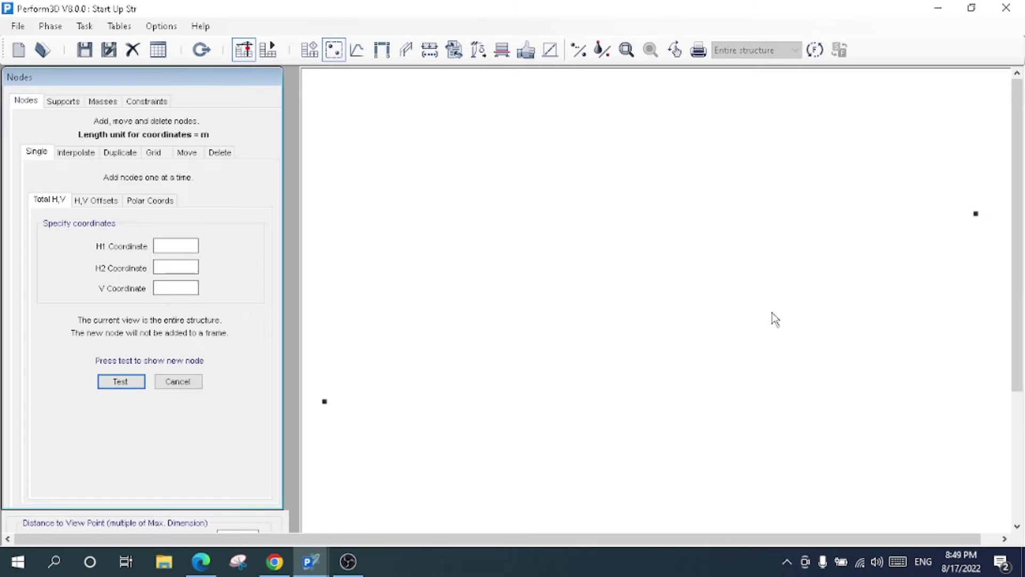
drag(950, 179, 994, 258)
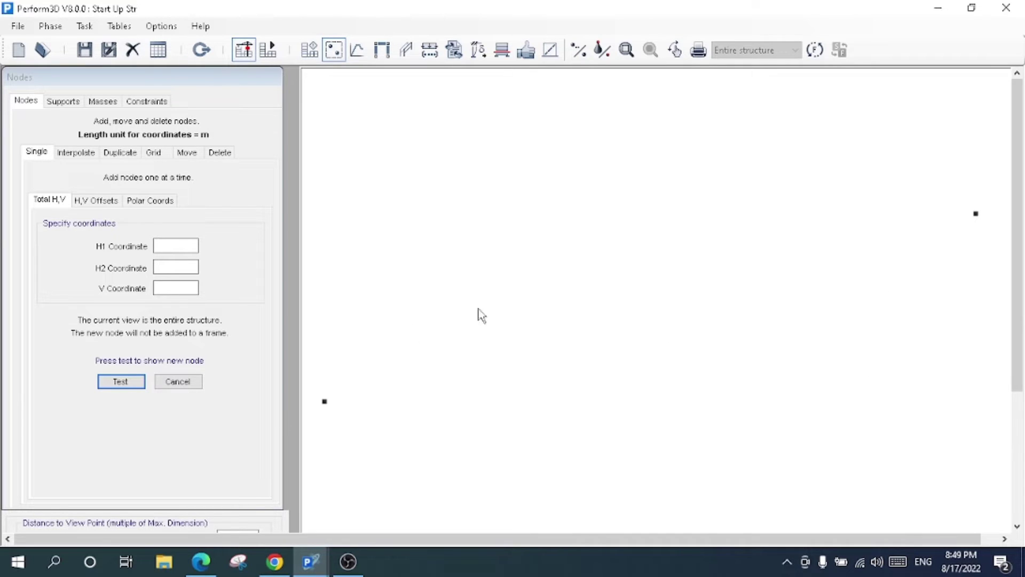
Add a single node at H1 10 m, with H2 and V coordinates of 0.
click(164, 245)
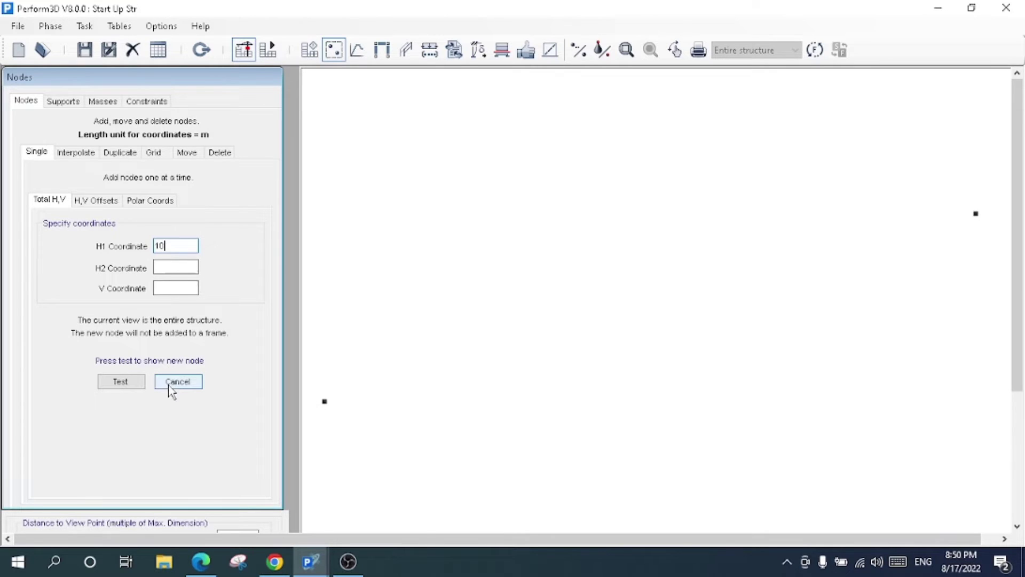
click(167, 267)
text(0)
click(181, 289)
text(0)
click(122, 382)
click(124, 381)
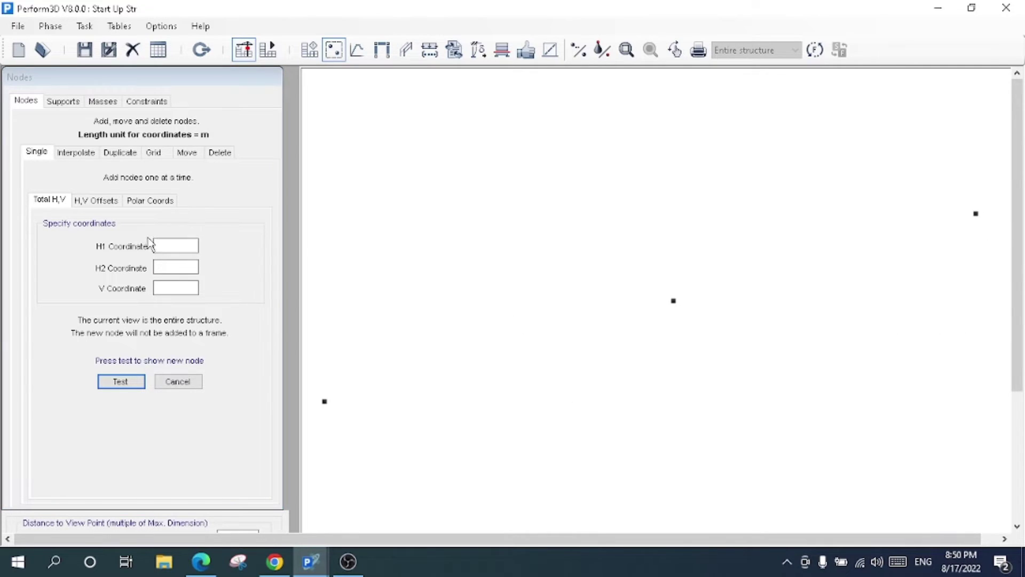
Add a single node at H1 15 m, with H2 and V coordinates of 0.
click(170, 241)
text(15)
click(169, 267)
text(0)
click(170, 288)
click(132, 381)
click(132, 380)
Add a single node at H1 20 m, with H2 and V coordinates of 0.
click(166, 243)
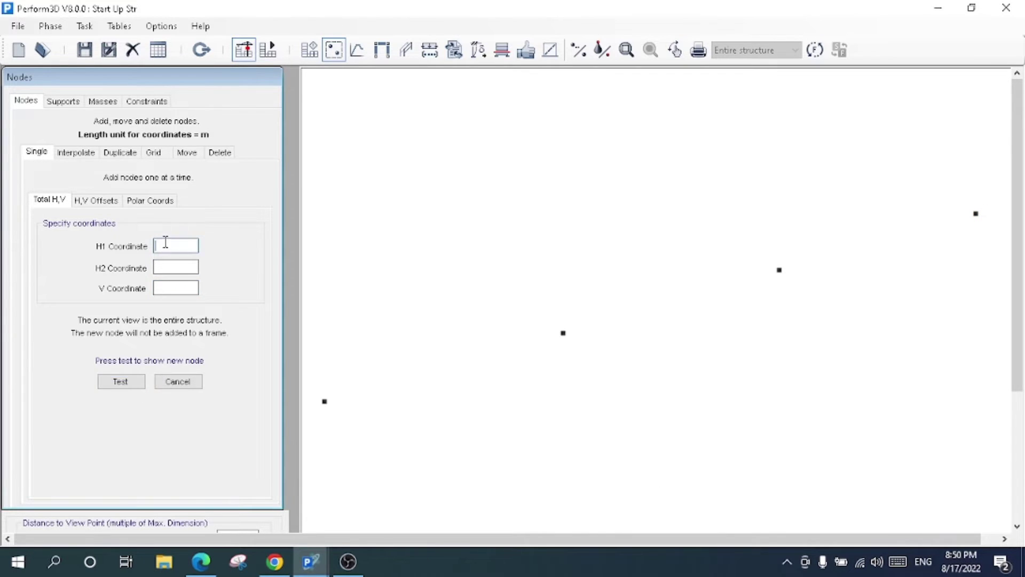
click(166, 265)
text(0)
click(175, 290)
text(0)
click(136, 377)
click(133, 380)
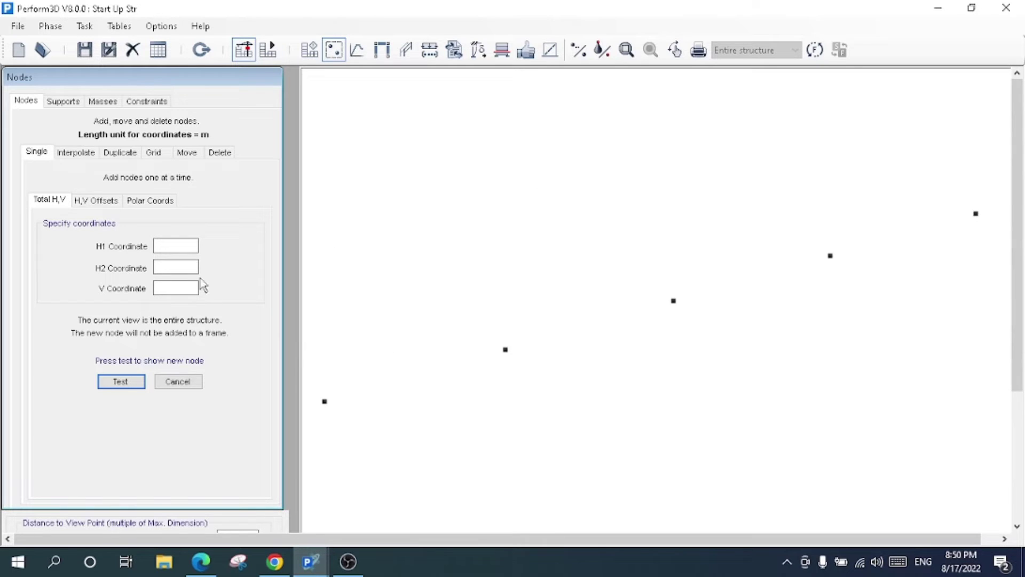
Using H,V Offsets, add a node offset along H1 from the node at H1 10 m, with V offset 0.
click(95, 200)
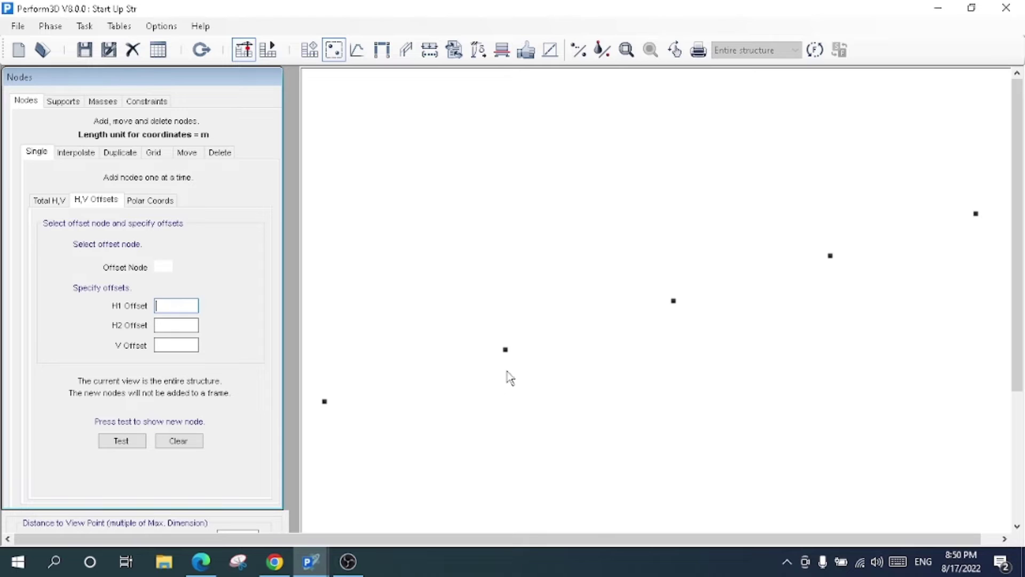
drag(660, 265, 729, 398)
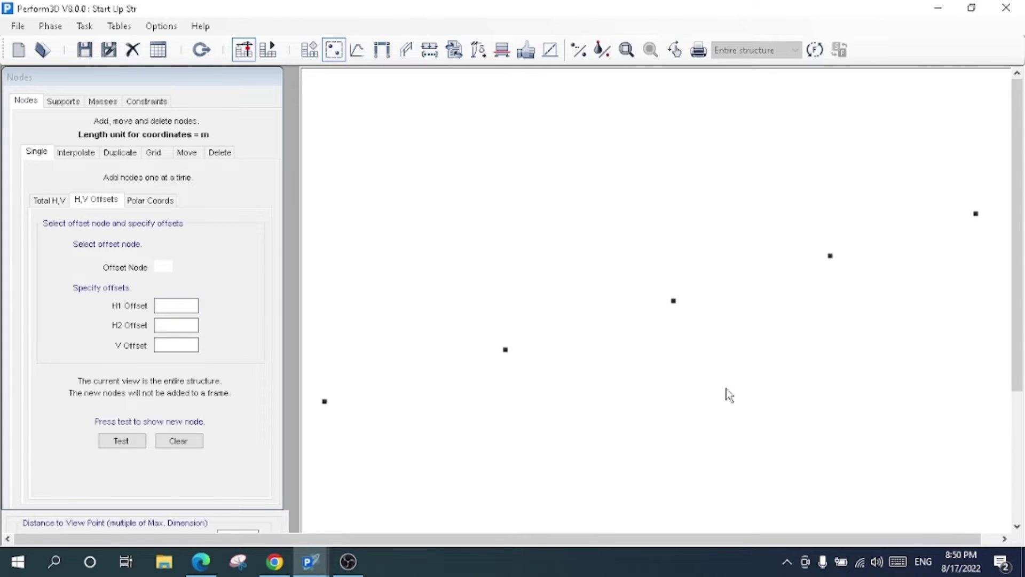
click(166, 304)
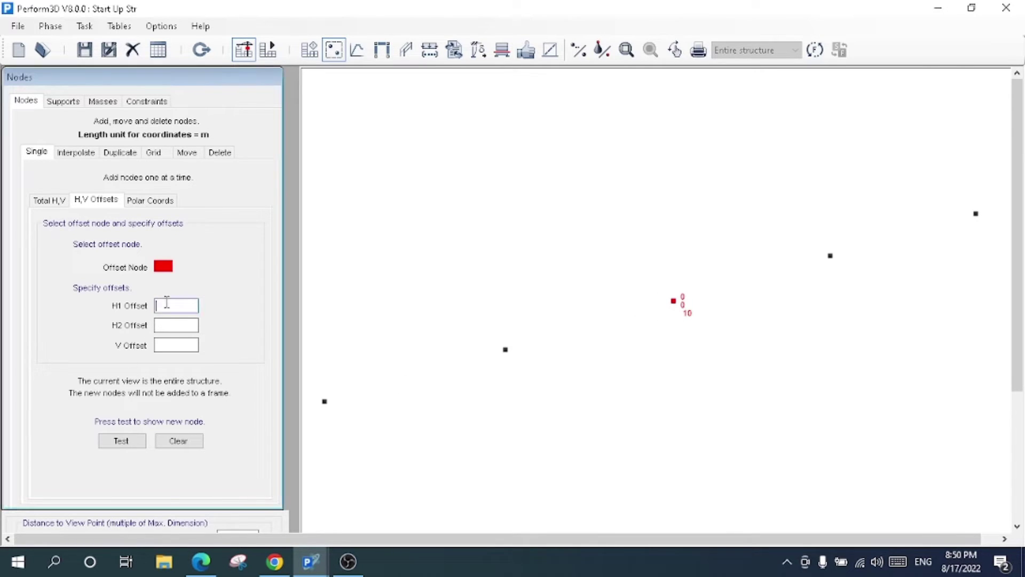
click(171, 326)
click(177, 345)
text(0)
click(129, 441)
click(133, 444)
Add another node offset from the same reference node with H1 offset 0, H2 offset 2 and V offset 0.
double_click(171, 304)
text(0)
key(Tab)
text(2)
click(121, 440)
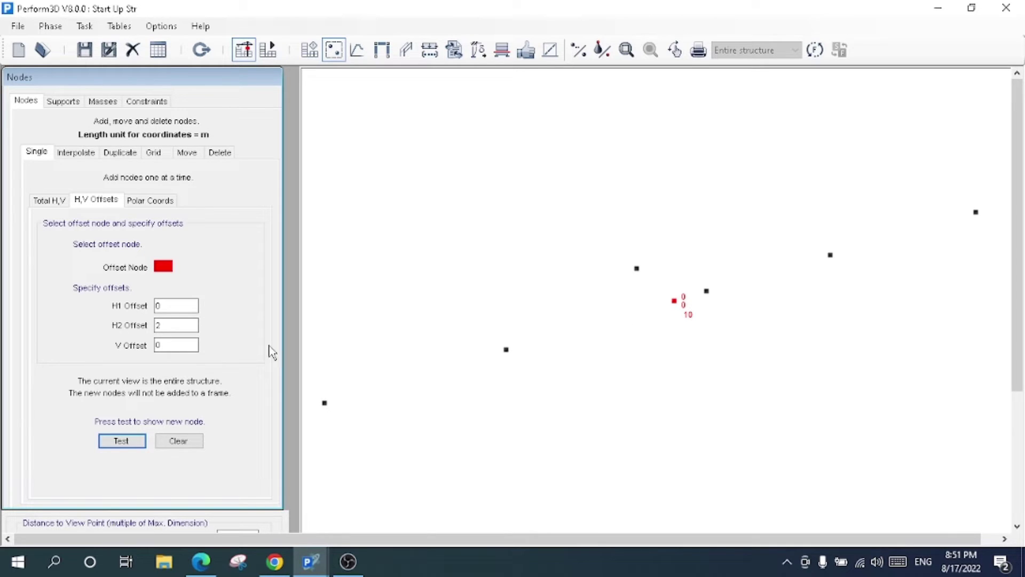
click(175, 343)
click(173, 324)
click(173, 306)
click(177, 344)
click(171, 325)
Clear the offset entries and delete the two offset nodes near the middle node.
click(179, 441)
drag(617, 255, 642, 274)
click(220, 153)
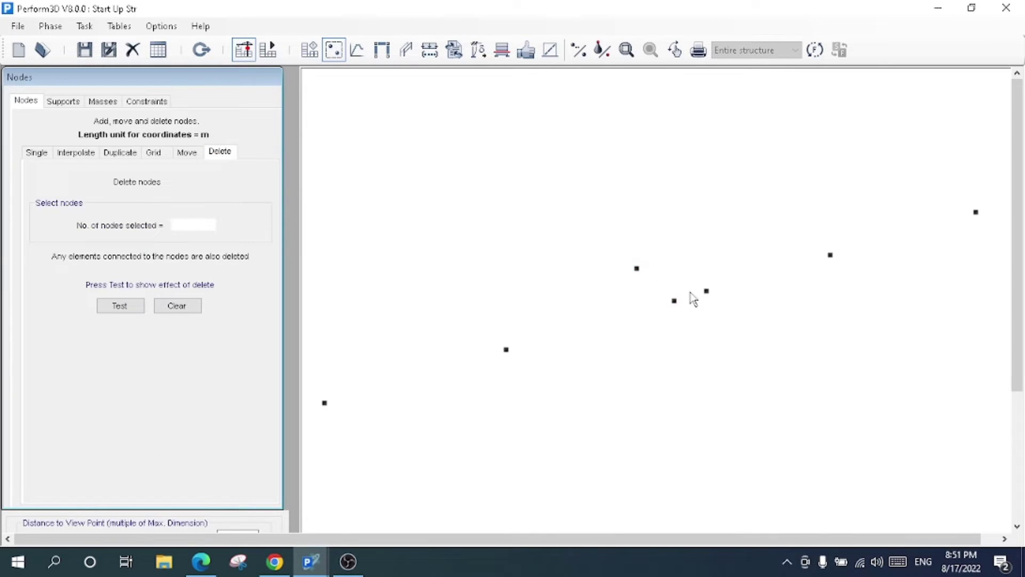
click(708, 290)
click(638, 269)
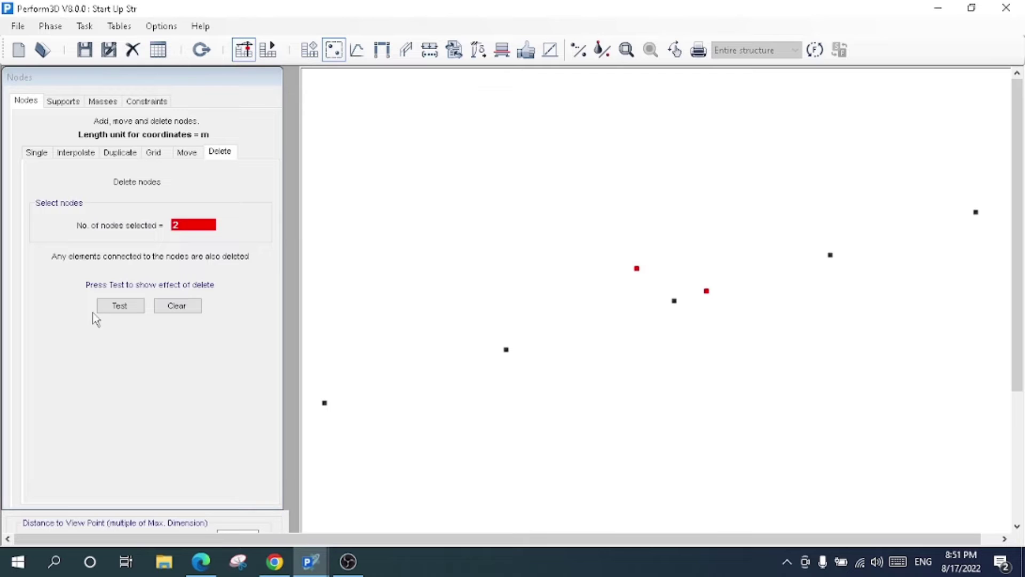
click(120, 307)
click(120, 307)
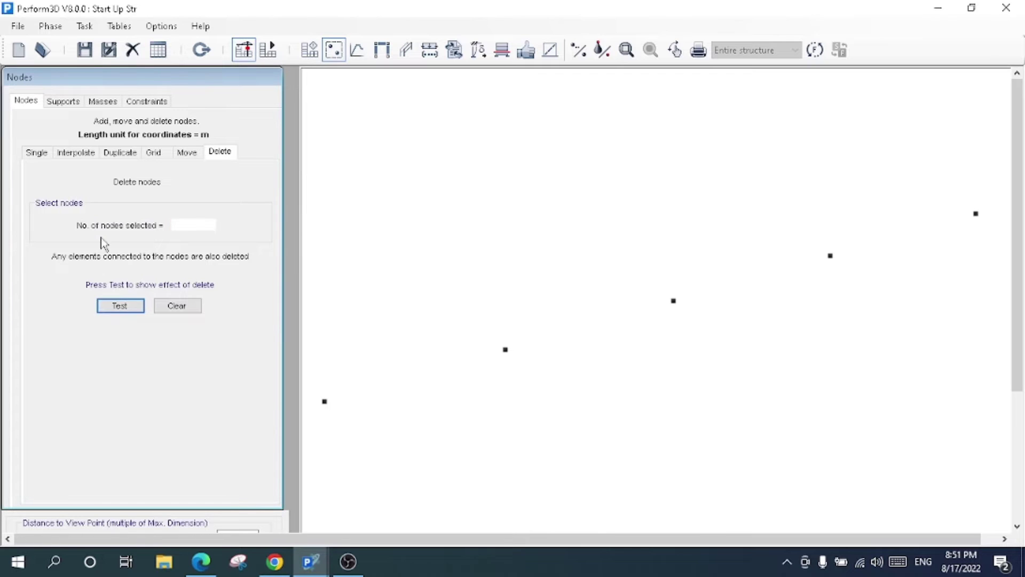
Add a single node by polar coordinates about the node at H1 10 m, with radius 5 and angle 90.
click(45, 156)
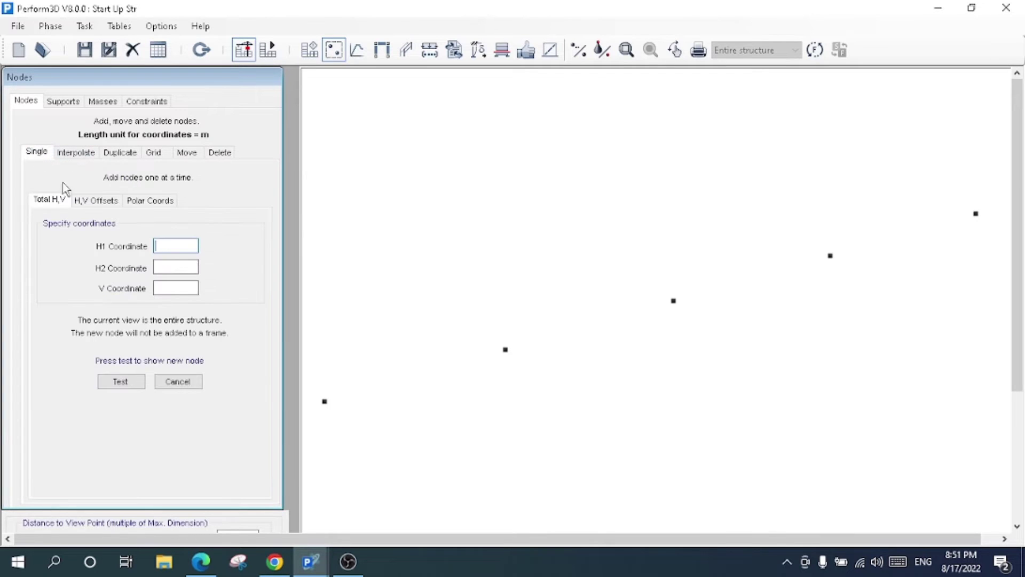
click(151, 202)
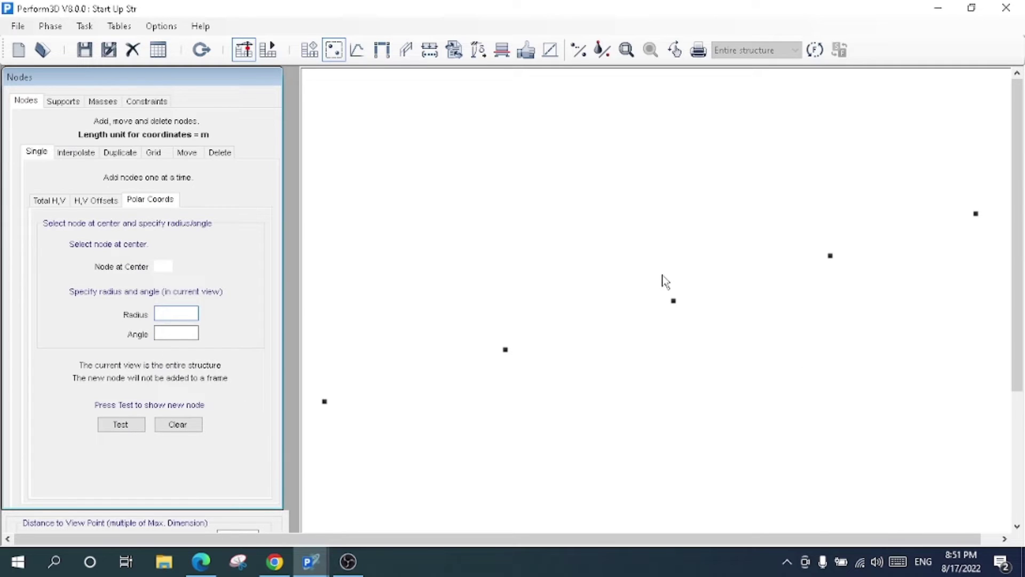
click(673, 302)
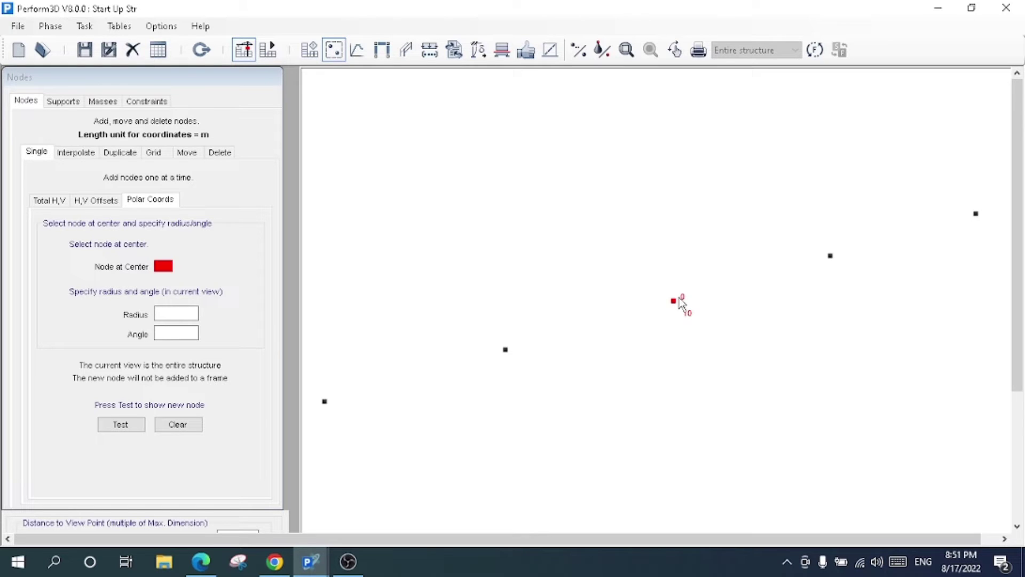
click(181, 314)
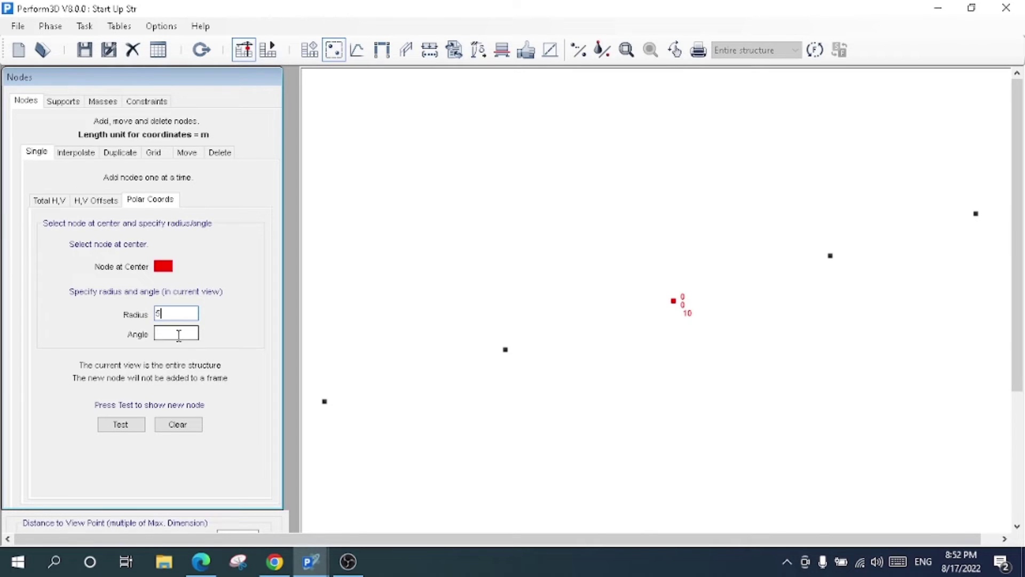
click(177, 333)
text(90)
click(120, 424)
click(119, 424)
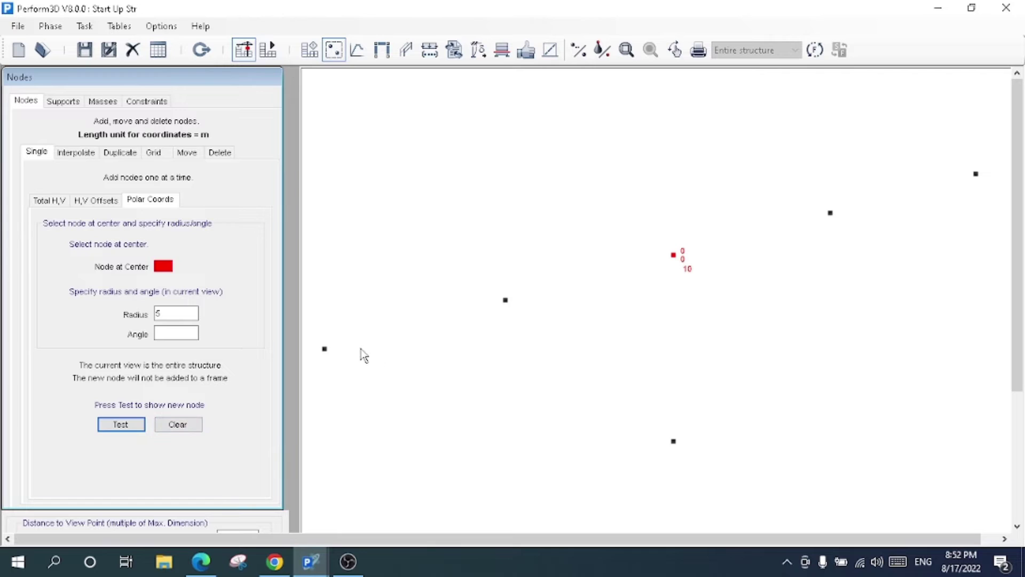
click(324, 351)
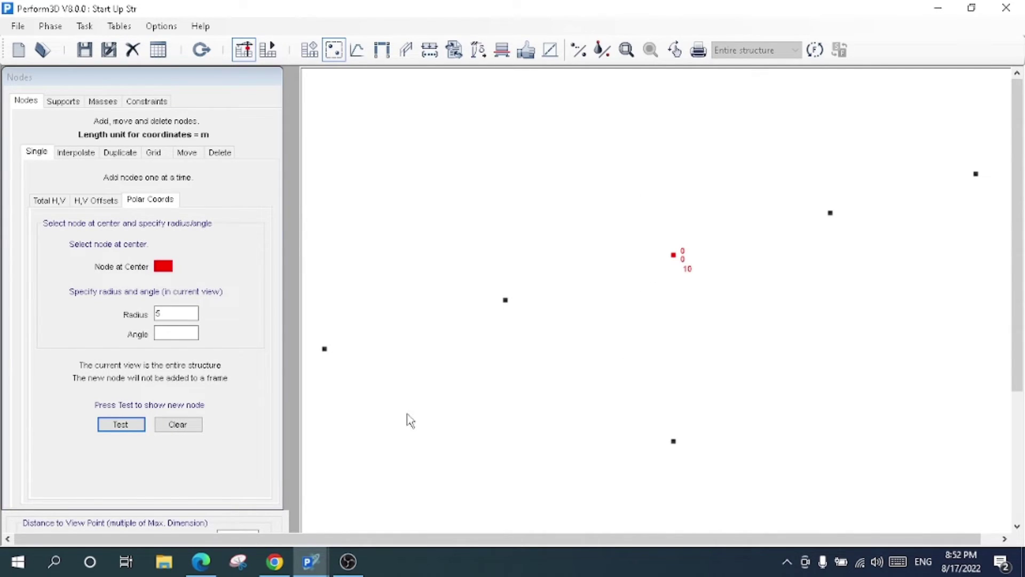
drag(661, 321, 685, 441)
Clear the polar entries and delete the node below the row that was created by polar coordinates.
click(188, 425)
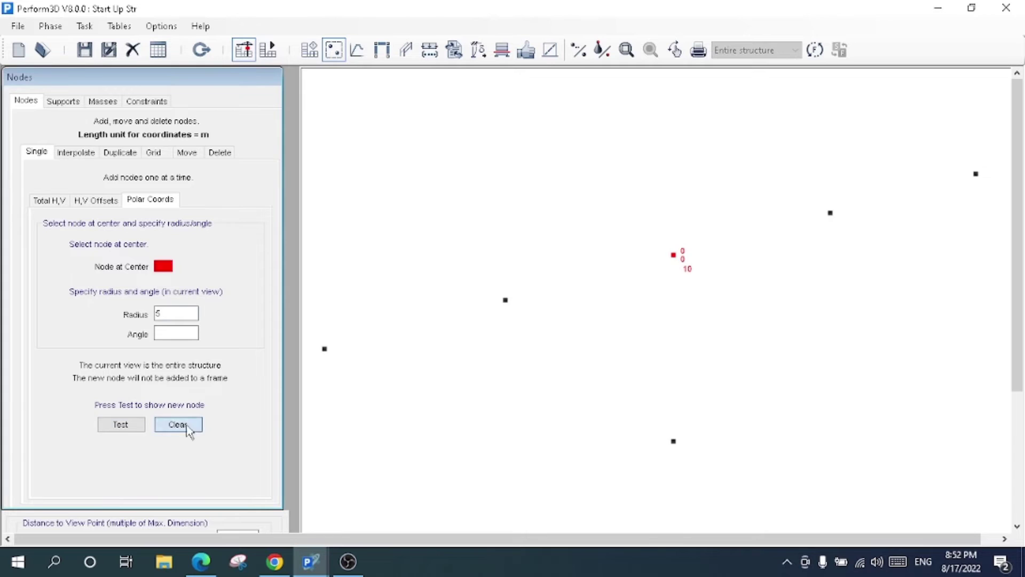
click(231, 156)
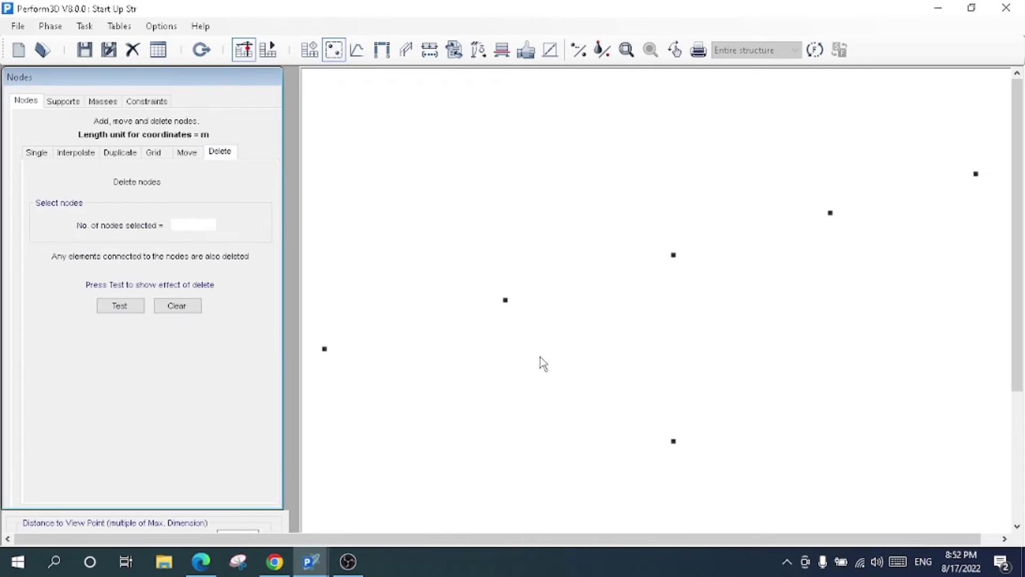
click(677, 443)
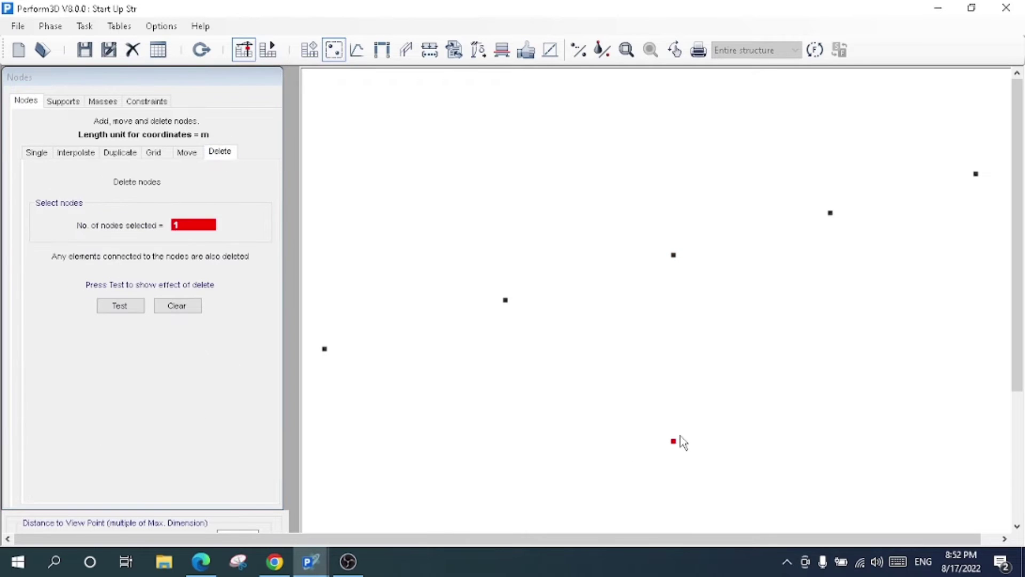
click(131, 308)
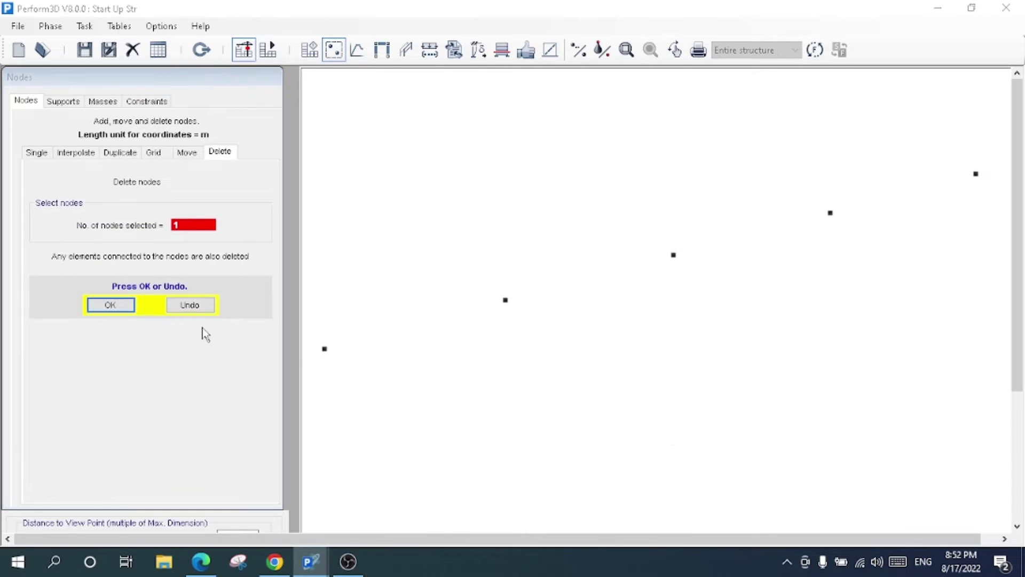
click(111, 306)
click(38, 154)
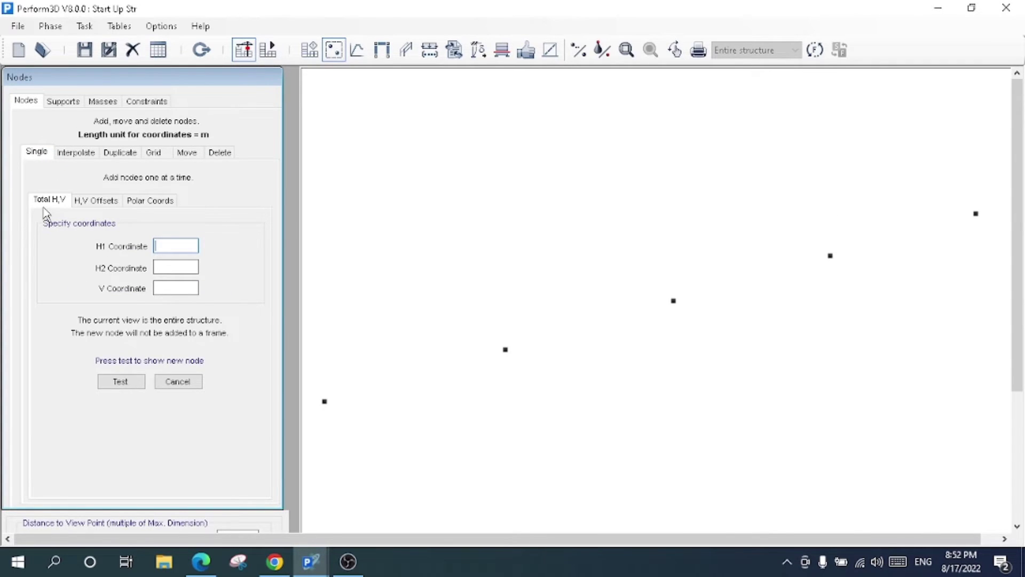
click(120, 203)
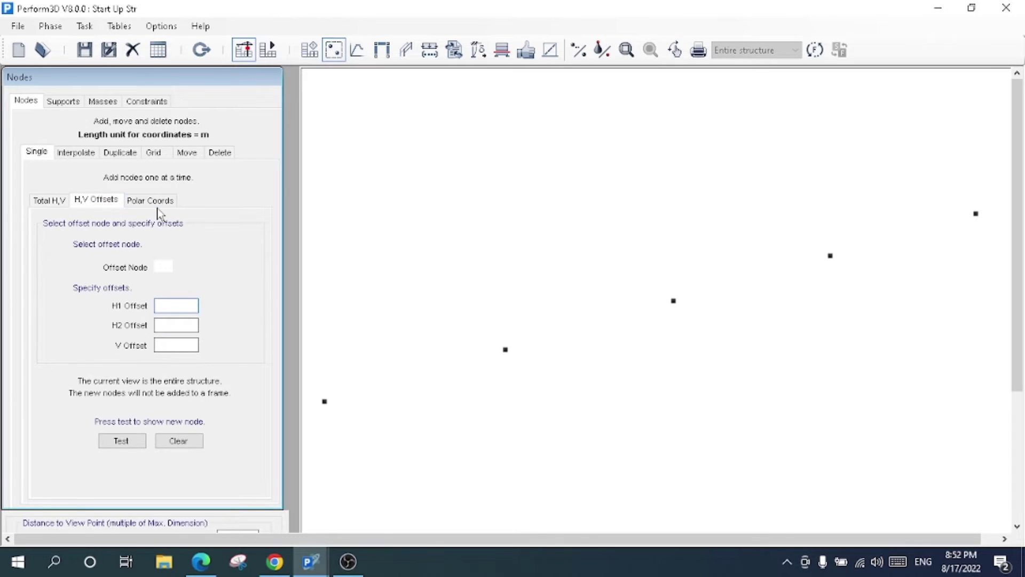
click(138, 202)
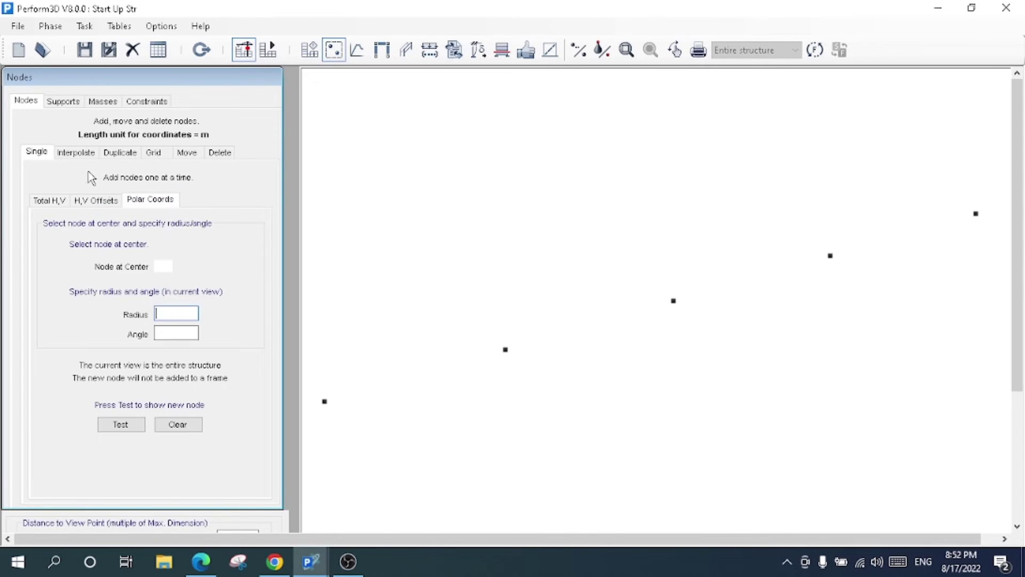
Interpolate 3 nodes at a distance spacing of 1 m along the line from the row's first node to its last.
click(75, 153)
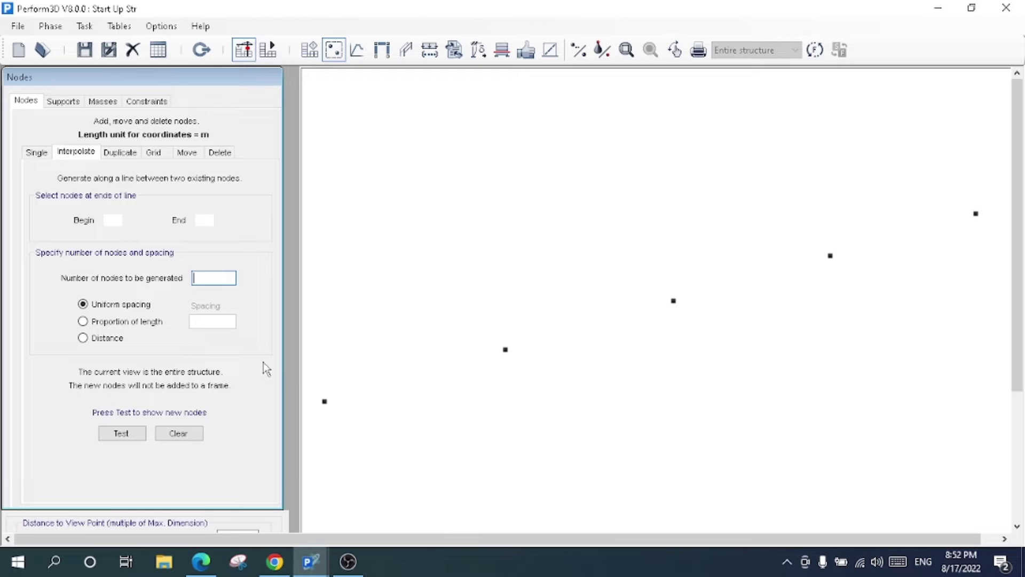
click(324, 402)
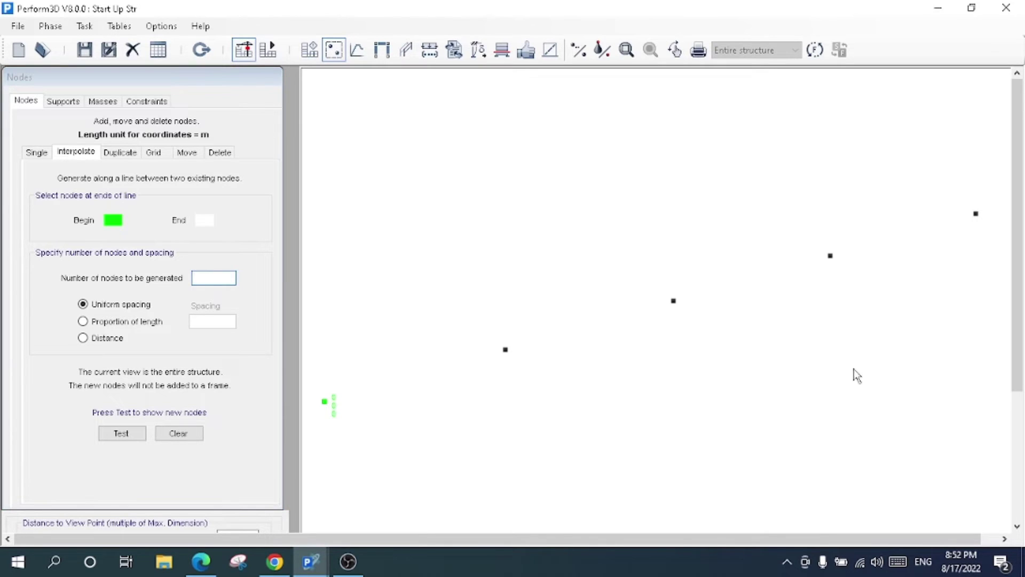
click(976, 215)
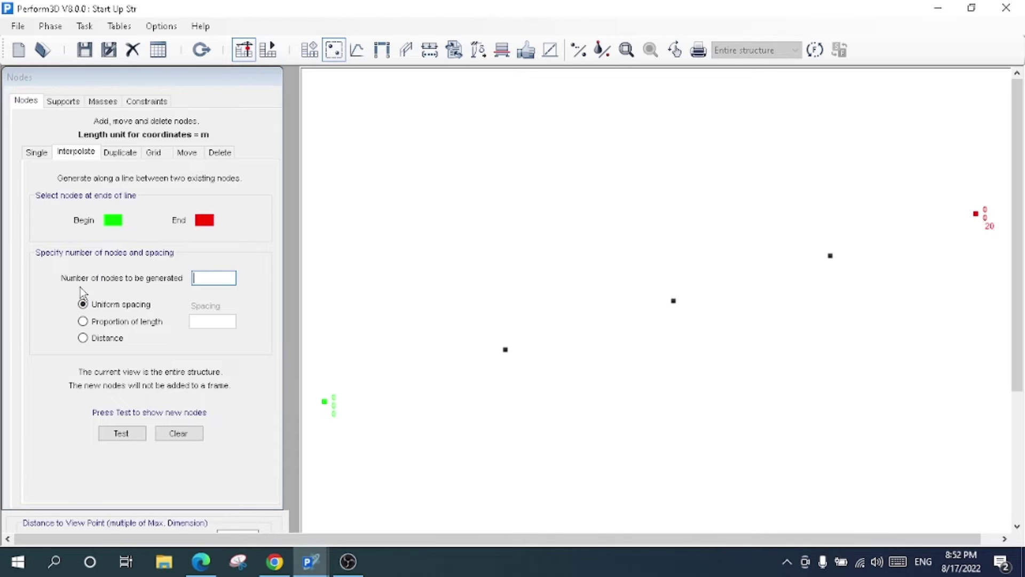
click(206, 276)
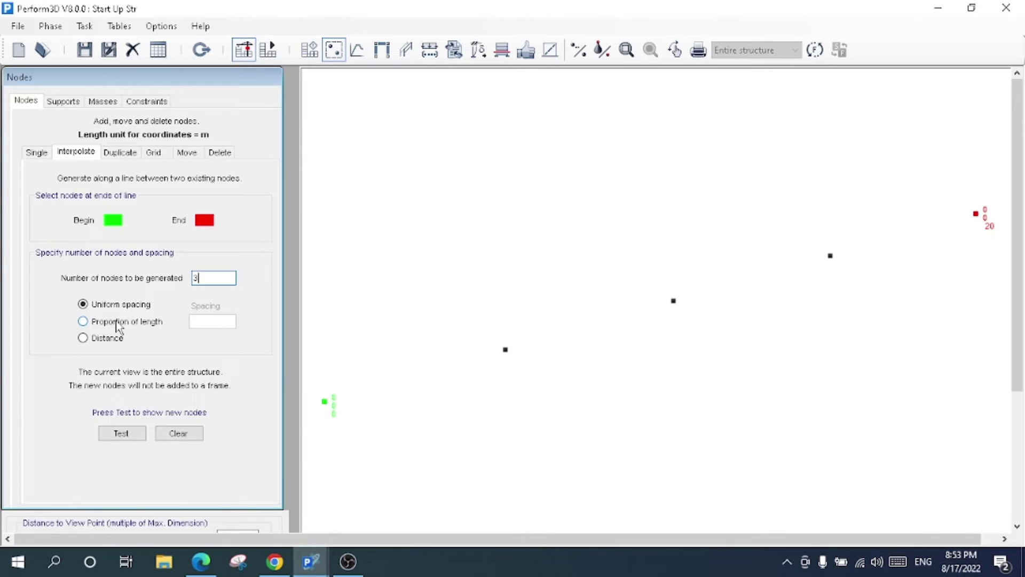
click(108, 340)
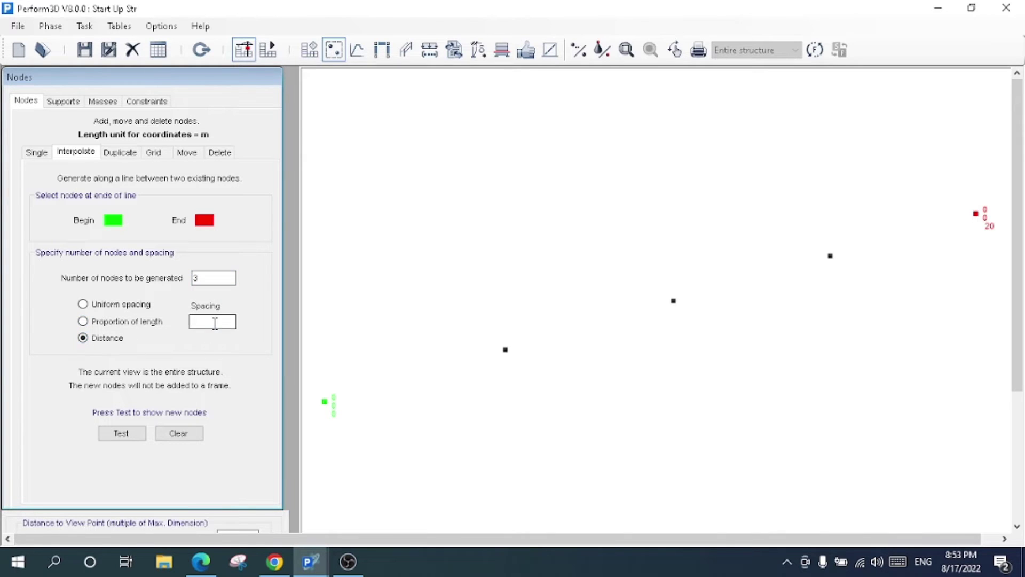
click(214, 322)
click(121, 432)
click(103, 431)
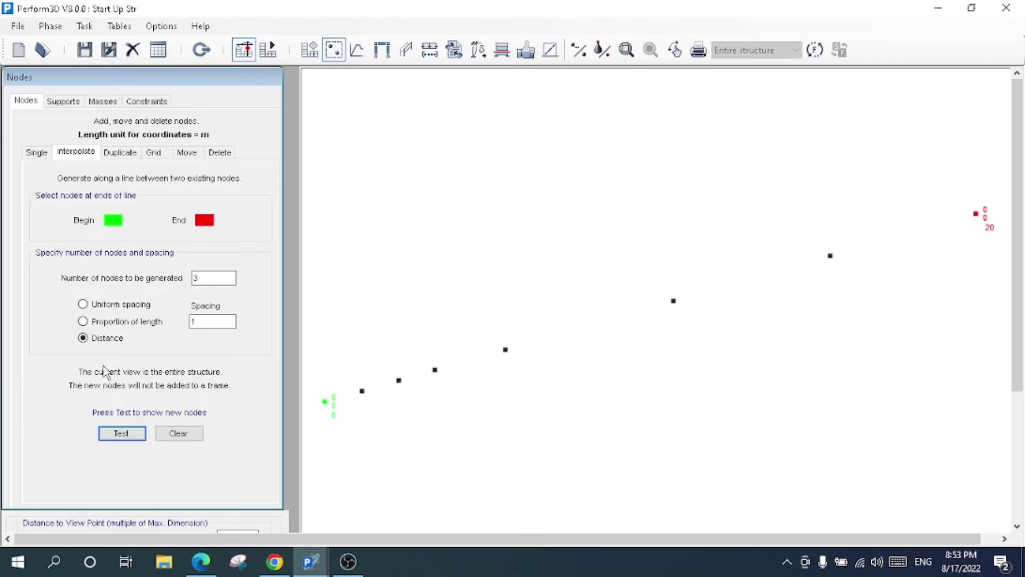
Clear the interpolation entries and delete the three interpolated nodes near the start of the row.
click(105, 307)
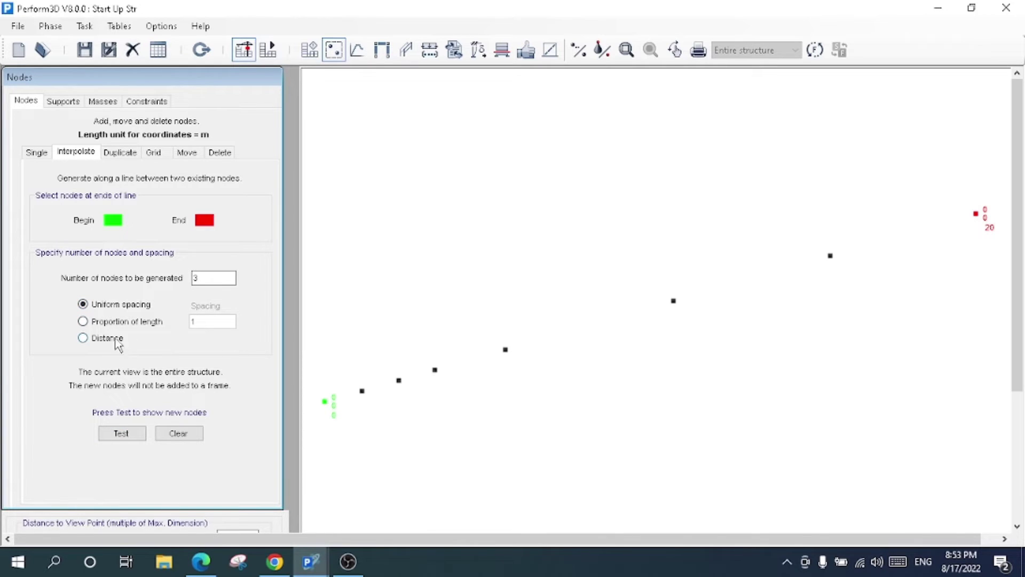
click(113, 322)
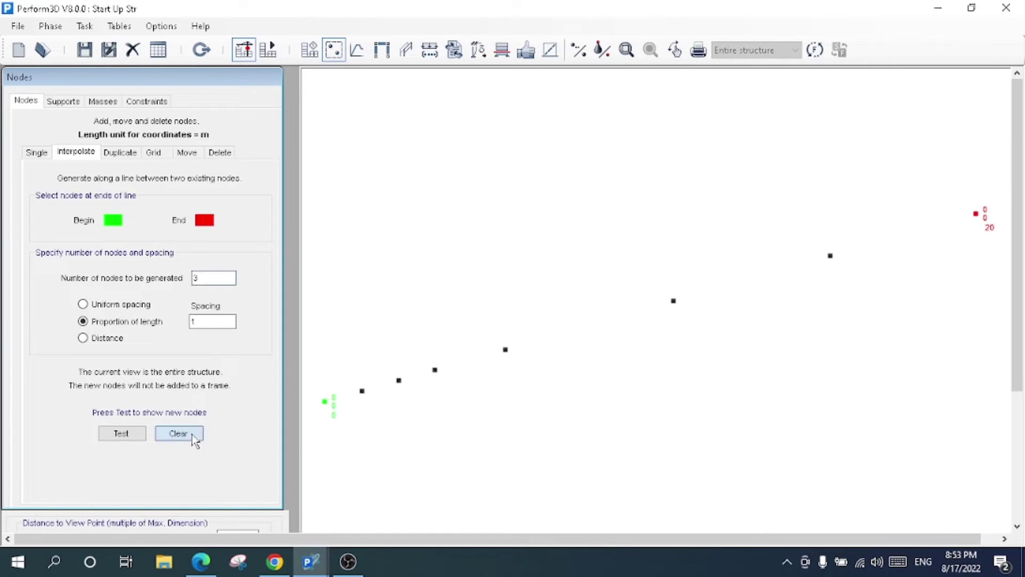
click(179, 433)
click(230, 153)
drag(354, 302, 453, 460)
click(119, 305)
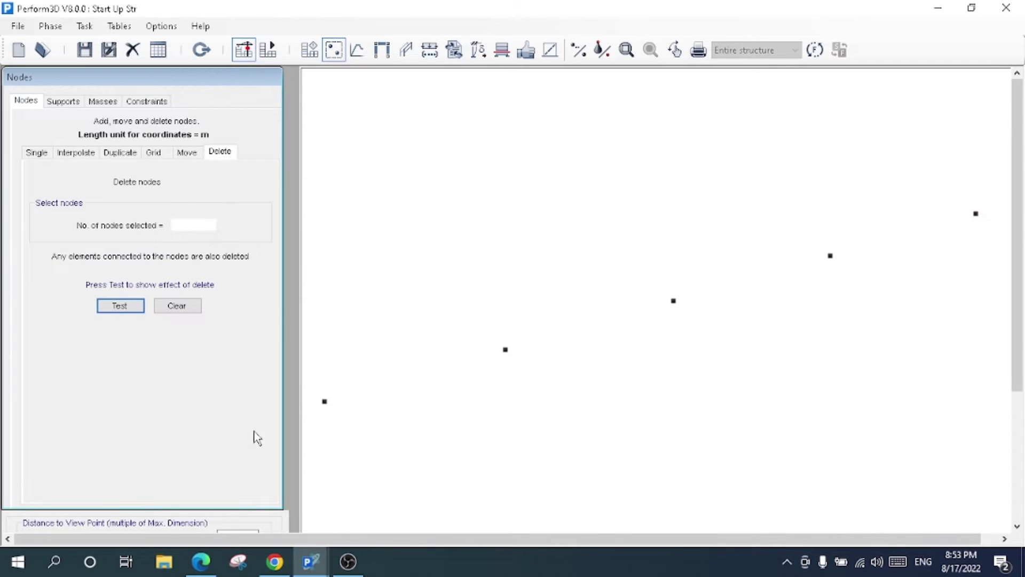
click(76, 153)
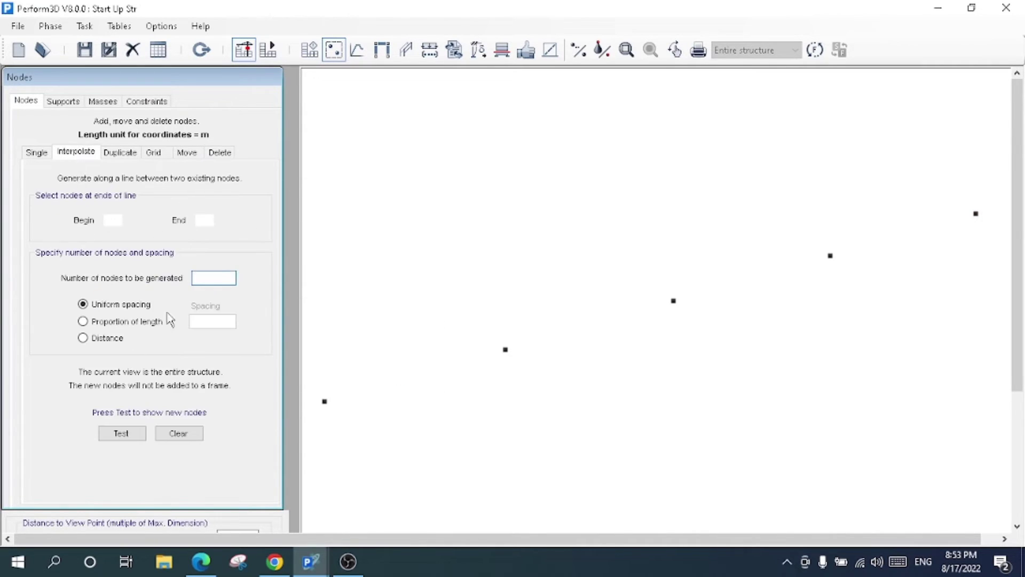
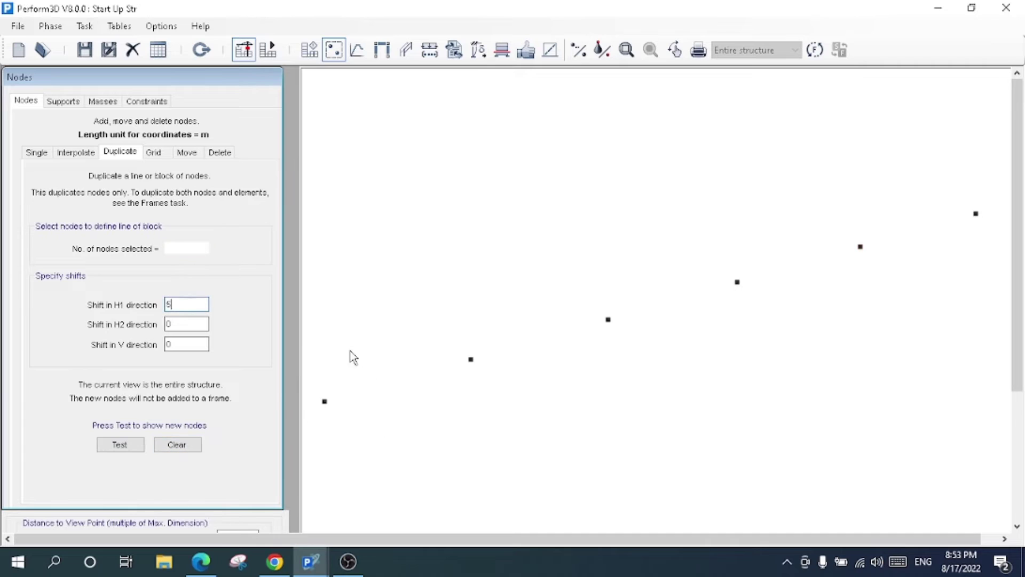
Duplicate all six nodes of the row with shifts H1 0, H2 4 and V 0.
drag(539, 284, 657, 382)
drag(727, 271, 747, 292)
drag(862, 230, 898, 266)
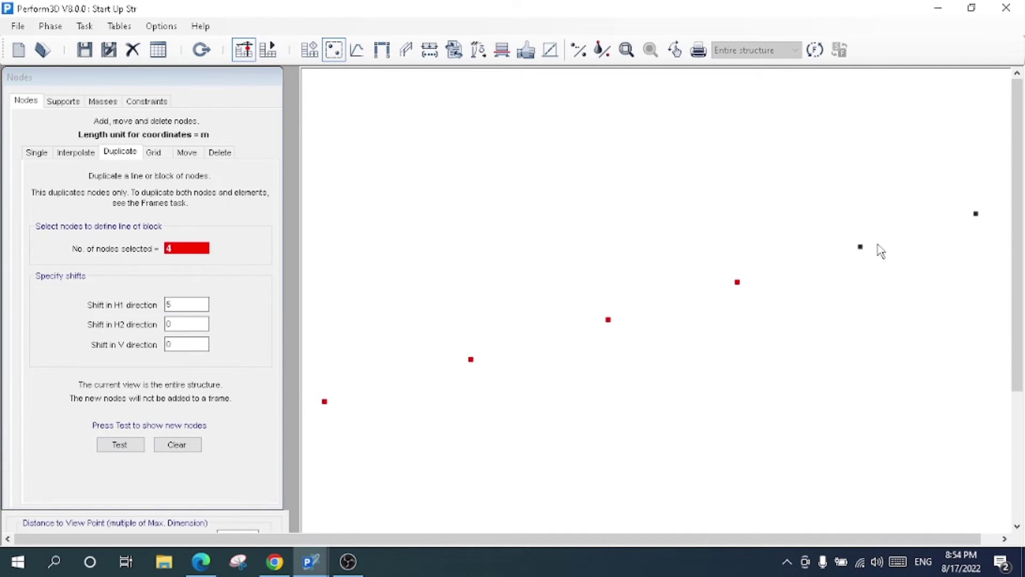
click(860, 245)
click(975, 212)
double_click(183, 303)
text(0)
key(Tab)
text(5)
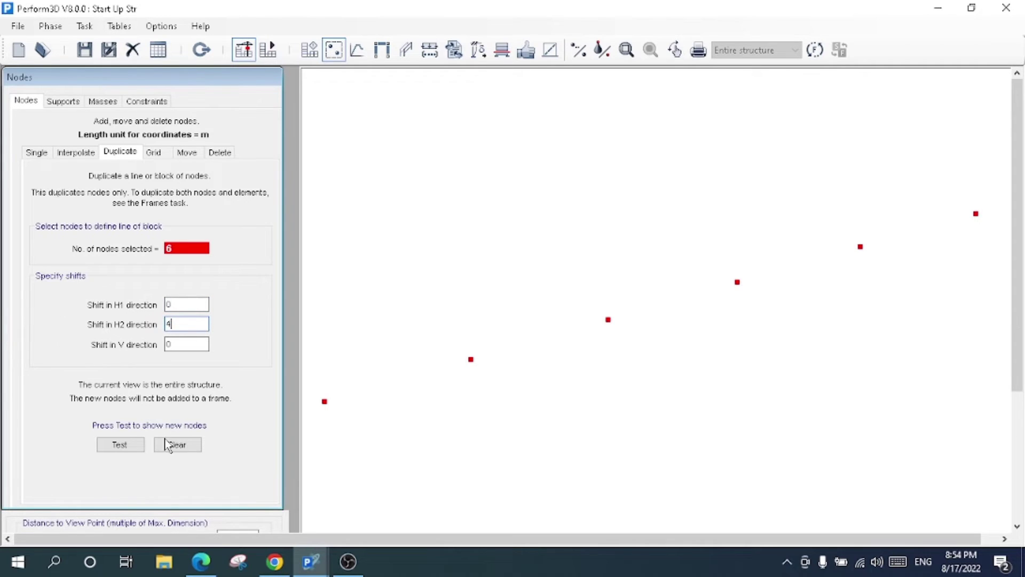
click(132, 443)
click(132, 443)
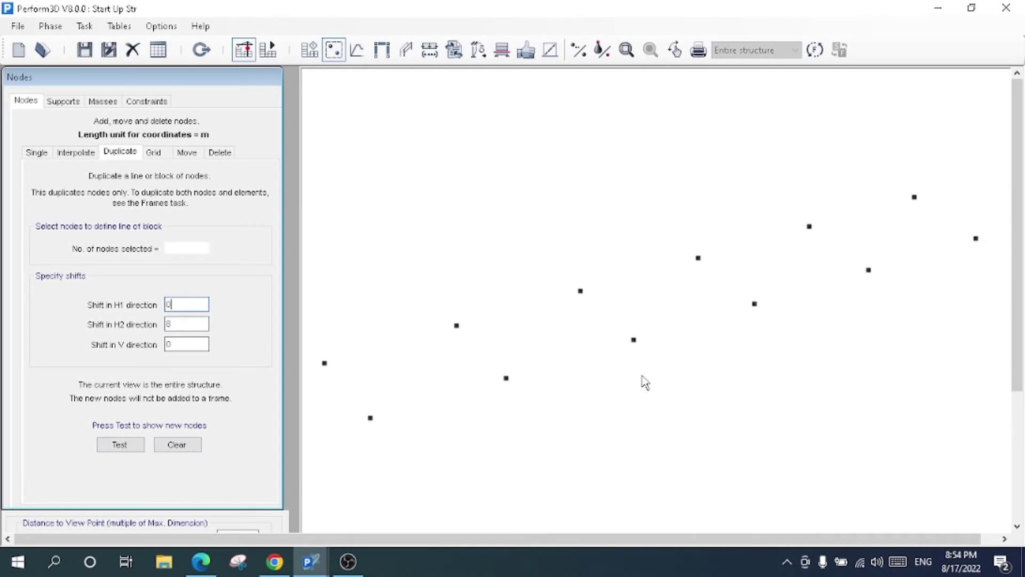
Select the six nodes of the original row and duplicate them with an H2 shift of 8.
mouse_move(363, 395)
mouse_down()
mouse_move(434, 454)
mouse_move(489, 461)
mouse_up()
drag(493, 358, 547, 403)
drag(621, 328, 666, 361)
drag(737, 295, 772, 318)
drag(856, 254, 914, 340)
drag(962, 220, 1018, 275)
double_click(184, 323)
text(8)
click(125, 445)
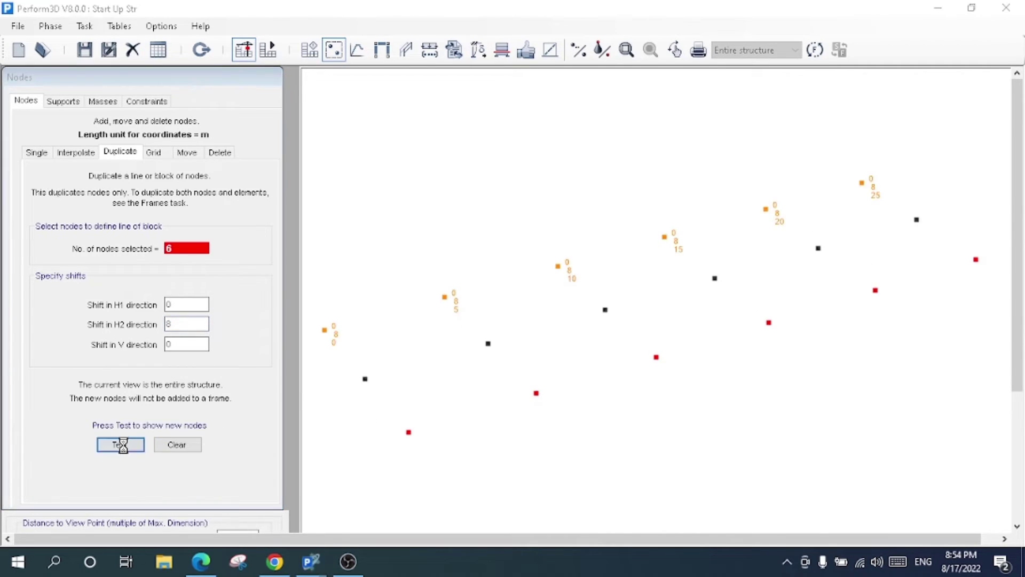
Duplicate the same six selected nodes with an H2 shift of 12.
double_click(184, 324)
text(3)
double_click(194, 324)
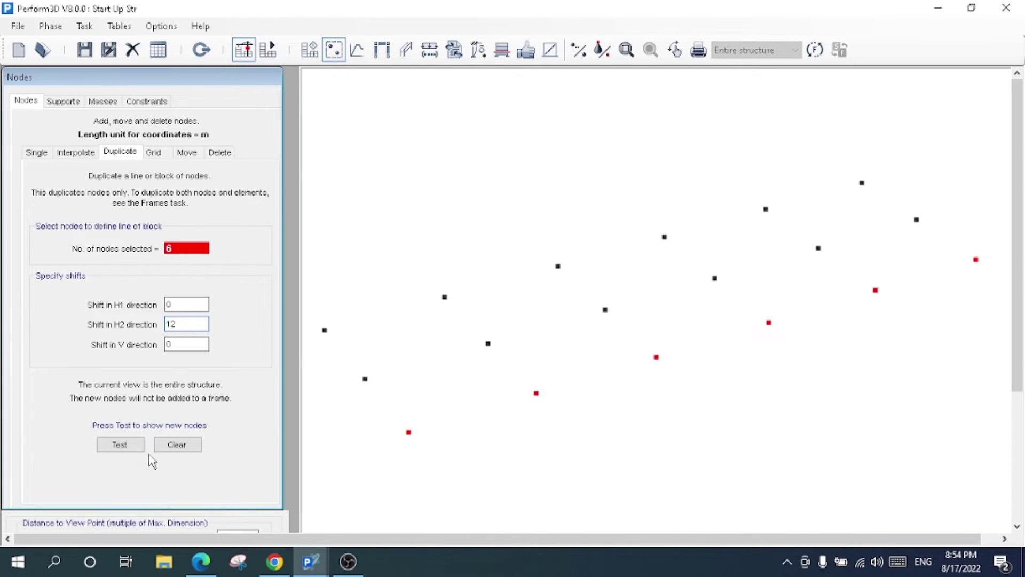
click(182, 304)
click(120, 442)
click(119, 440)
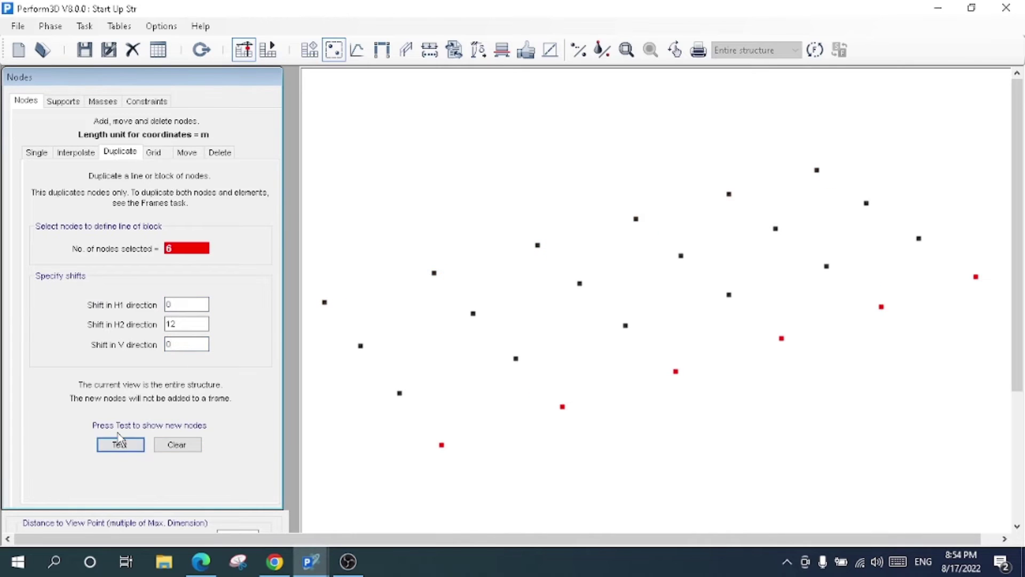
Duplicate the original row once more with an H2 shift of 16 and clear the node selection.
double_click(190, 322)
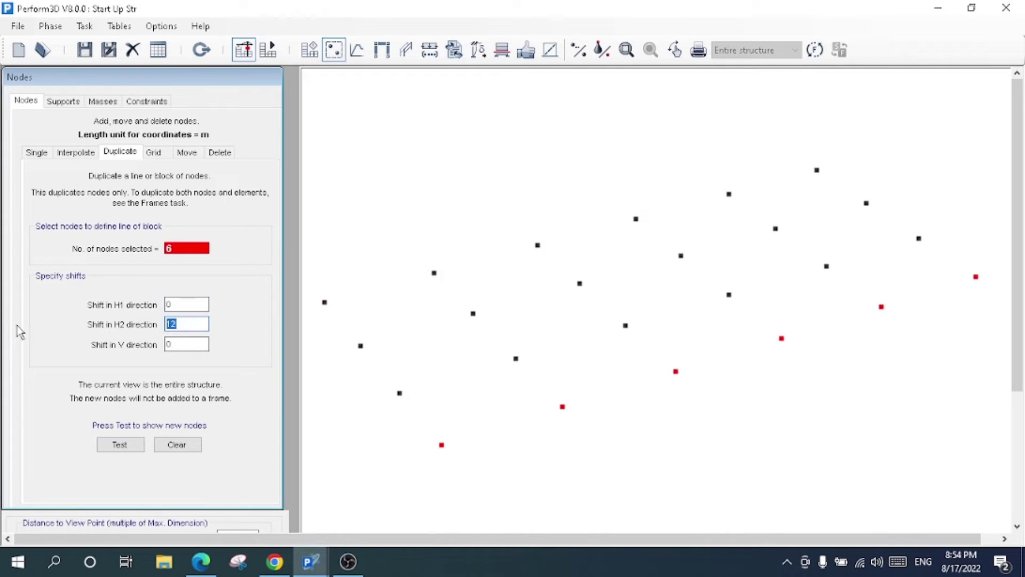
text(16)
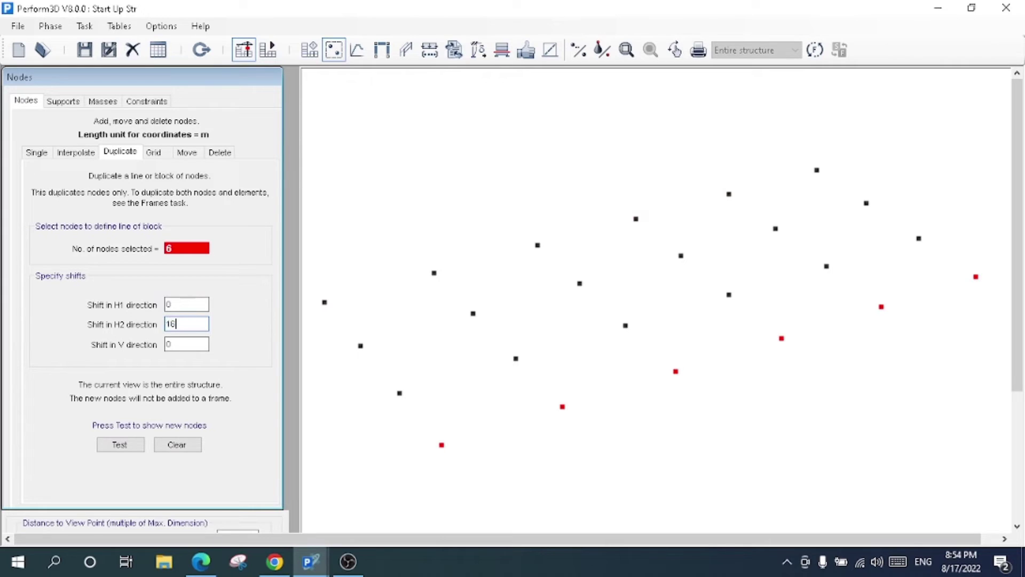
click(121, 450)
click(120, 447)
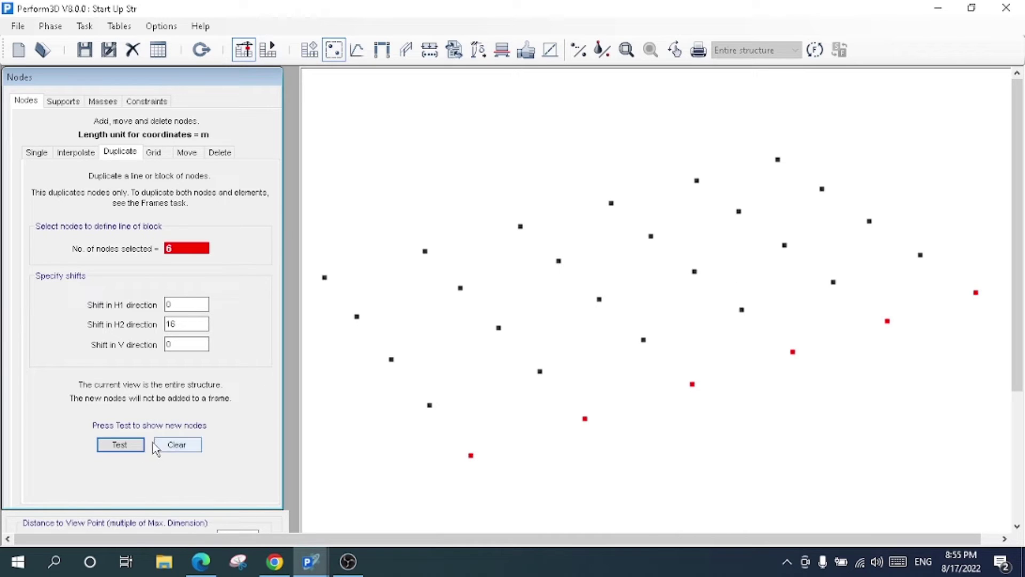
click(177, 444)
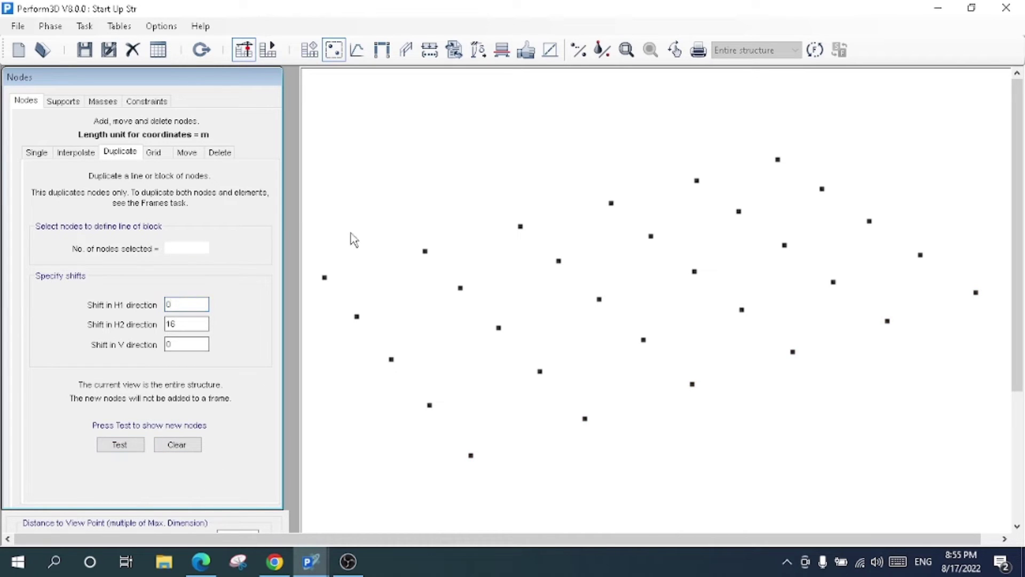
Select all nodes and examine the layout in the H2, H1, plan and basic standard views.
drag(316, 125, 989, 508)
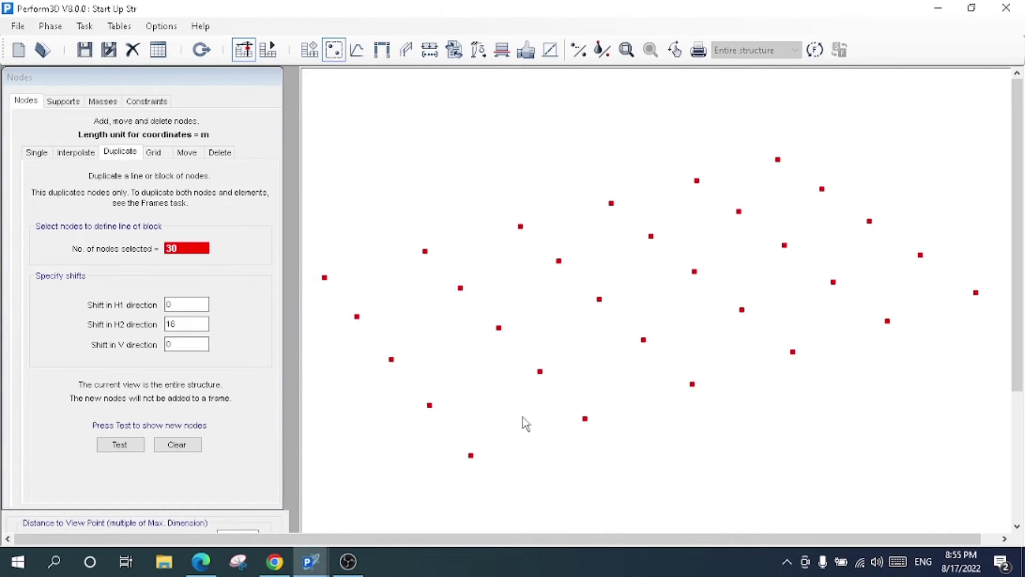
drag(1020, 202, 1024, 347)
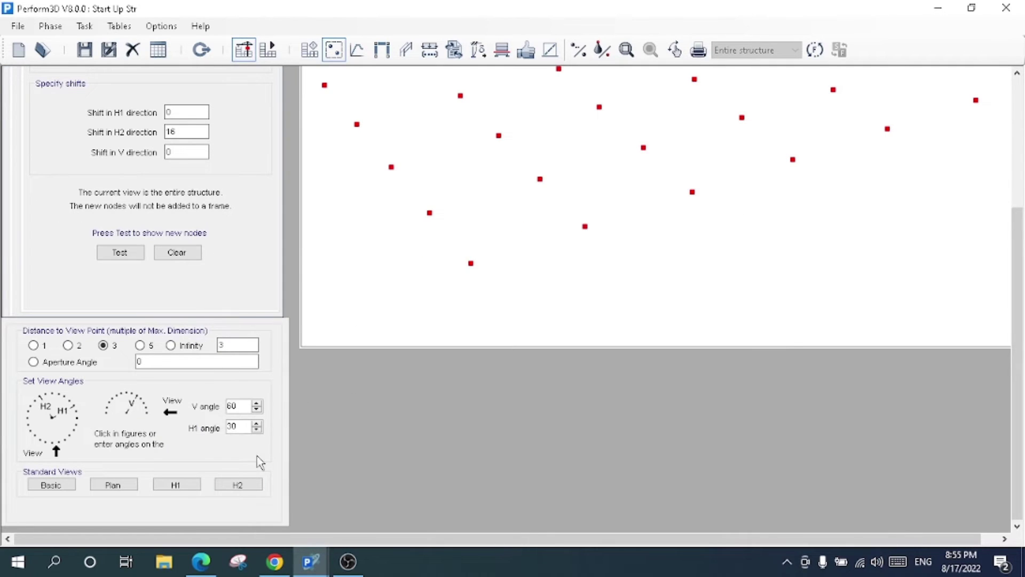
click(246, 486)
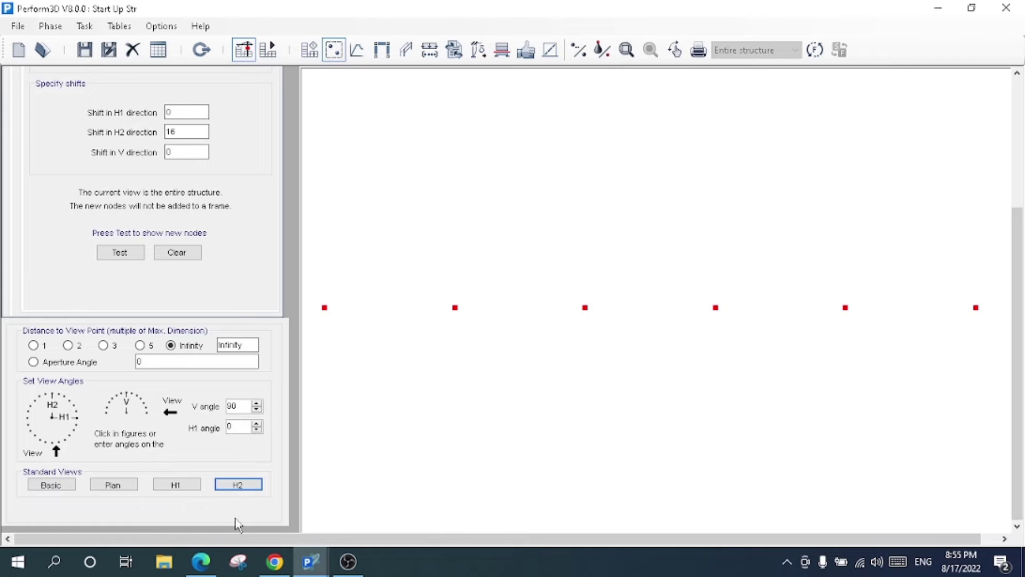
click(184, 488)
click(123, 494)
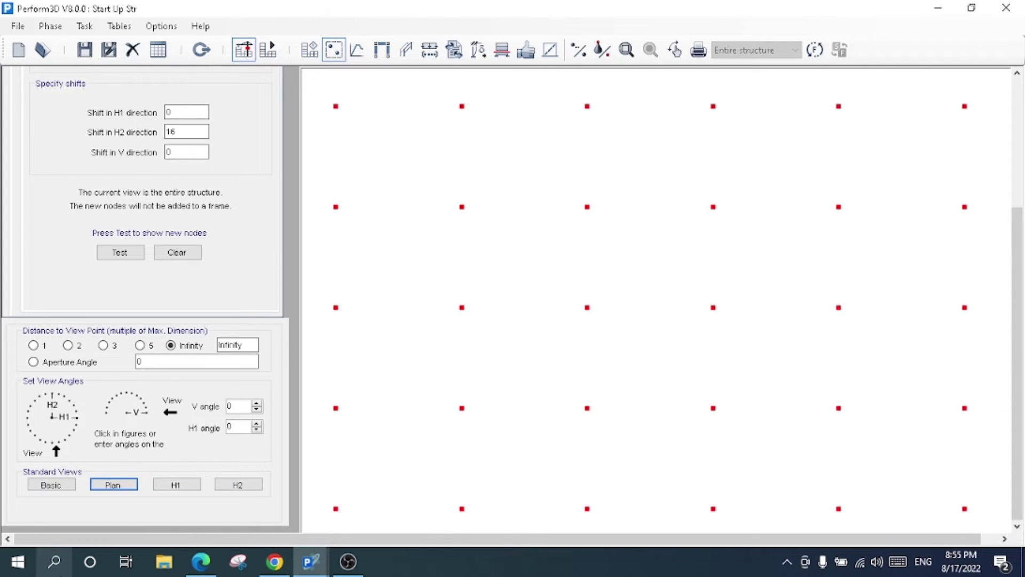
click(70, 487)
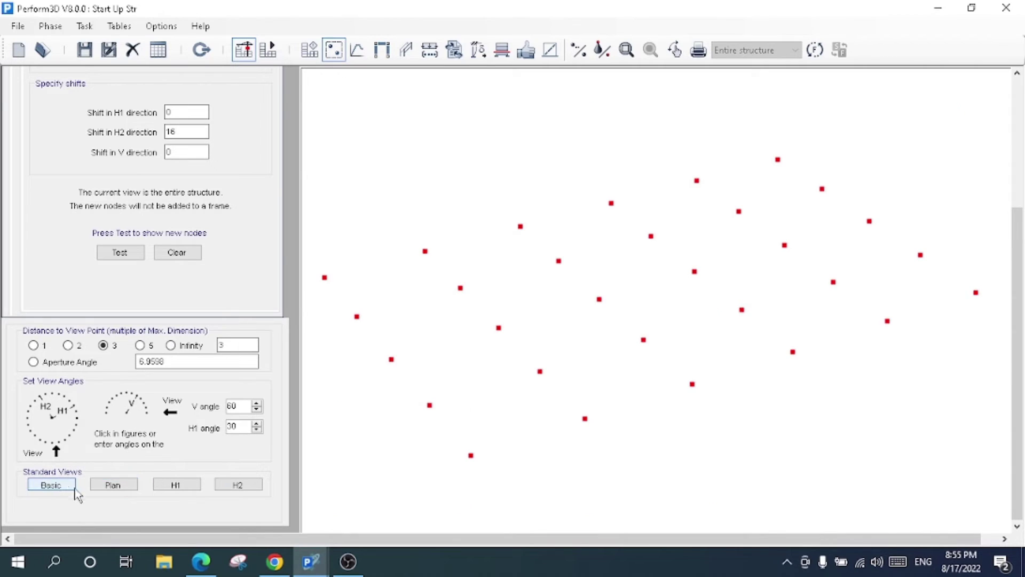
Try a V angle of 120 and an H1 angle of -60, and restore the basic view.
click(136, 409)
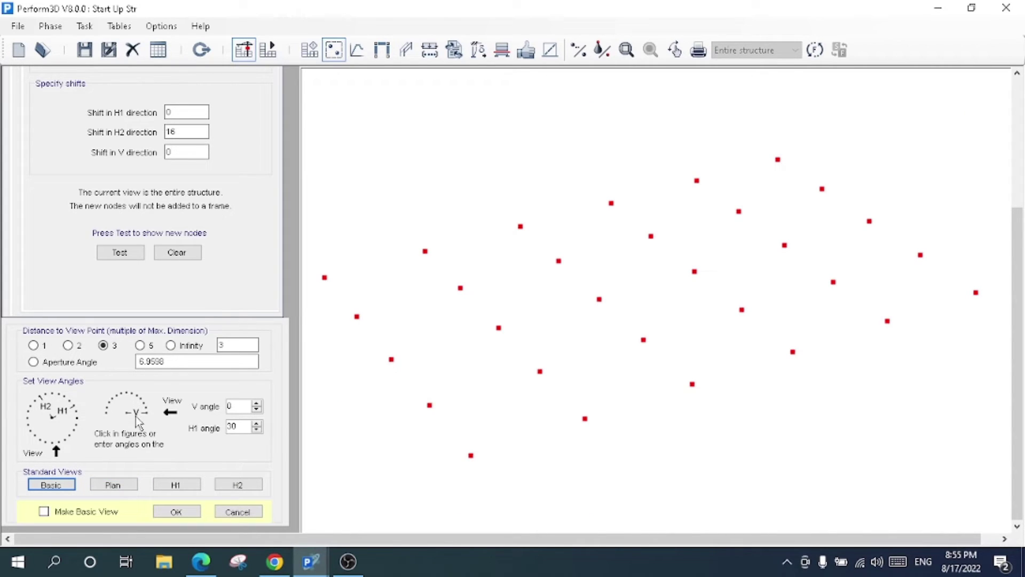
click(119, 408)
click(57, 425)
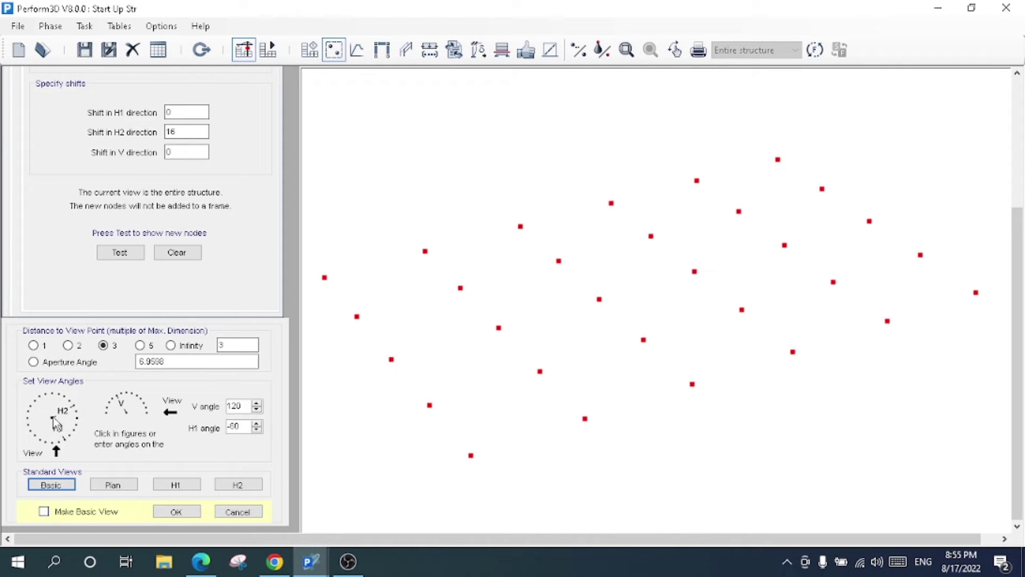
click(68, 440)
drag(1011, 376, 1011, 240)
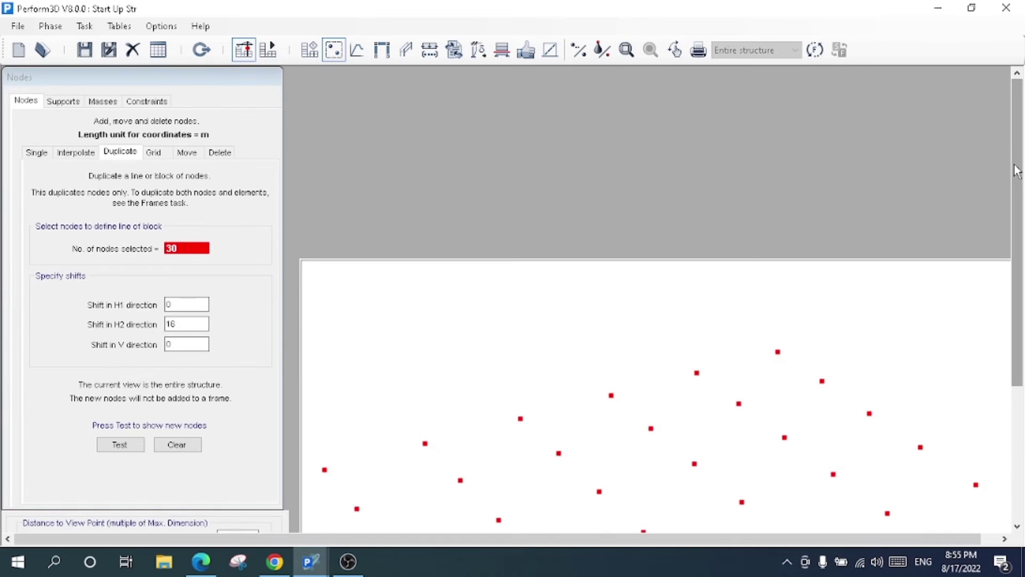
drag(1017, 163, 1017, 297)
click(53, 471)
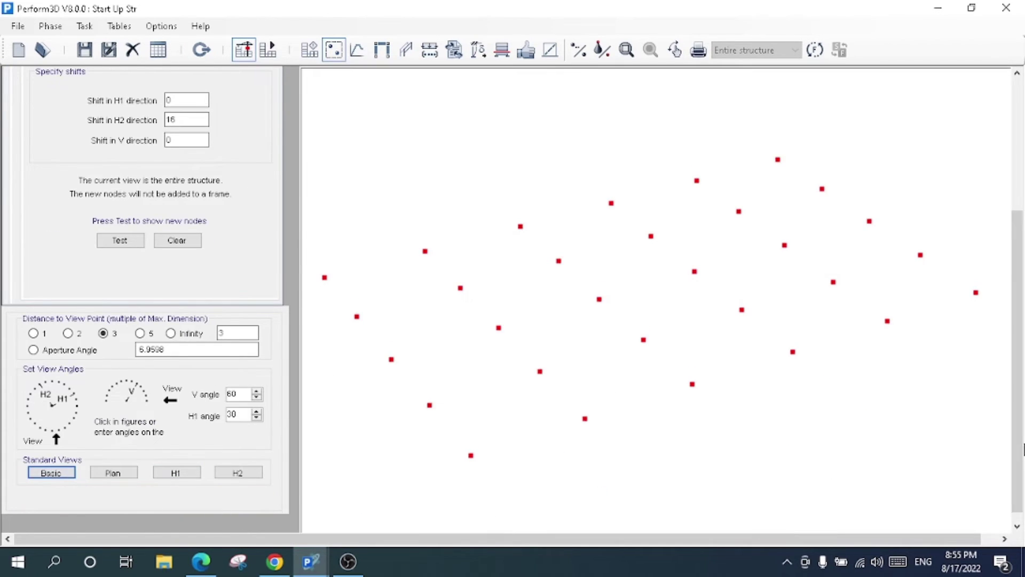
drag(1020, 179, 1020, 168)
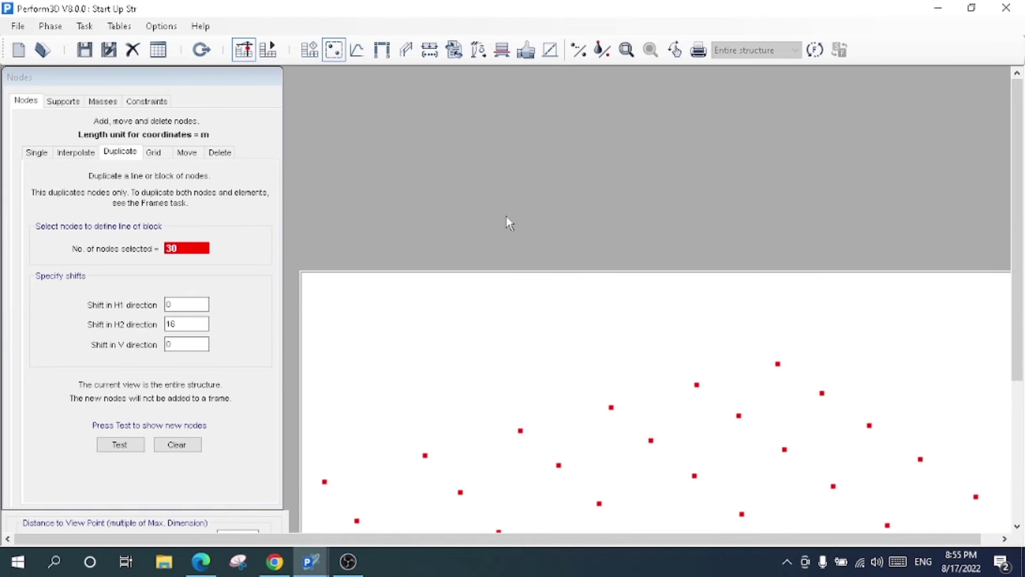
Duplicate the entire 30-node block with shifts of 0 in H1, 0 in H2 and 4 in V.
click(333, 48)
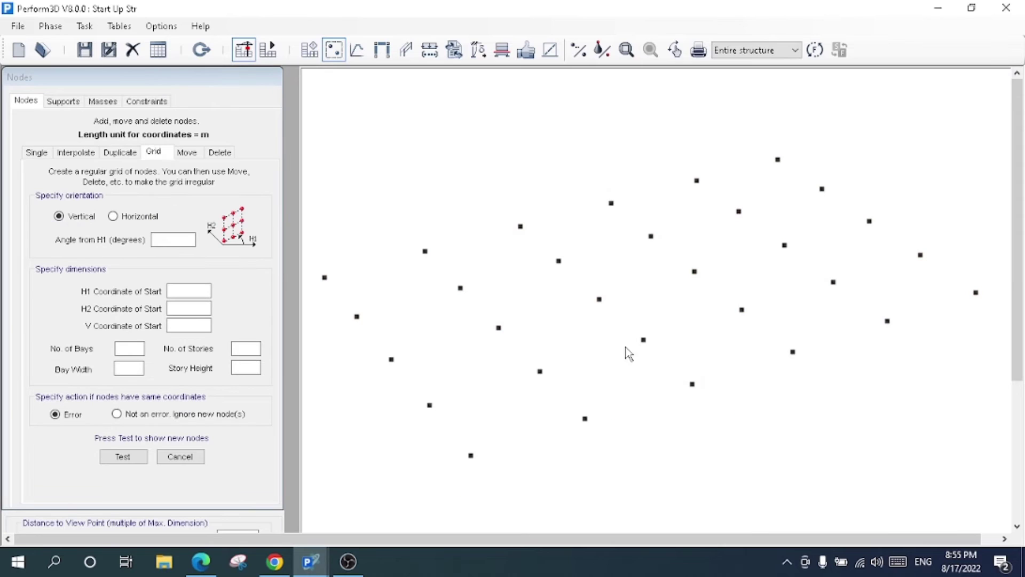
drag(310, 158, 885, 400)
drag(339, 125, 1012, 530)
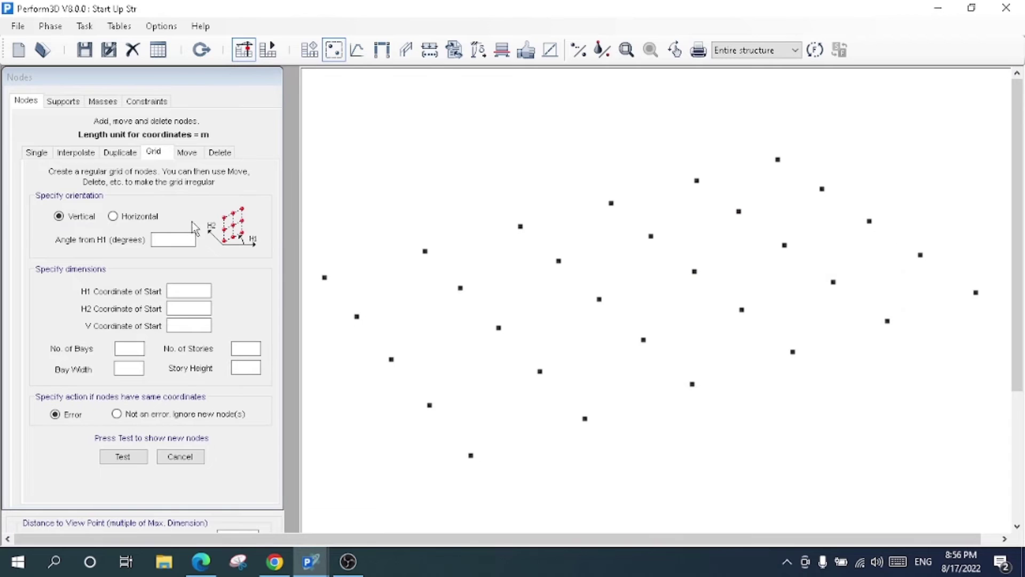
click(120, 153)
drag(315, 150, 1006, 543)
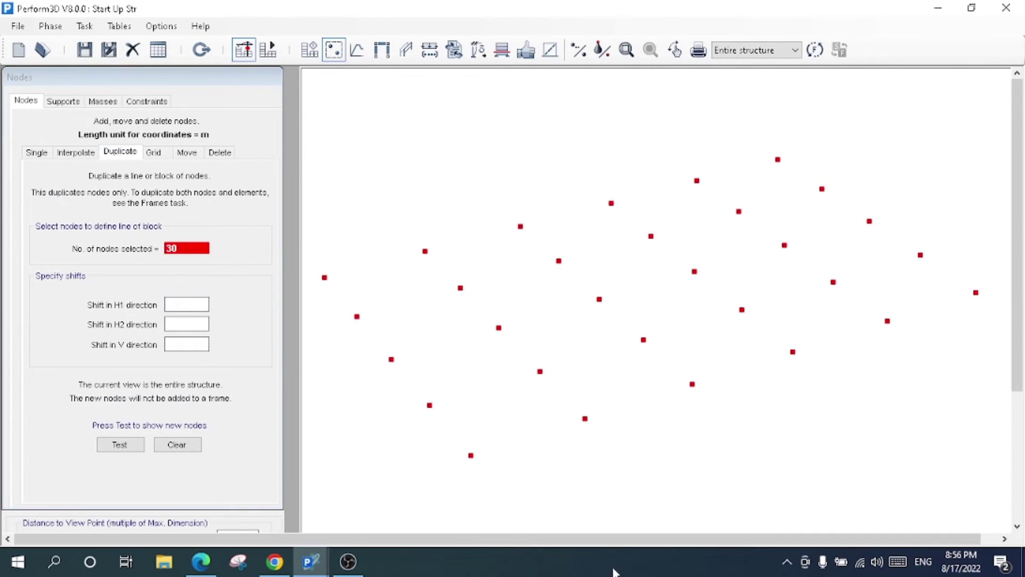
click(195, 303)
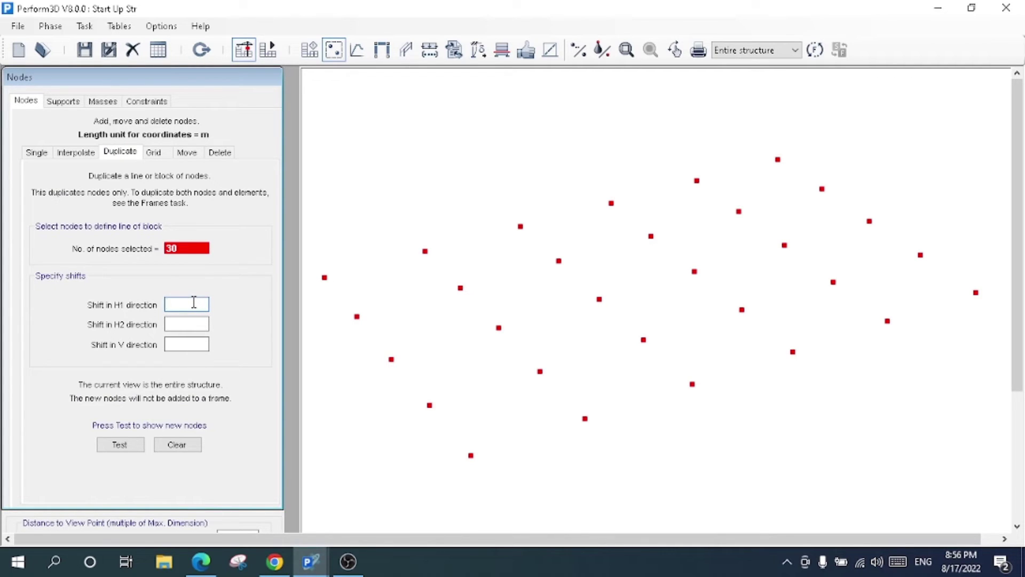
click(183, 324)
click(182, 344)
click(127, 447)
click(129, 446)
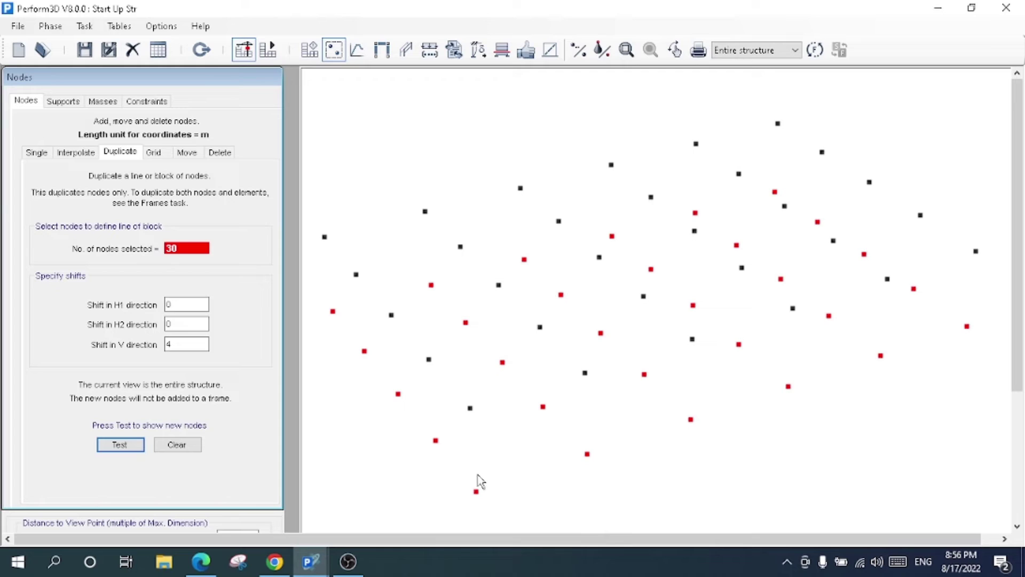
Duplicate the same selected node block downward with a V shift of -4.
double_click(178, 342)
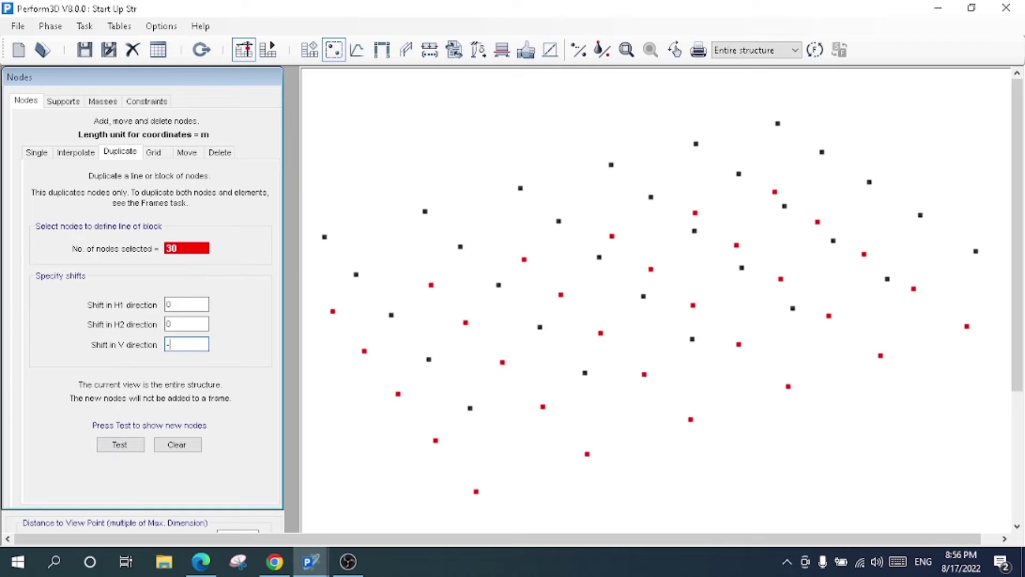
click(133, 447)
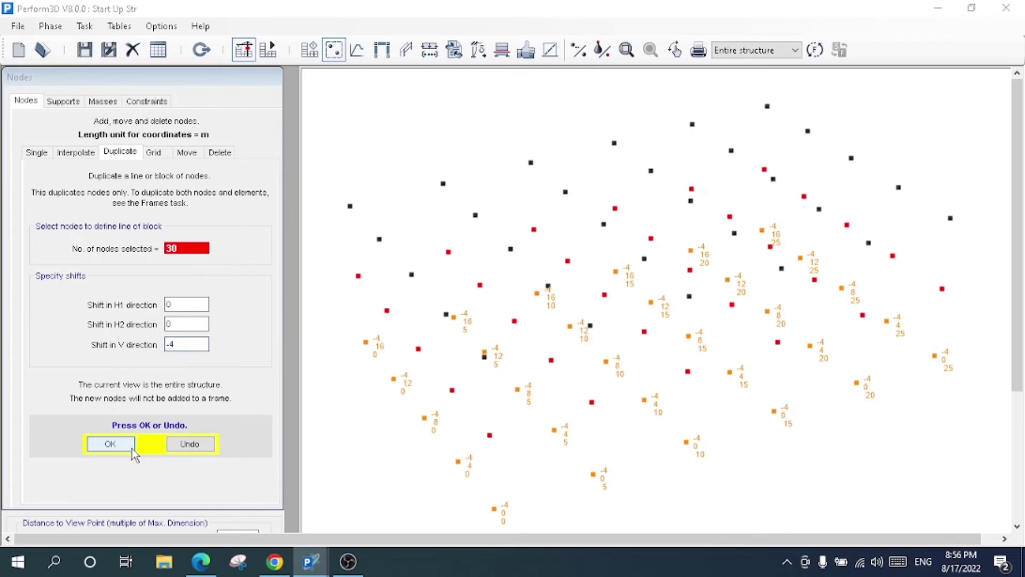
click(132, 447)
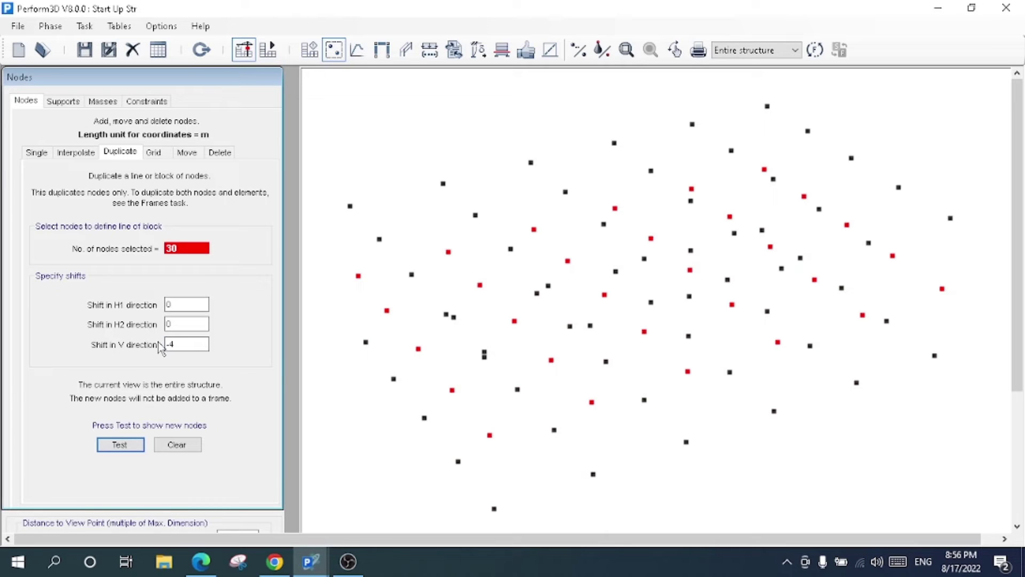
Duplicate the selected node block once more with a V shift of 8.
drag(185, 344, 89, 333)
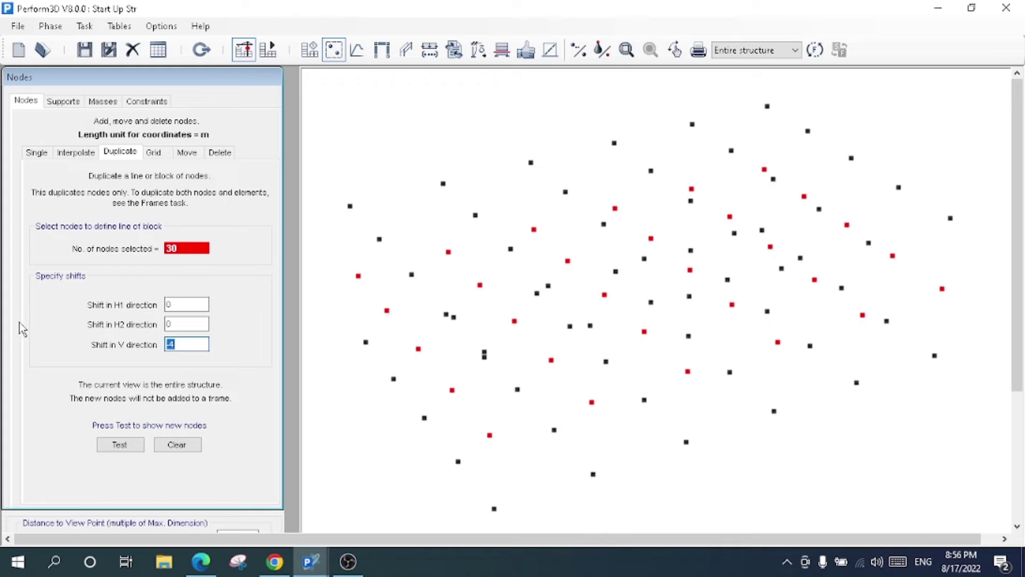
text(8)
click(121, 444)
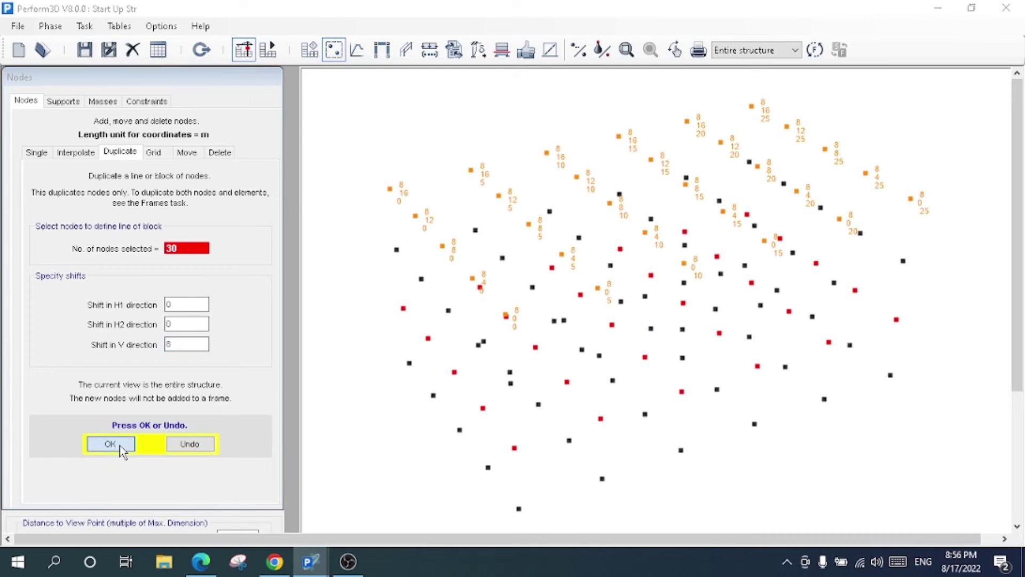
click(118, 444)
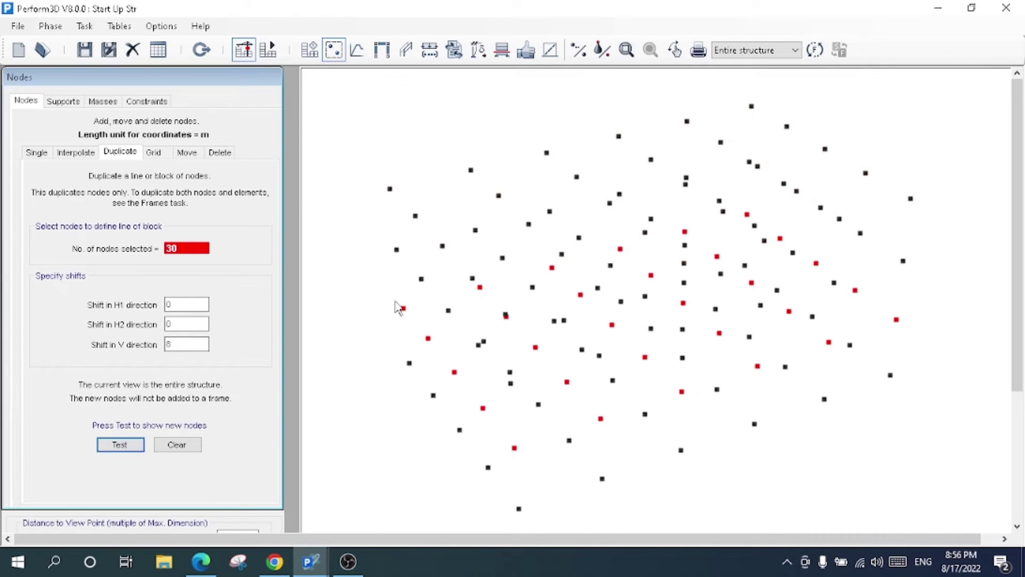
Duplicate the selected node block again with a V shift of 12.
double_click(186, 344)
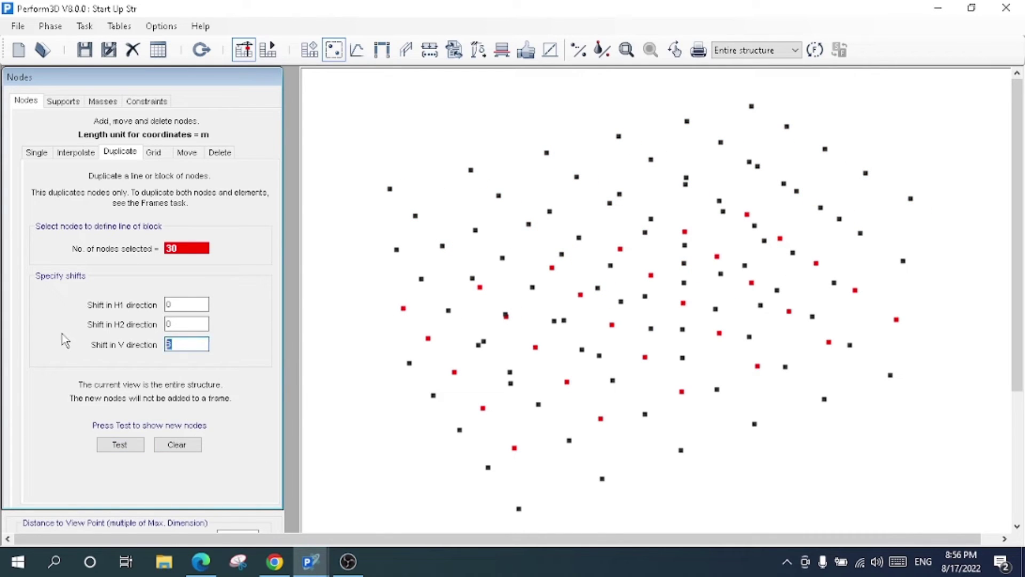
text(12)
click(121, 445)
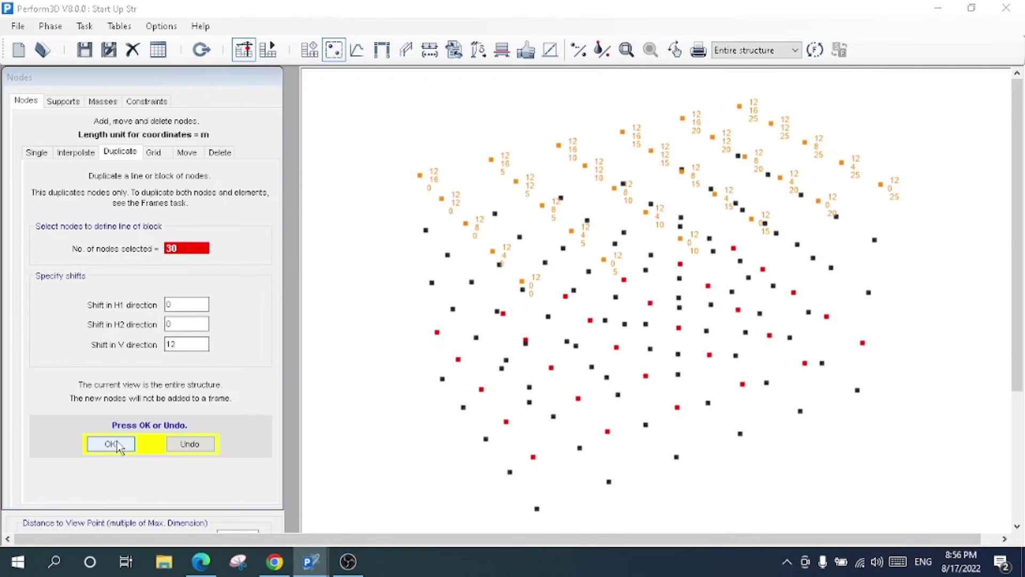
click(119, 444)
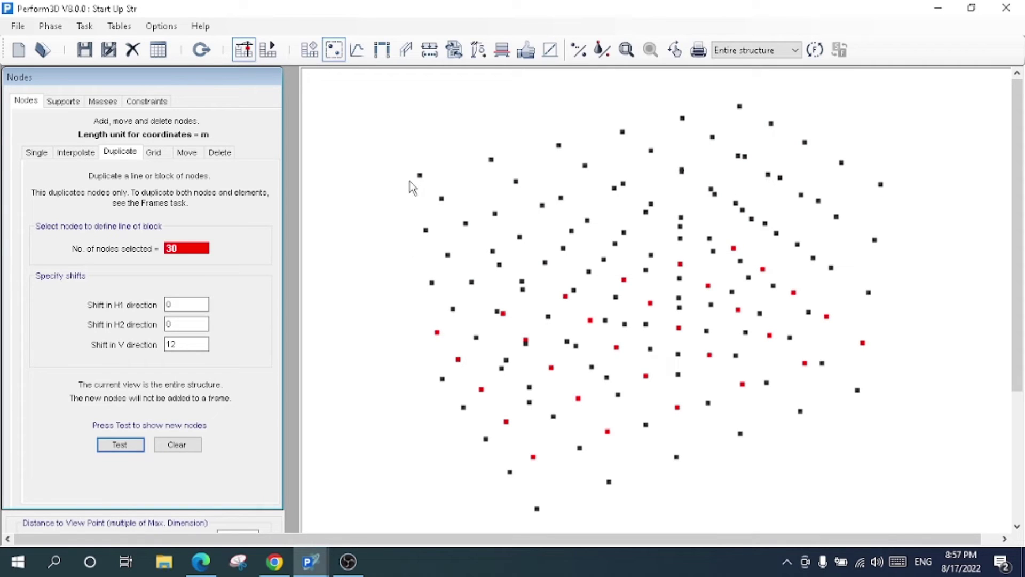
Examine the multi-storey node layout in the H2, H1, plan and basic standard views.
drag(422, 335, 455, 412)
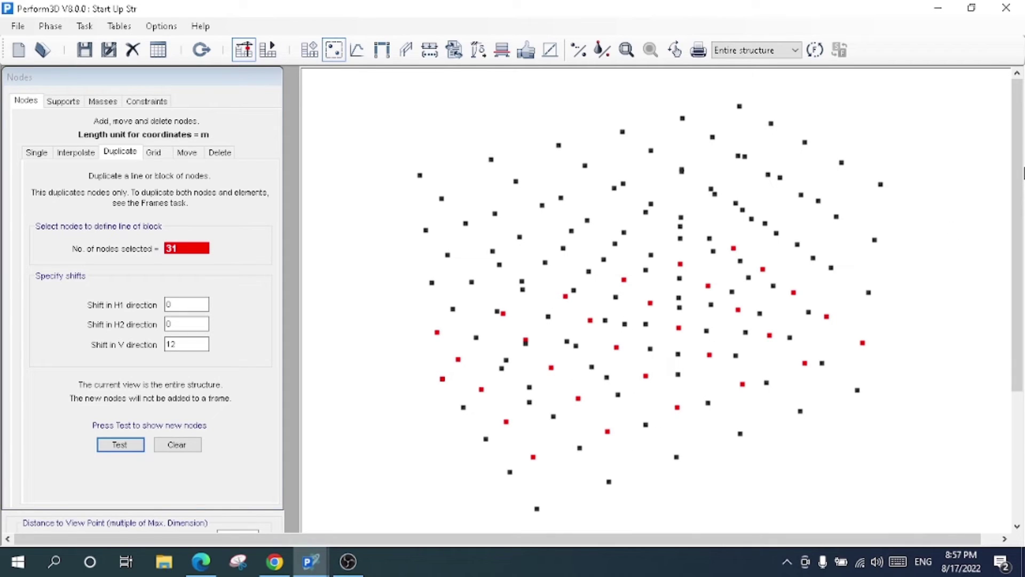
drag(1020, 149, 1022, 205)
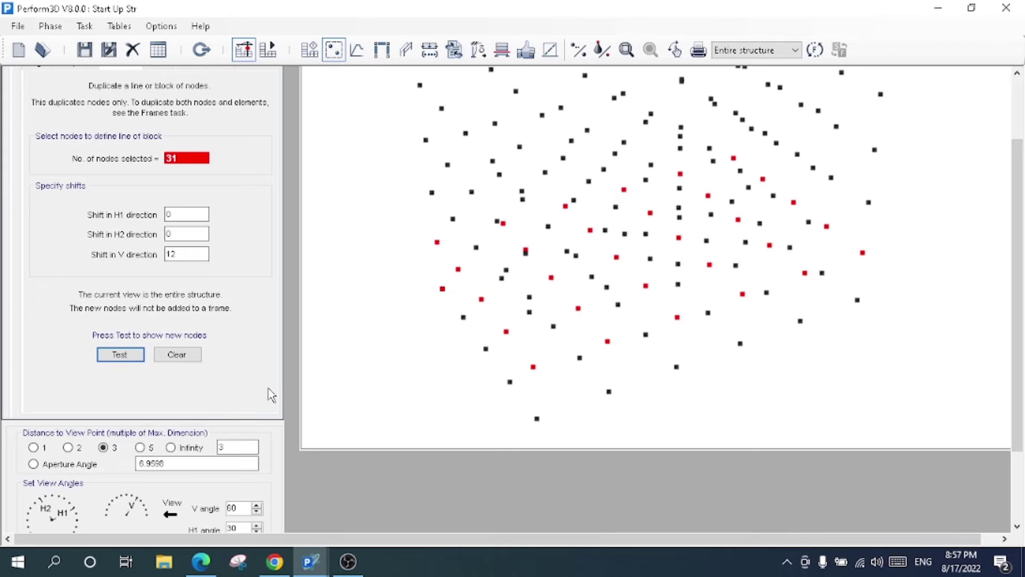
drag(1022, 133, 1021, 200)
click(233, 493)
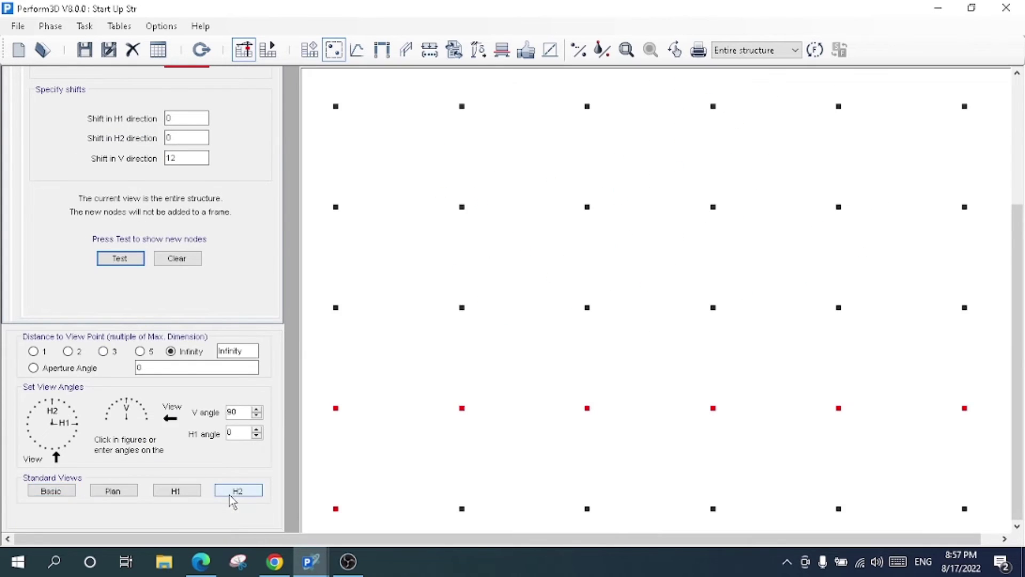
click(177, 492)
click(123, 494)
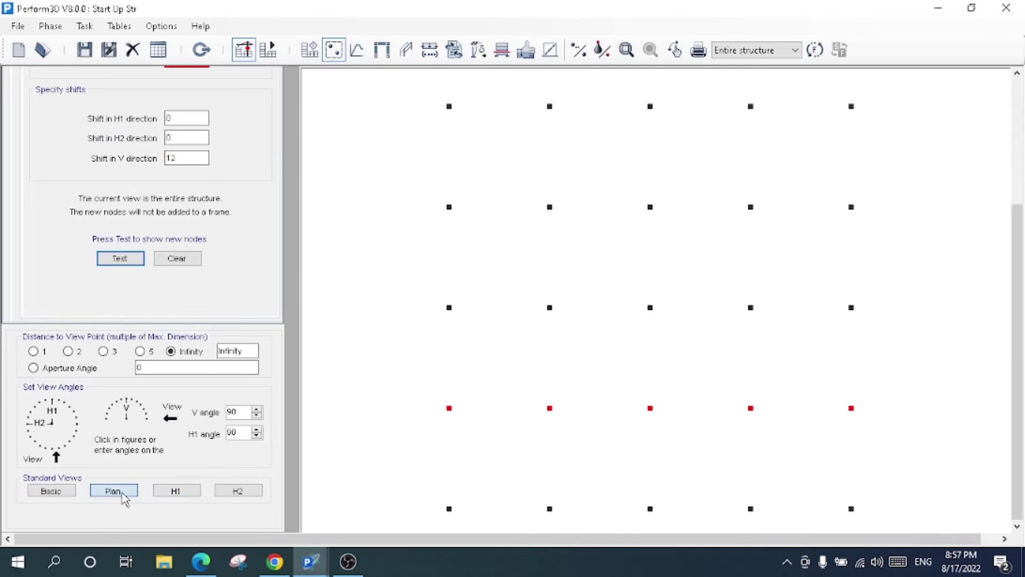
click(52, 491)
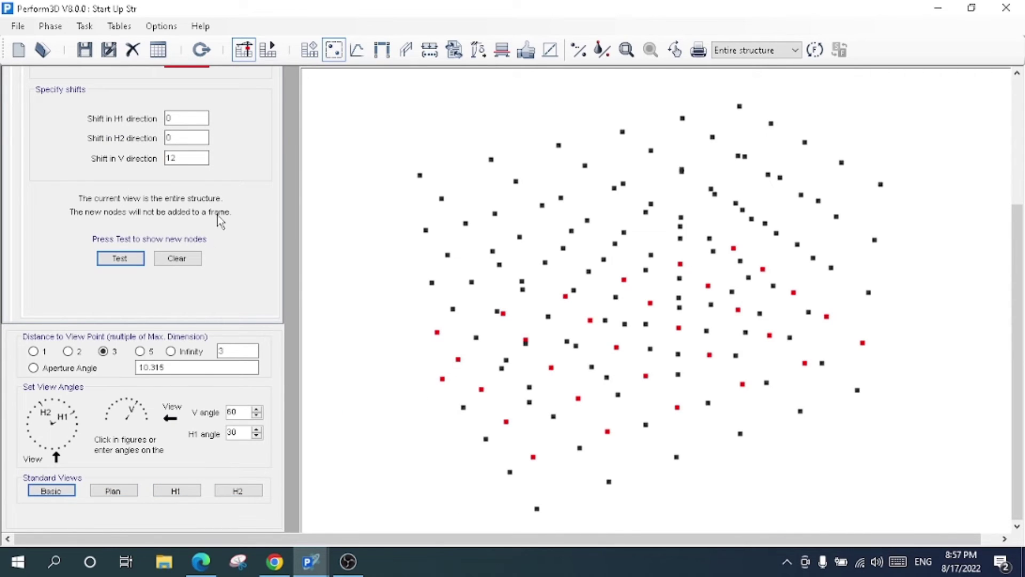
click(1018, 119)
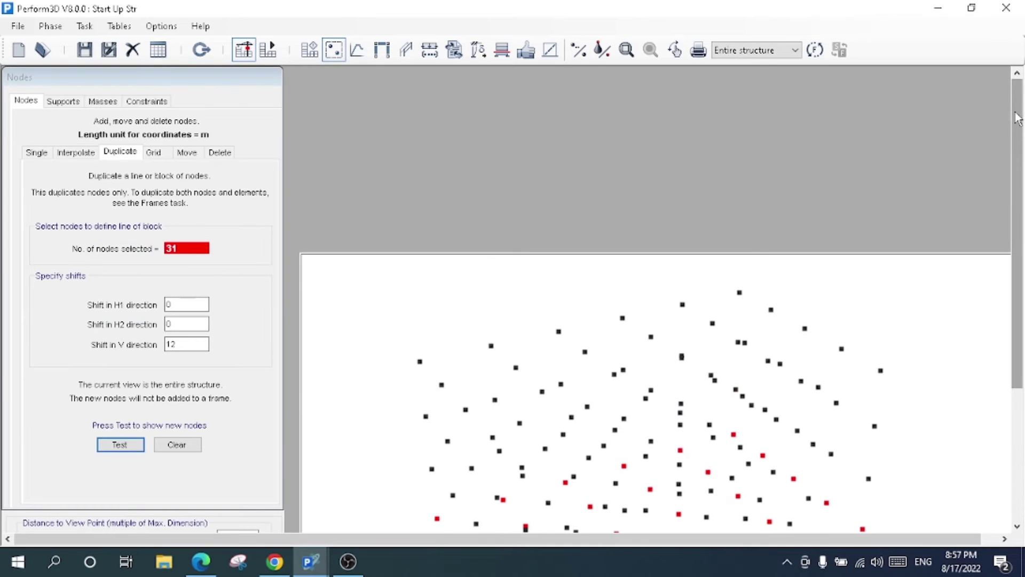
Clear the node selection and examine the node grid settings for the vertical and horizontal orientations.
click(331, 52)
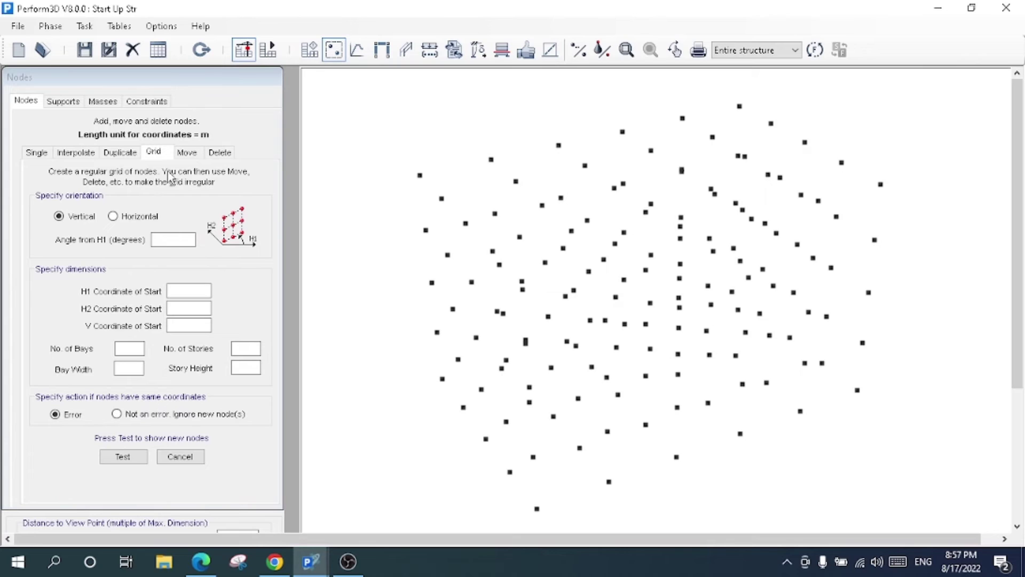
click(159, 156)
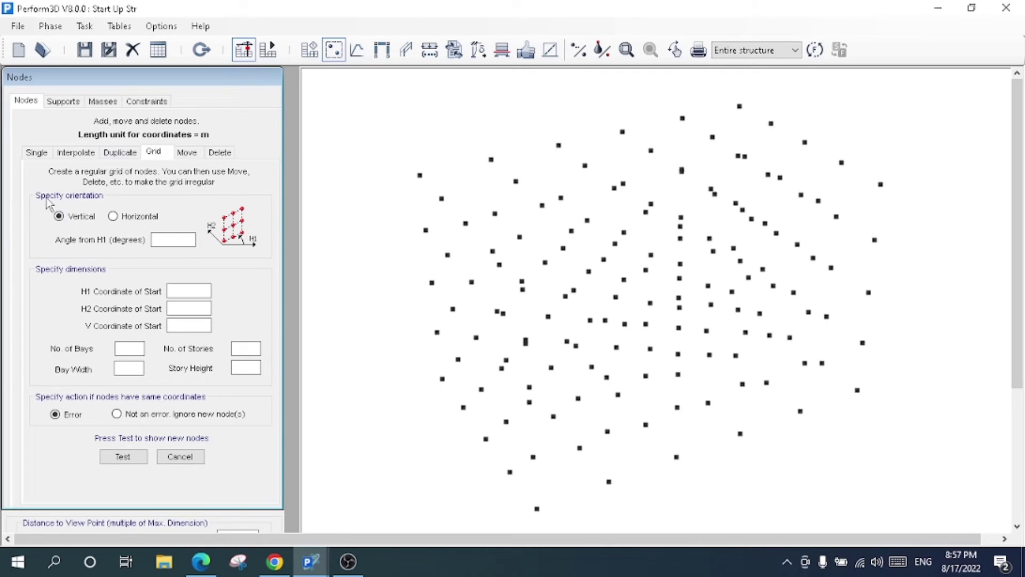
click(114, 216)
click(68, 216)
click(113, 216)
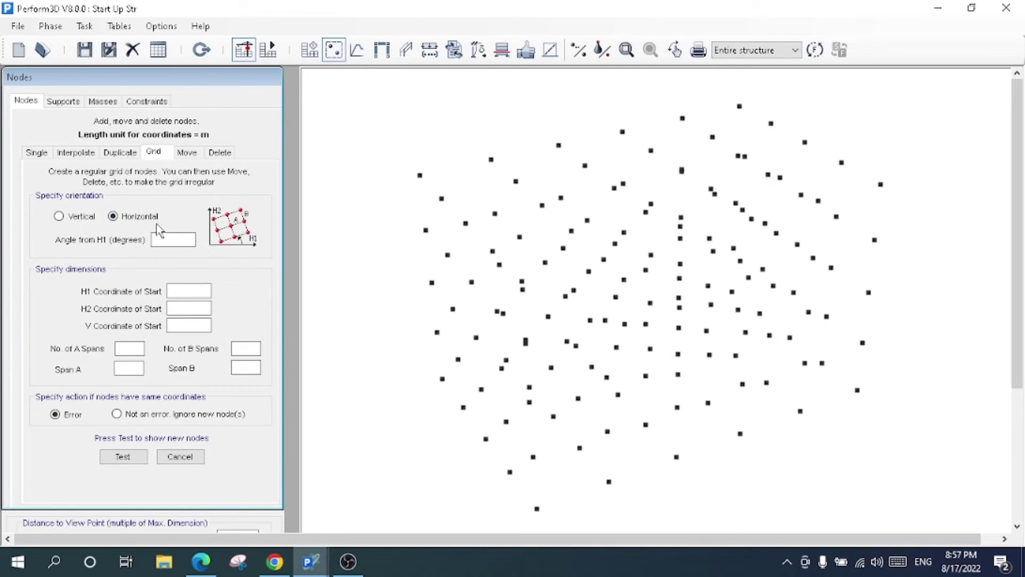
click(182, 238)
click(80, 217)
click(131, 218)
click(191, 324)
click(136, 348)
click(238, 350)
click(239, 350)
click(70, 219)
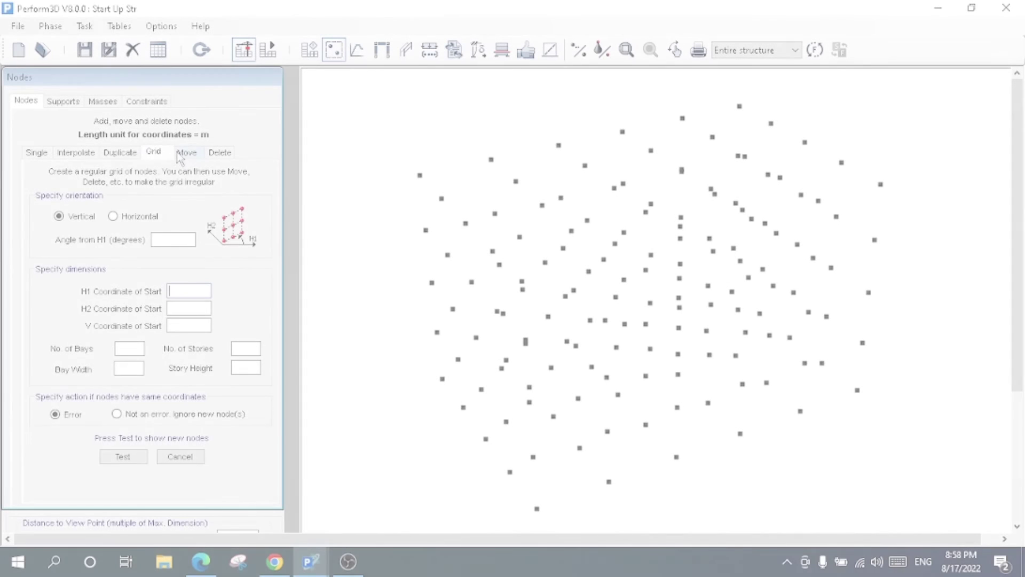
Translate the uppermost corner node at the H1 end of the front row by 2 in H1, 0 in H2 and 0 in V.
click(180, 156)
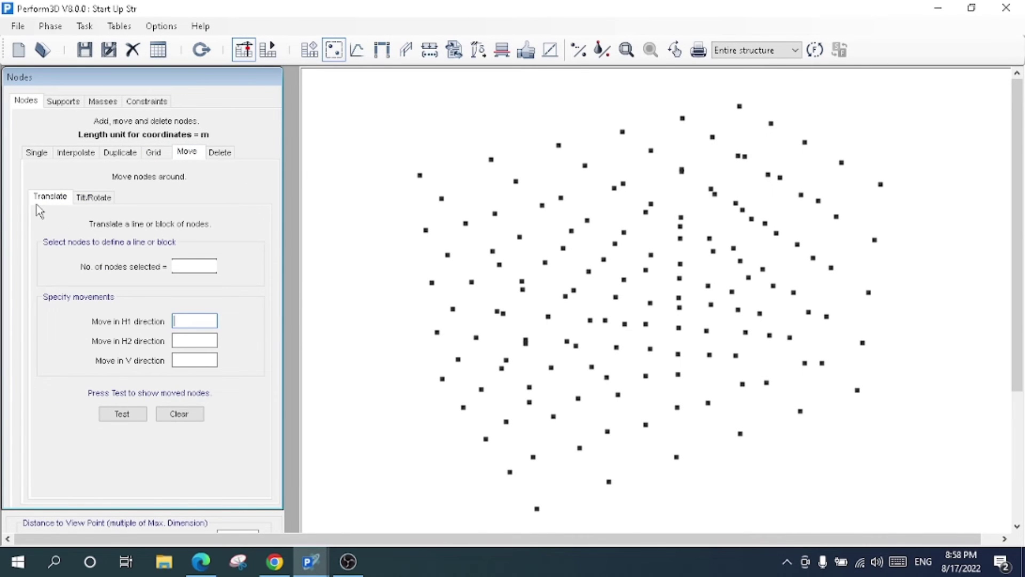
drag(403, 165, 442, 196)
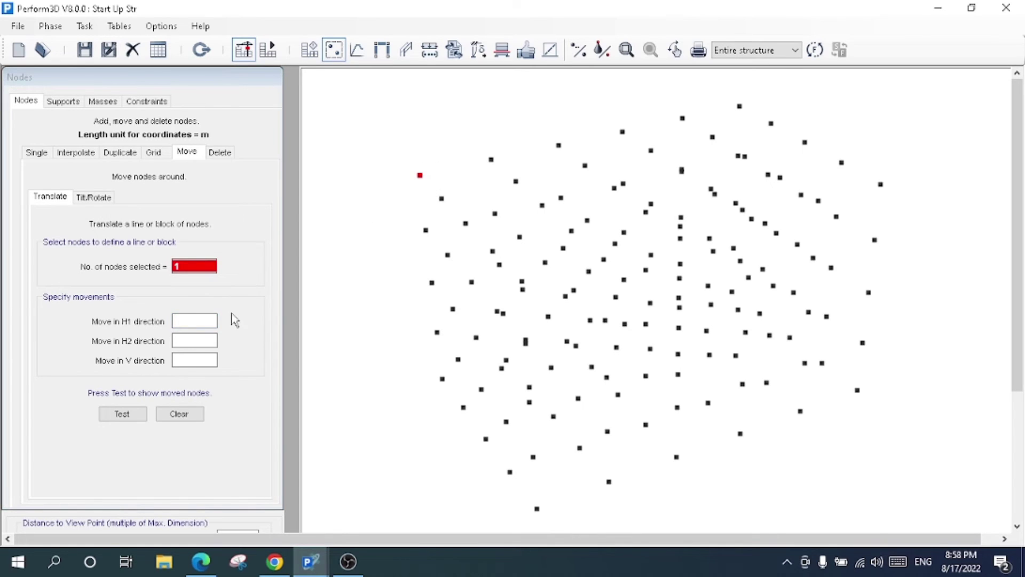
drag(875, 176, 919, 229)
click(183, 320)
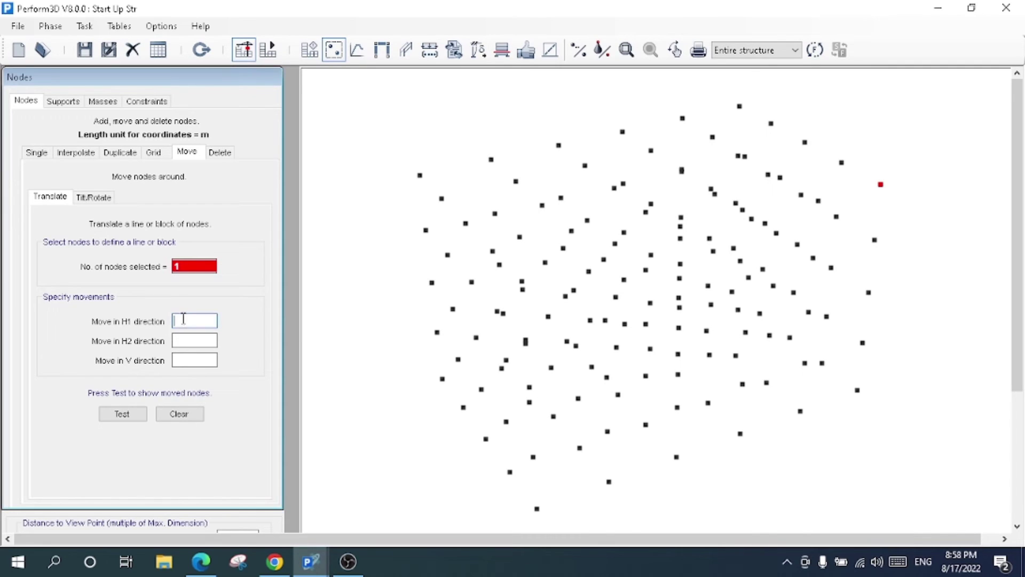
click(190, 342)
text(0)
click(189, 360)
text(0)
click(121, 416)
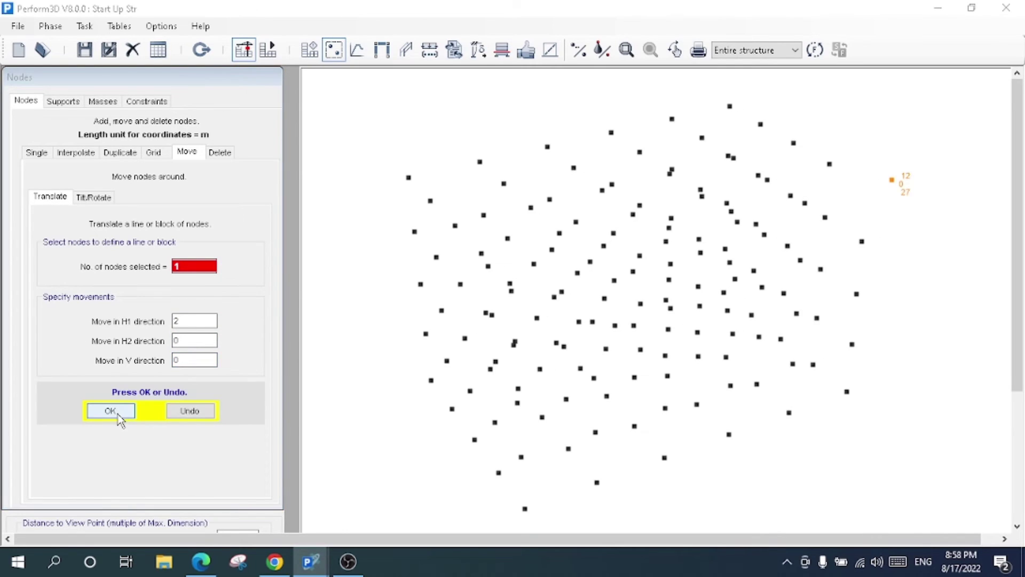
click(118, 415)
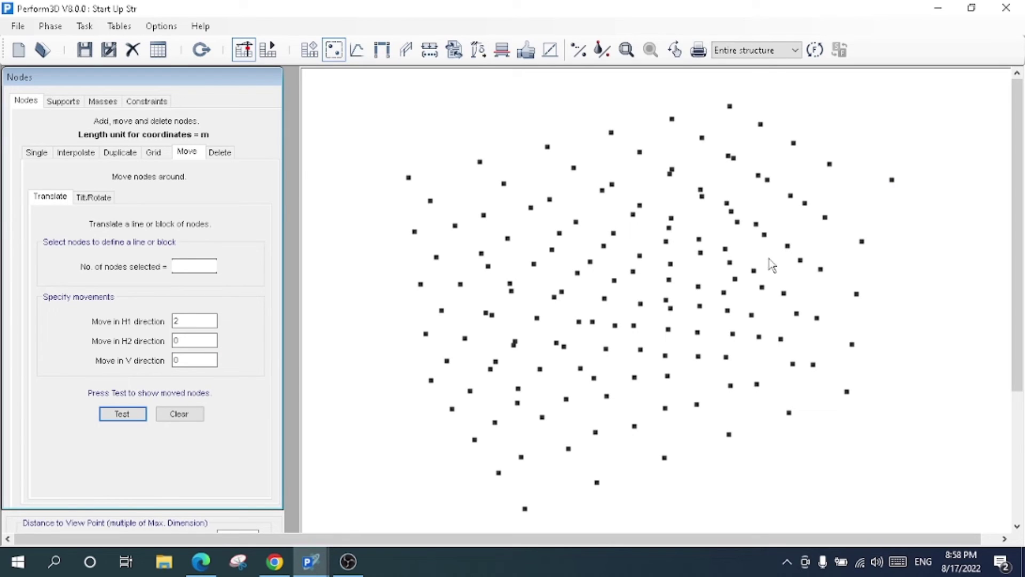
Delete the translated corner node that sticks out from the node layout.
click(219, 152)
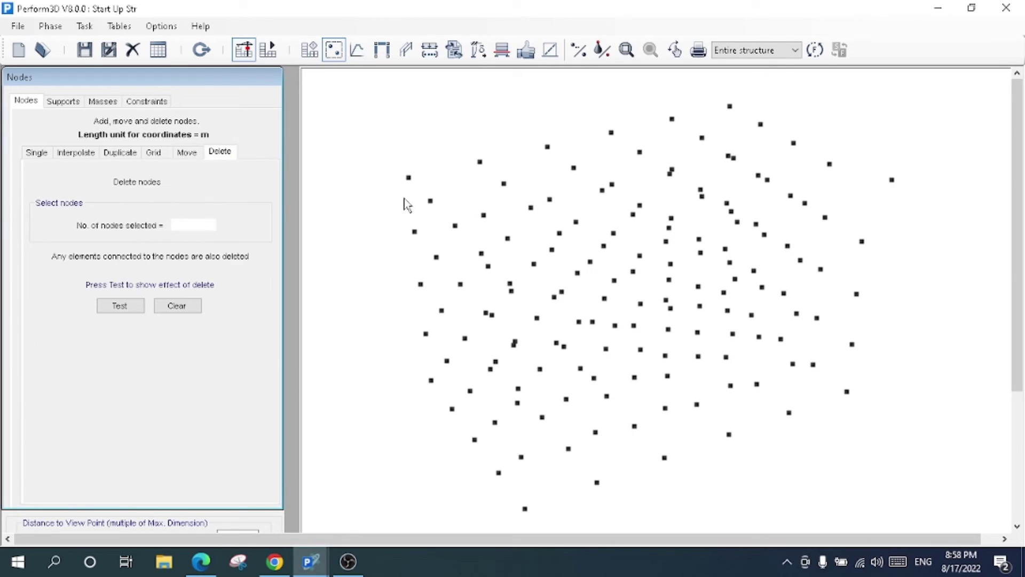
click(892, 180)
click(120, 305)
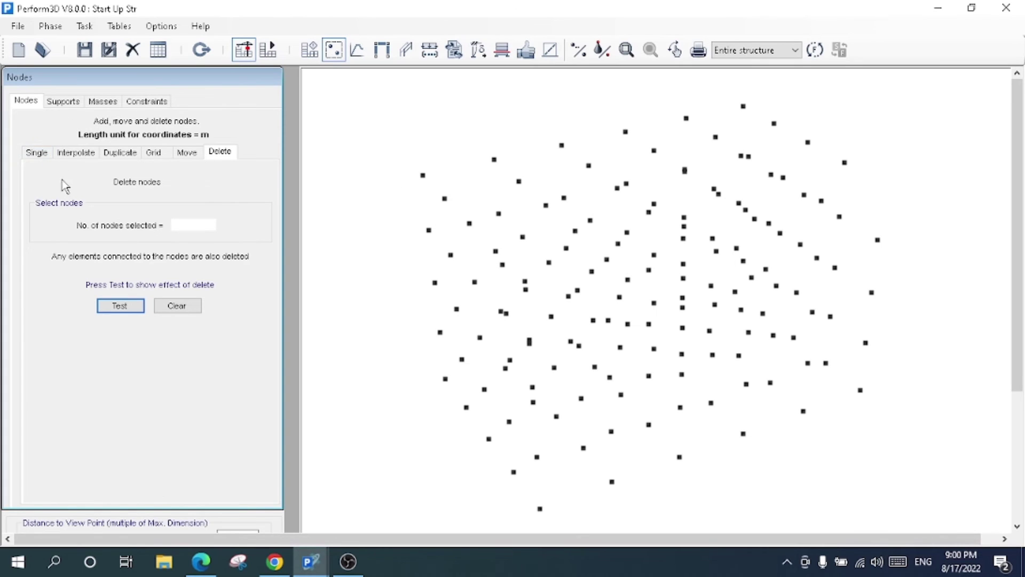
Review the single, interpolate, duplicate, grid and move node options, and return to adding single nodes.
click(34, 152)
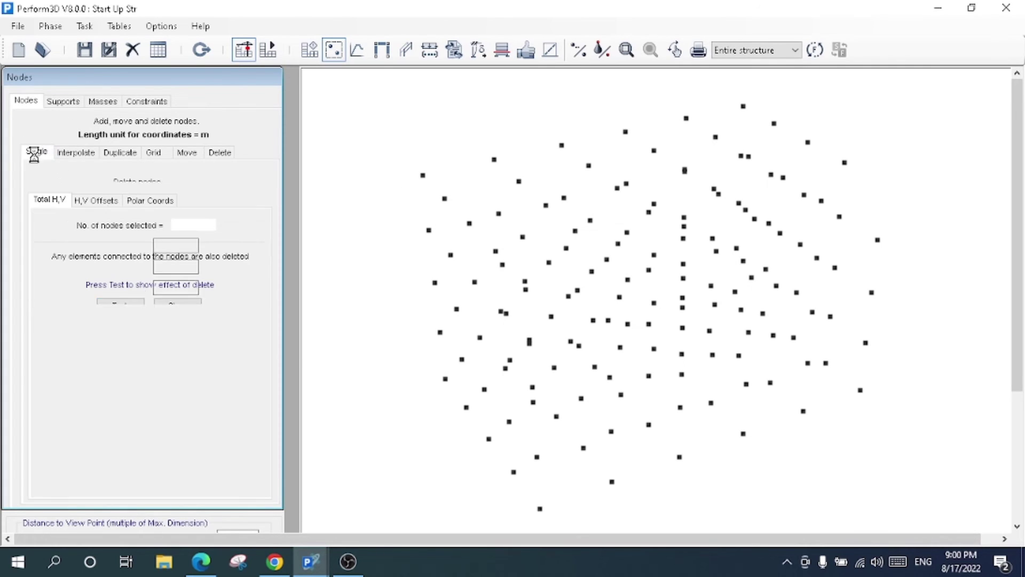
click(74, 154)
click(120, 155)
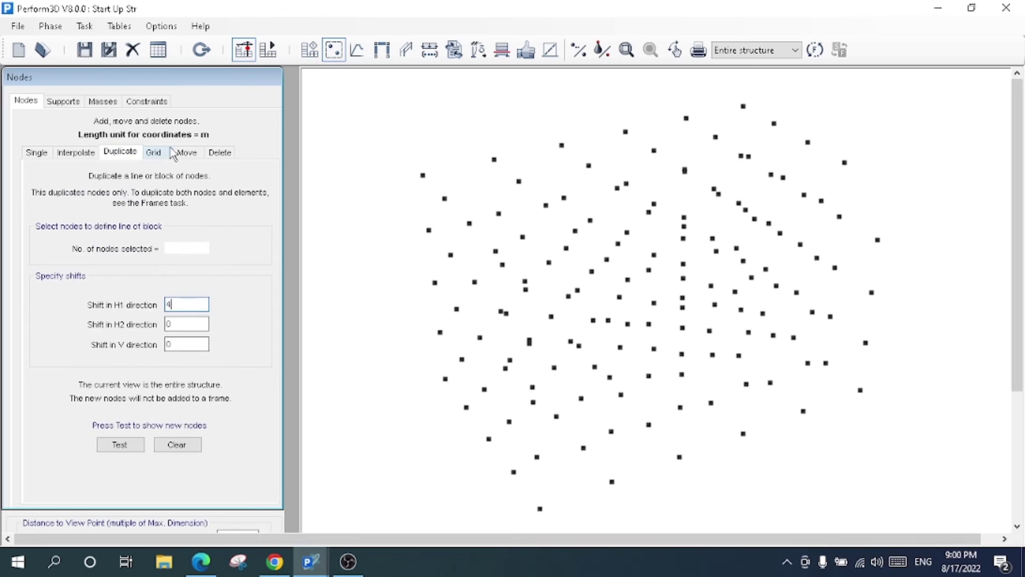
click(168, 155)
click(194, 156)
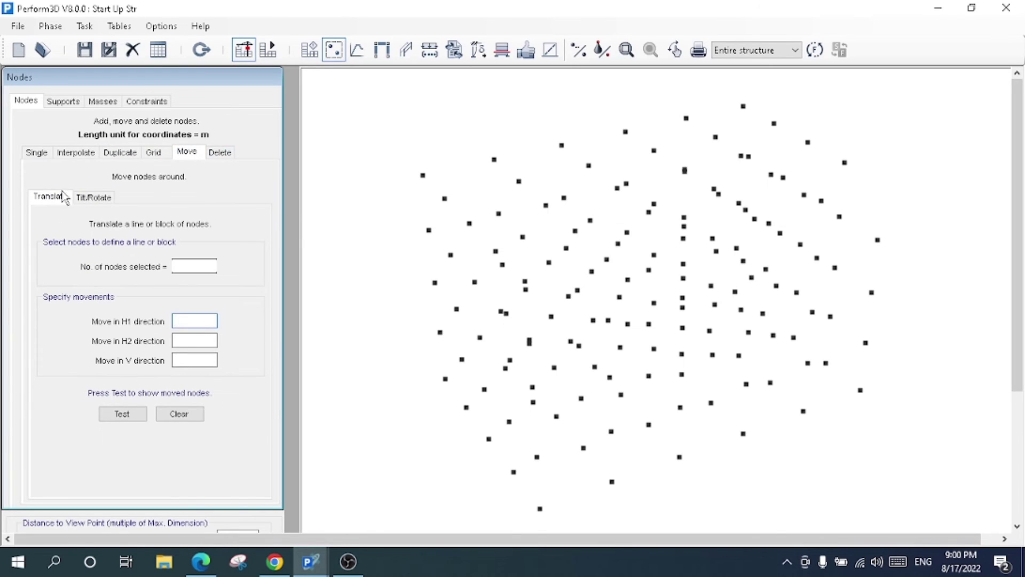
click(37, 158)
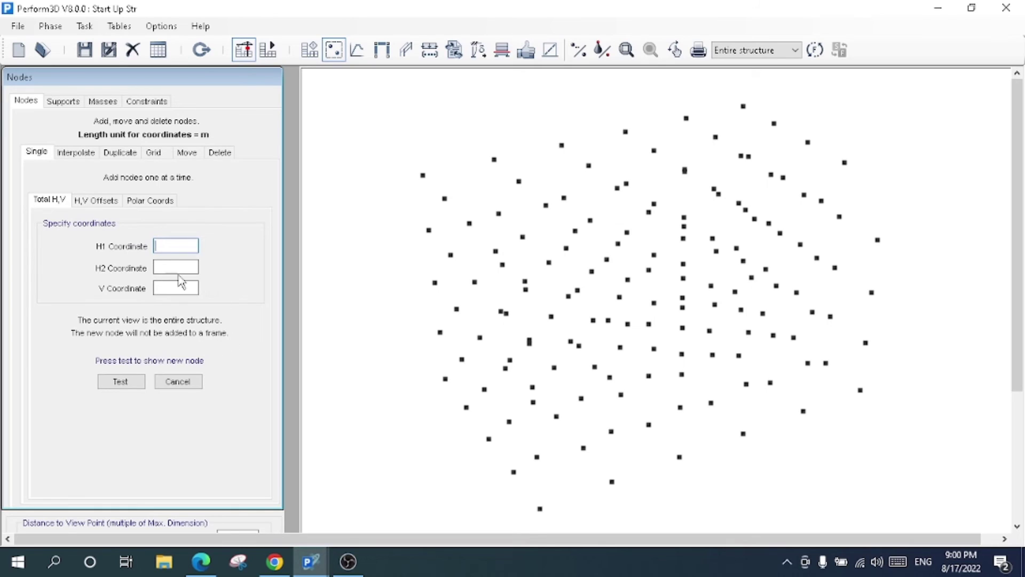
Look through the polar coordinate, interpolate, duplicate, grid and move options for nodes.
click(152, 201)
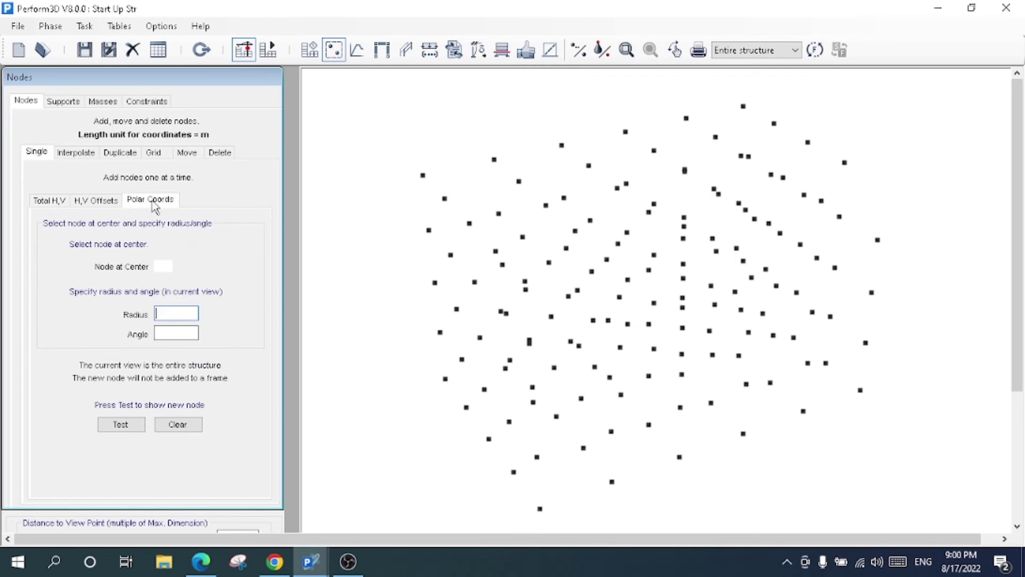
click(82, 153)
click(120, 155)
click(155, 154)
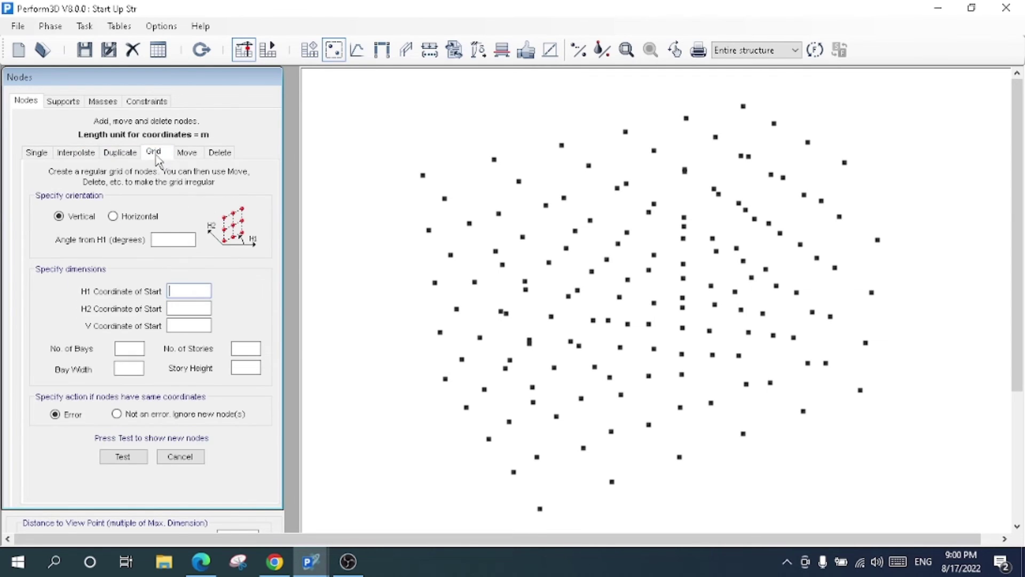
click(187, 153)
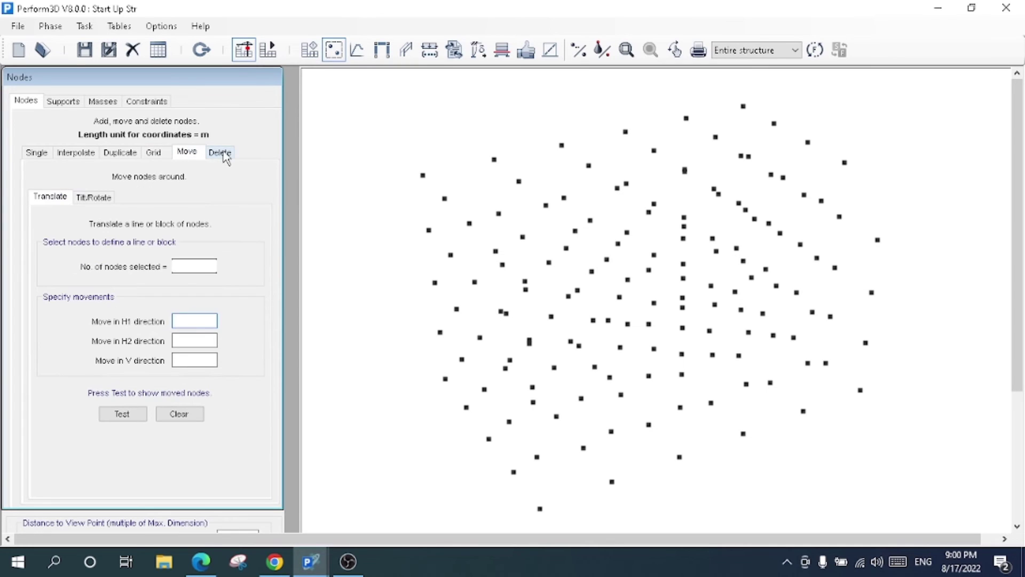
Delete the remaining vertical line of nodes at the H1 end corner of the front row.
click(223, 154)
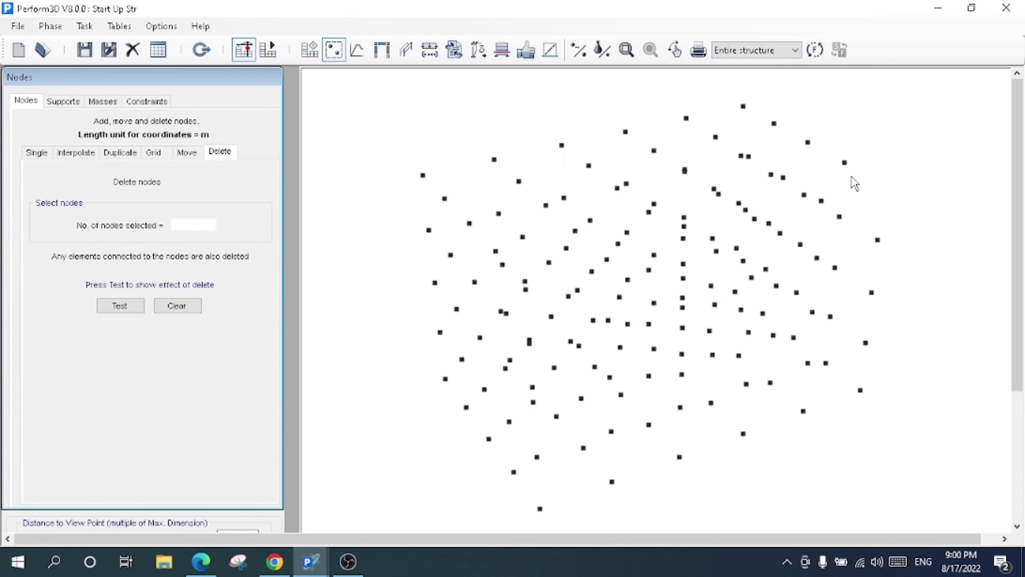
drag(876, 220, 868, 455)
click(877, 240)
click(866, 342)
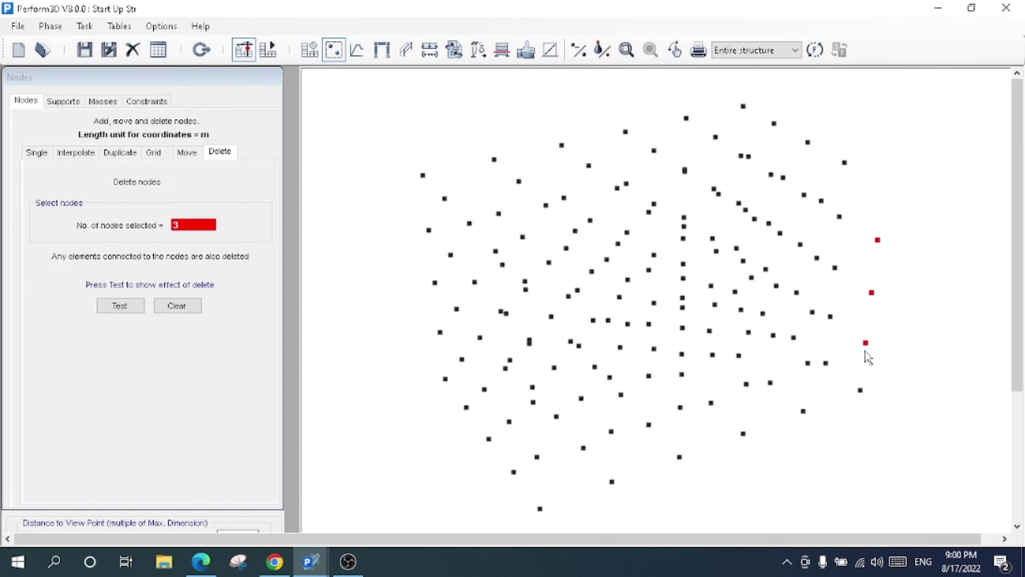
click(122, 306)
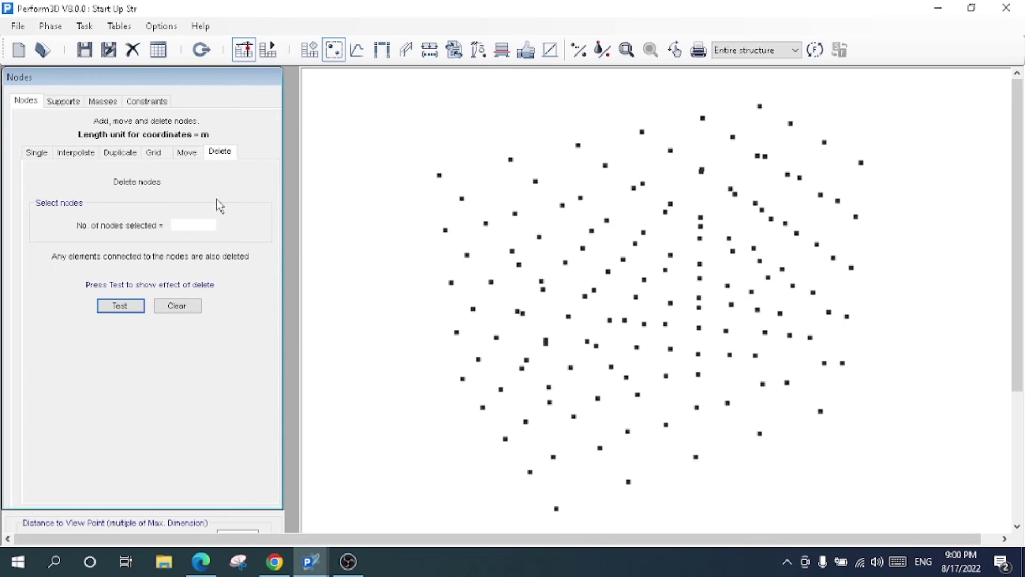
Define the support type with all H1, H2 and V displacements and all H1, H2 and V rotations fixed.
click(63, 101)
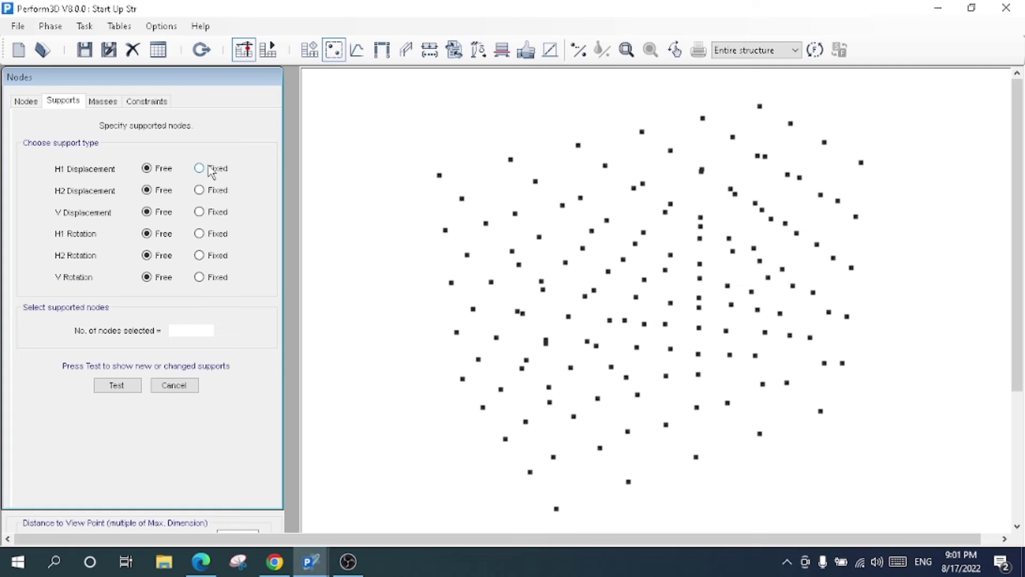
click(214, 191)
click(214, 212)
click(218, 234)
click(222, 259)
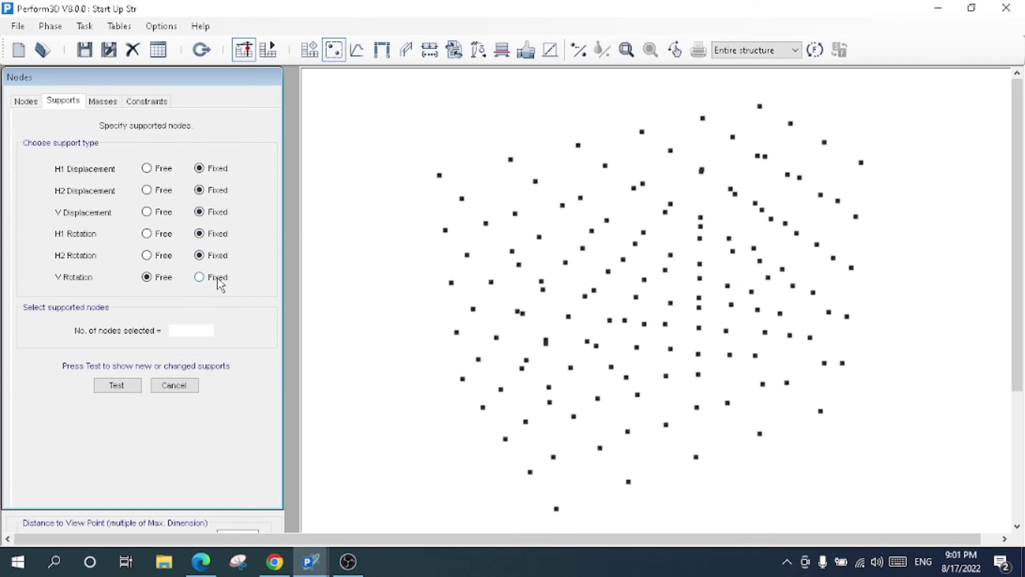
click(217, 278)
click(146, 234)
click(207, 235)
Assign the fully fixed support to the five base nodes of the front row.
click(557, 509)
click(629, 483)
click(695, 458)
click(821, 411)
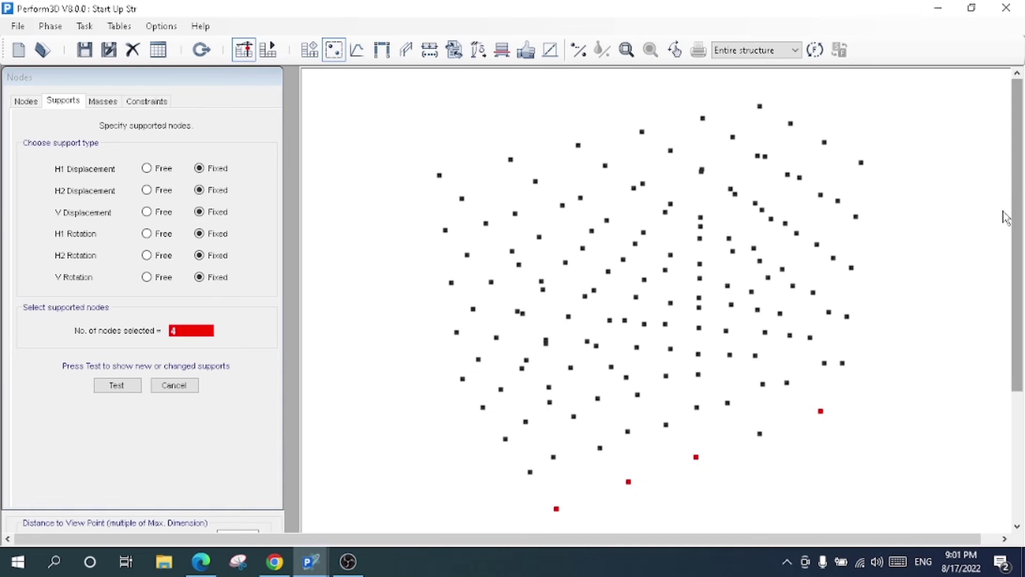
click(760, 434)
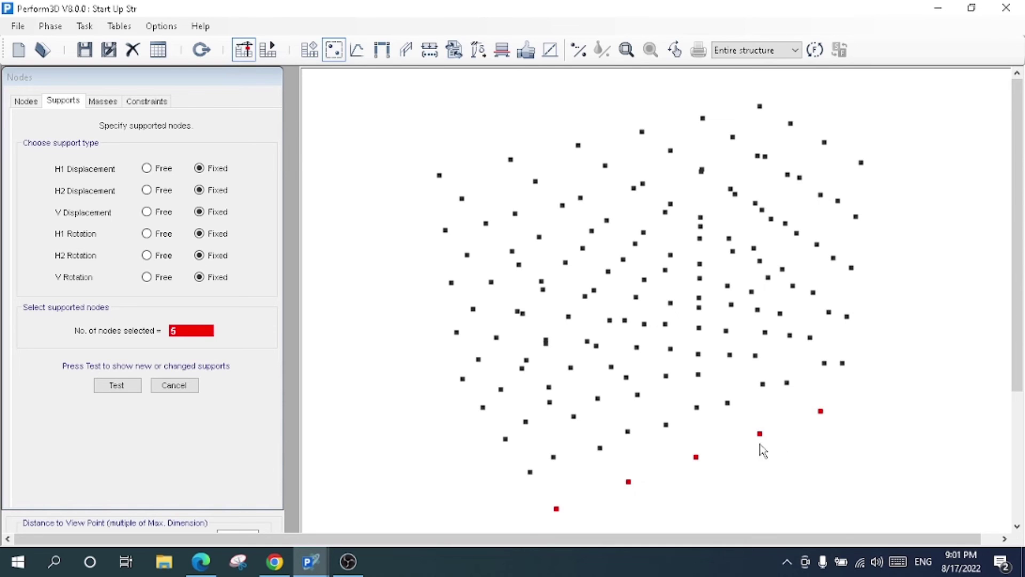
click(117, 387)
click(117, 386)
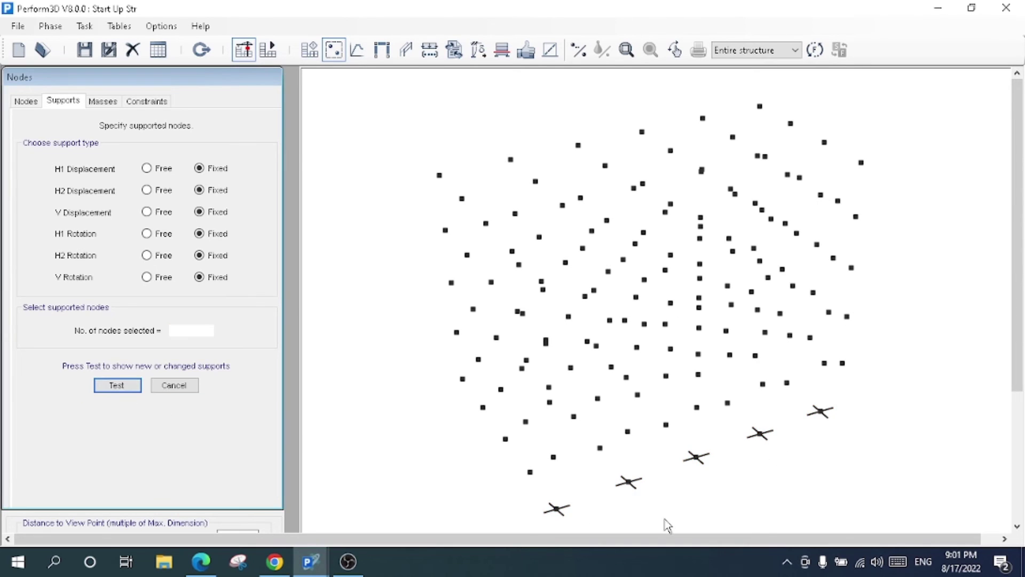
click(531, 471)
click(612, 450)
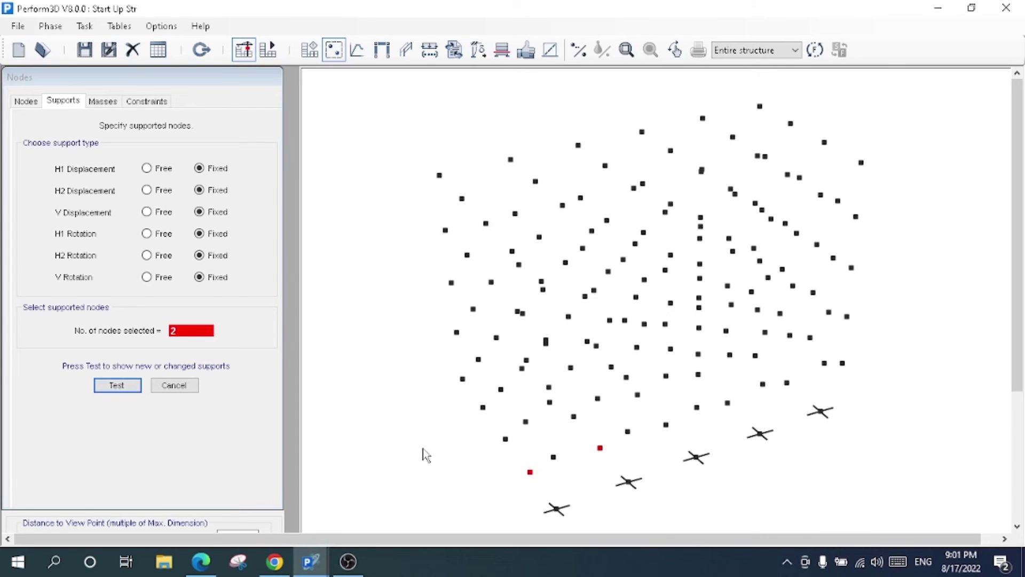
click(186, 392)
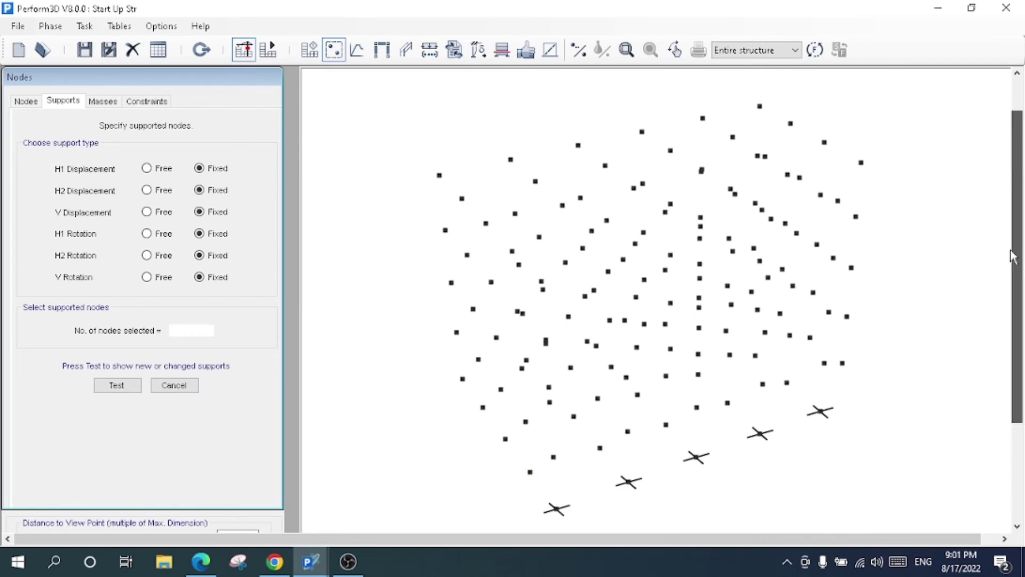
Check the supported nodes in the plan view and return to the basic view.
scroll(1017, 241, down, 3)
click(112, 485)
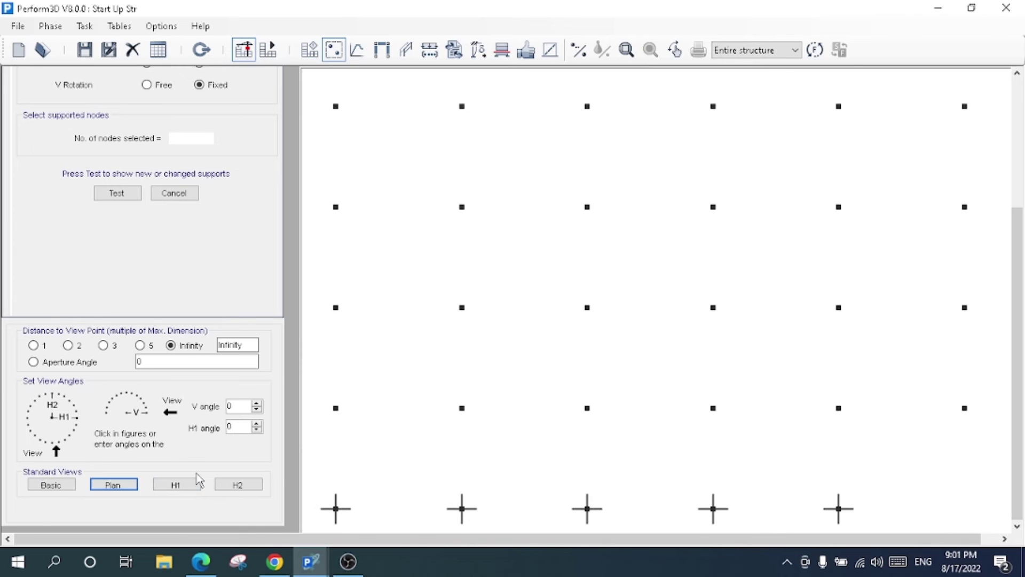
click(64, 483)
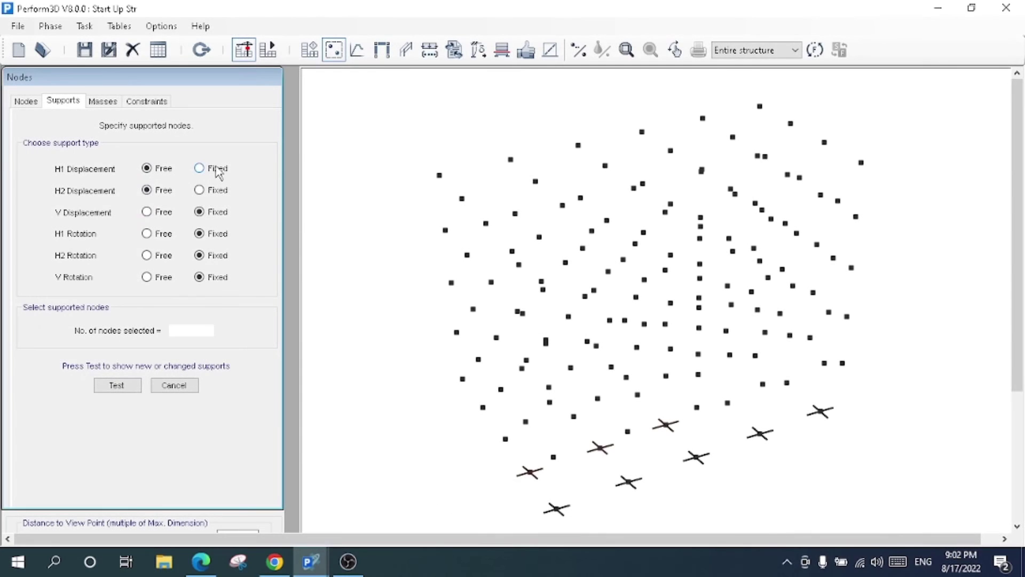
Assign supports with all displacements fixed and all rotations free to the last three base nodes of the second row.
click(216, 169)
click(221, 191)
click(147, 235)
click(147, 277)
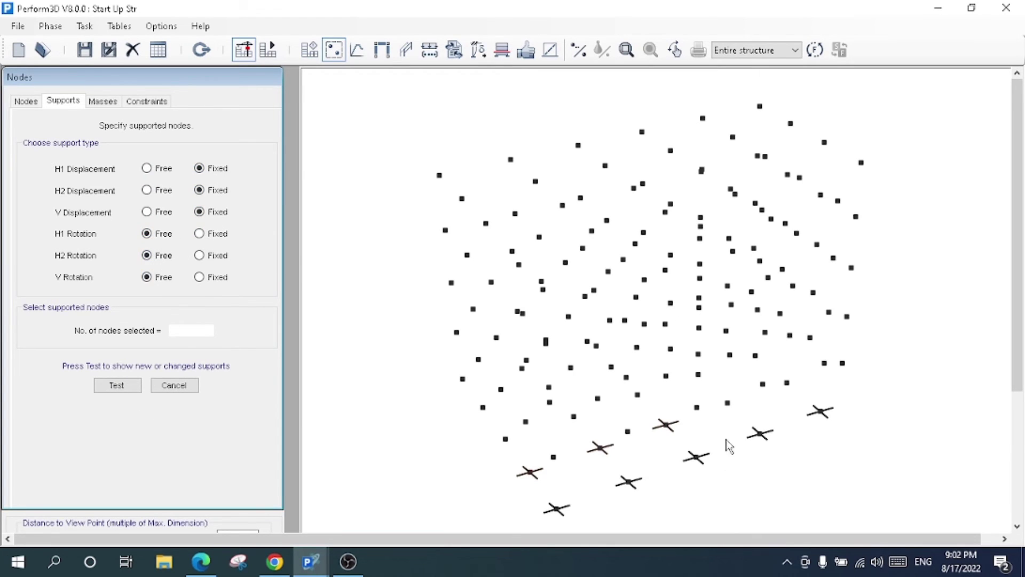
click(728, 414)
click(787, 382)
click(843, 363)
click(109, 391)
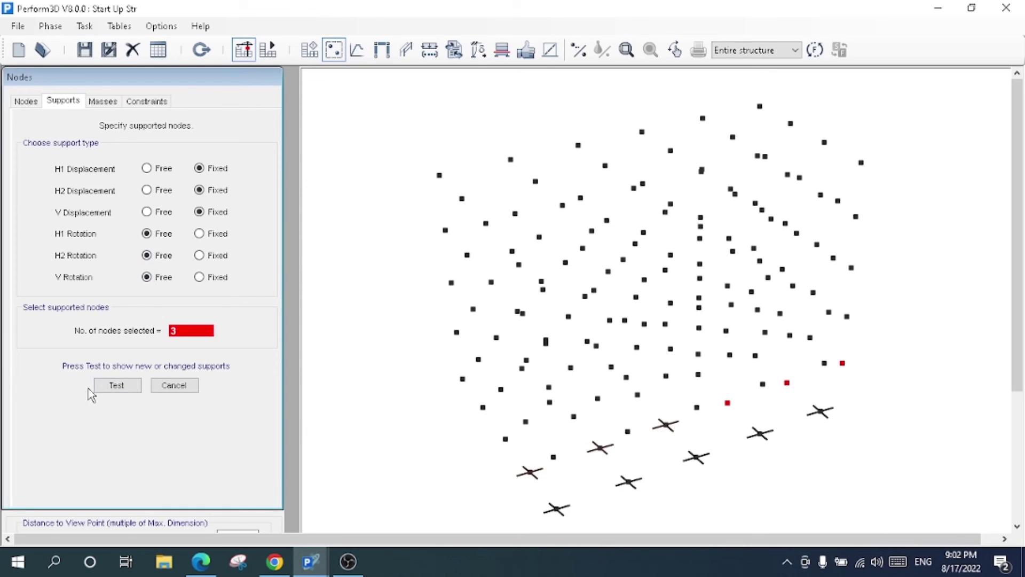
click(113, 385)
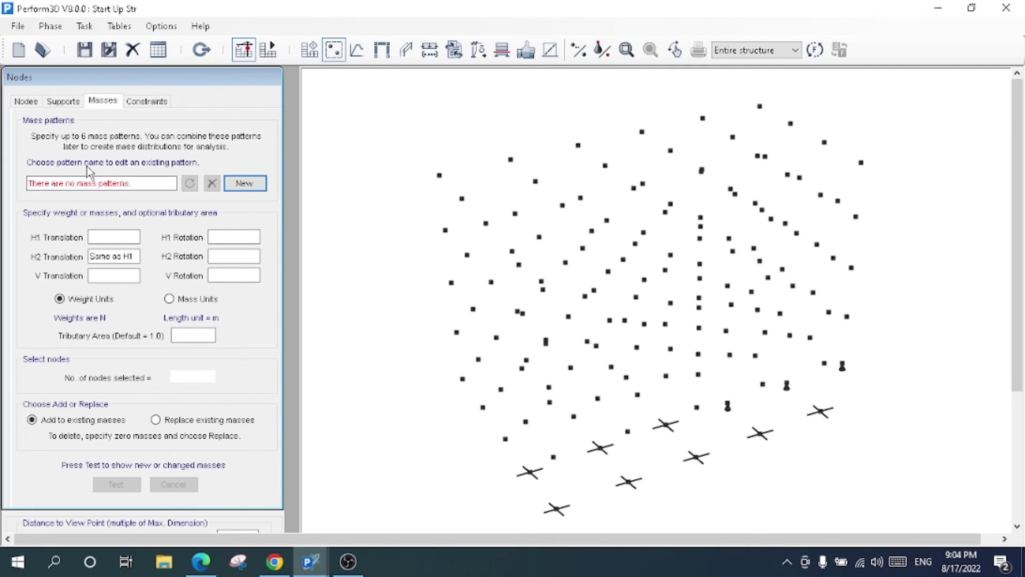
Create a mass pattern named m1 and clear a trial selection of top-level nodes.
click(244, 183)
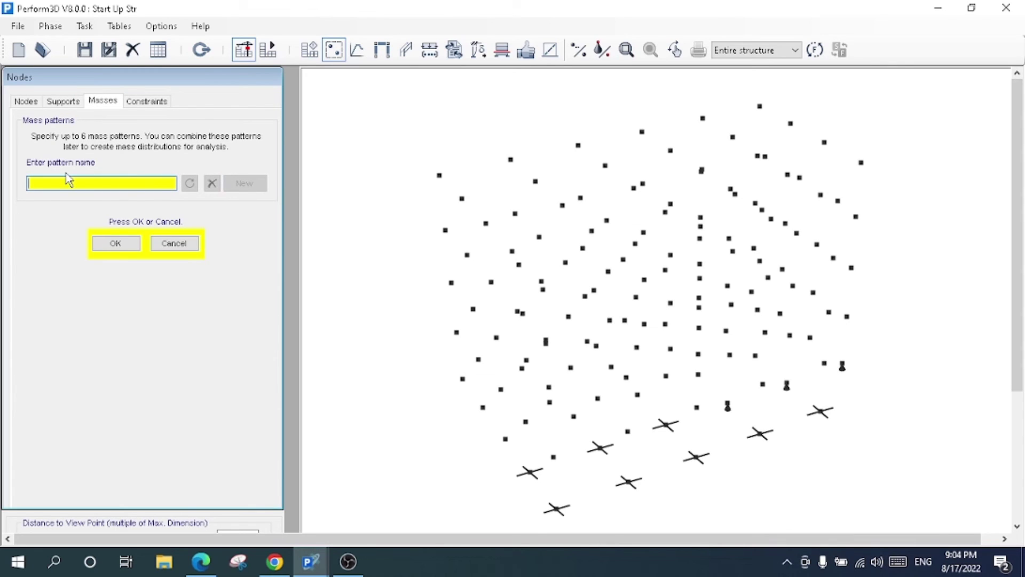
click(112, 245)
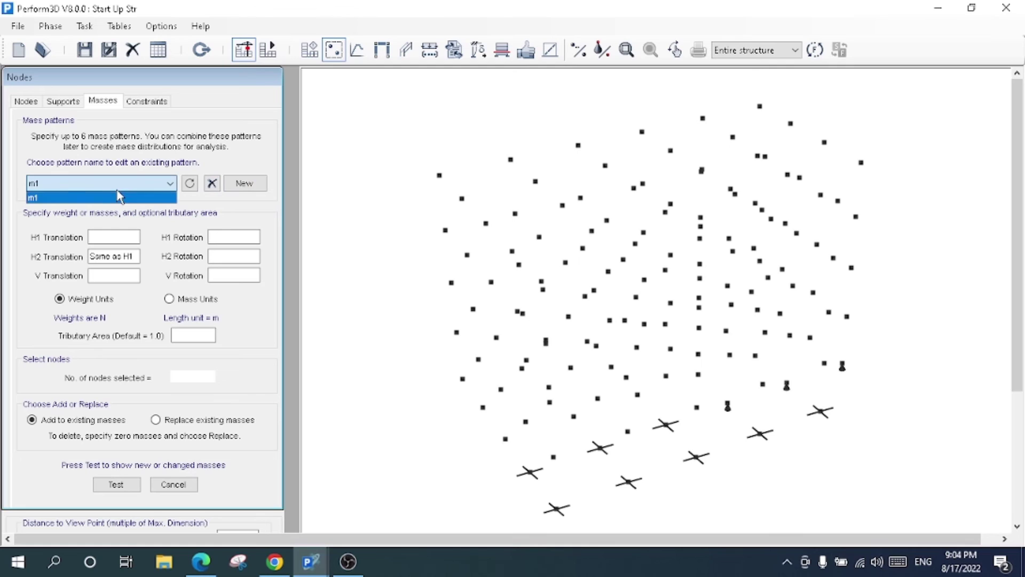
drag(424, 142, 796, 197)
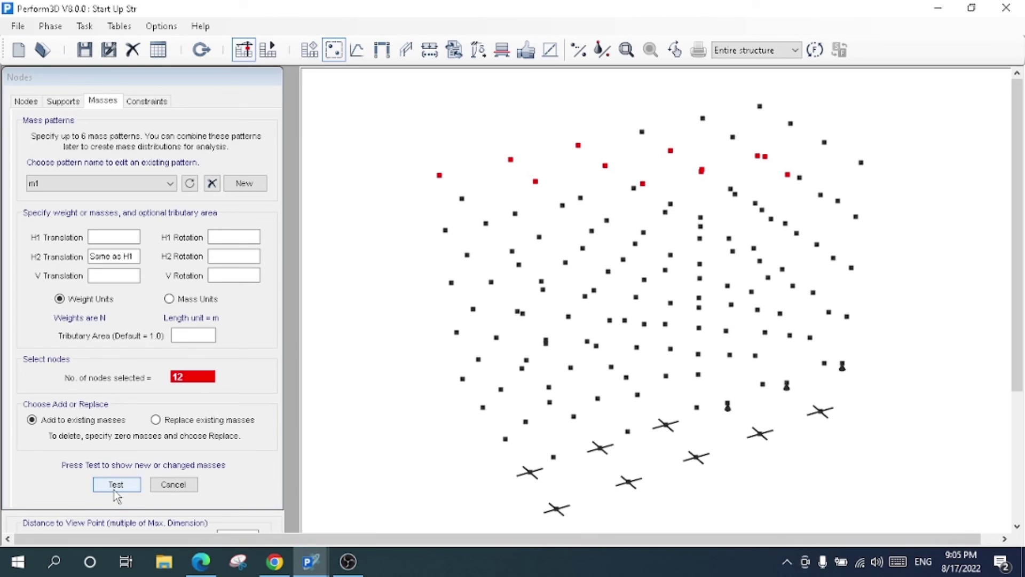
click(178, 486)
Create a second mass pattern named m2.
click(245, 184)
text(m2)
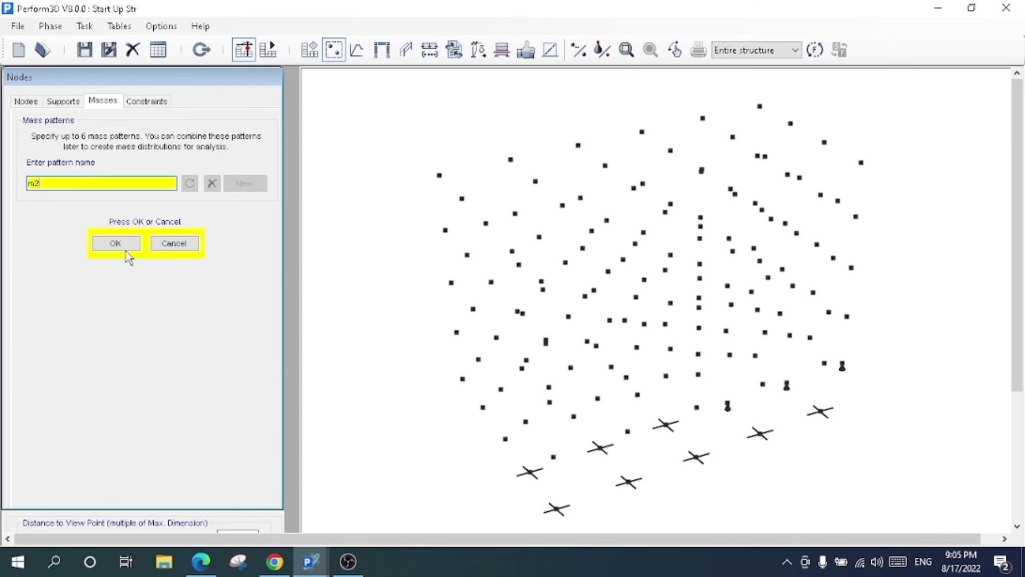
click(120, 244)
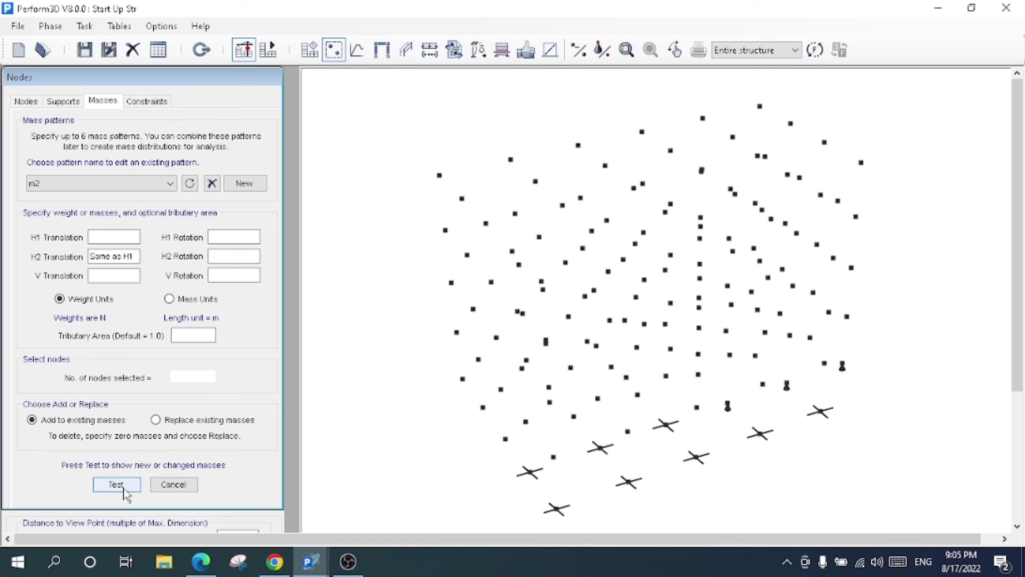
Create a constraint set named D1 with the horizontal rigid floor type (H1, H2, RV displacements).
click(146, 101)
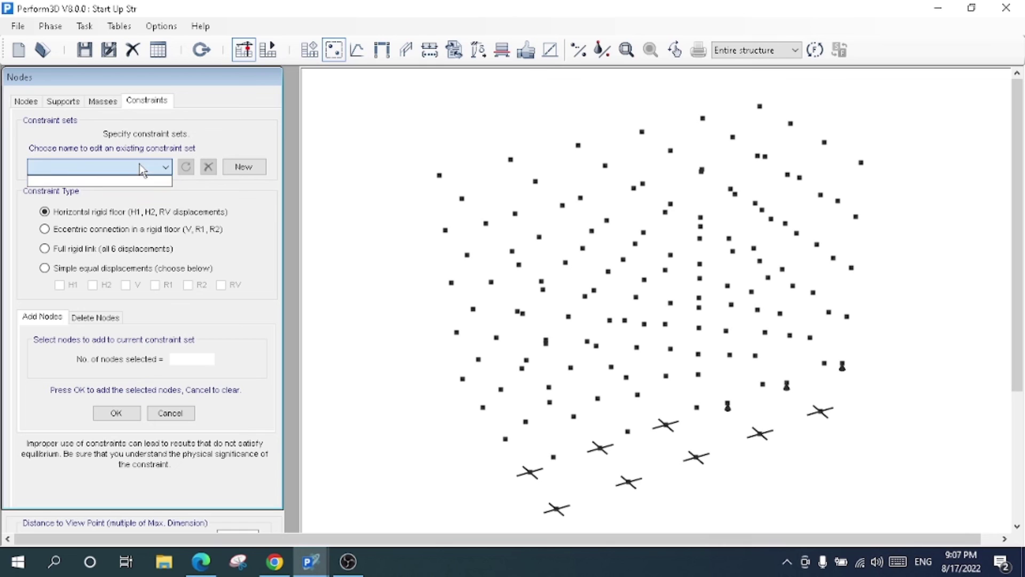
click(244, 166)
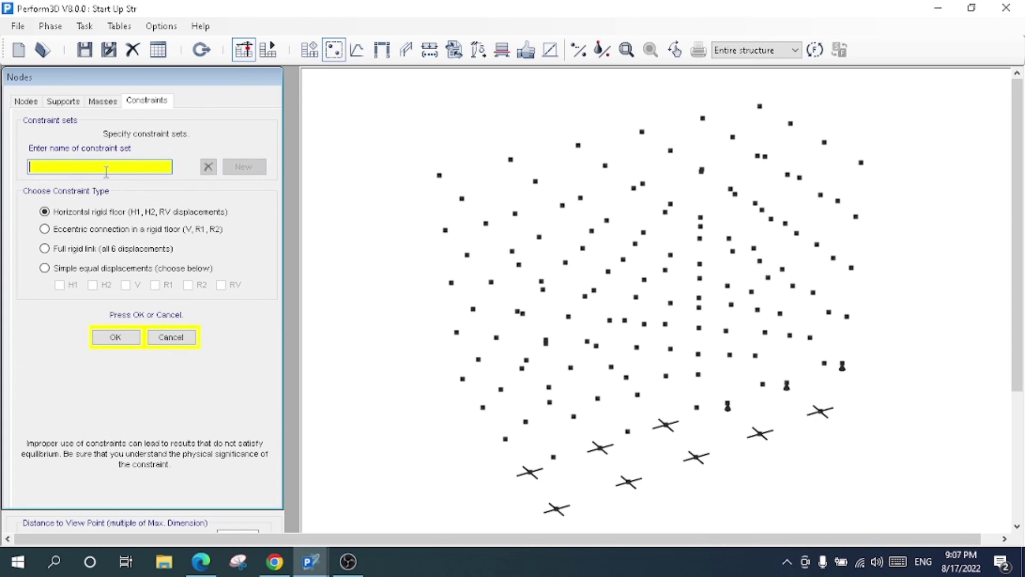
text(D1)
click(115, 338)
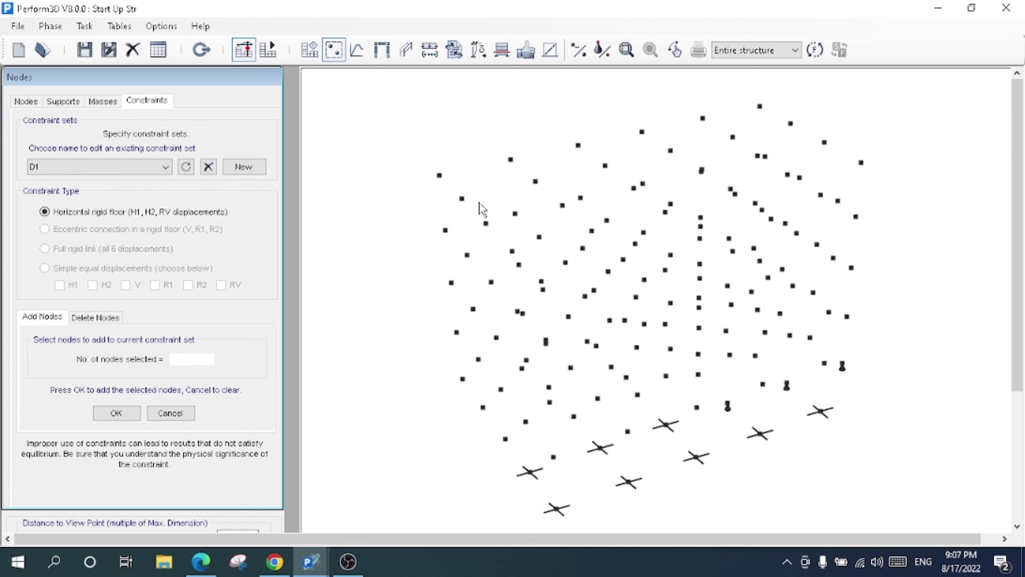
Try to add the upper-level nodes to constraint set D1, and check the list of existing constraint sets.
drag(419, 110, 907, 226)
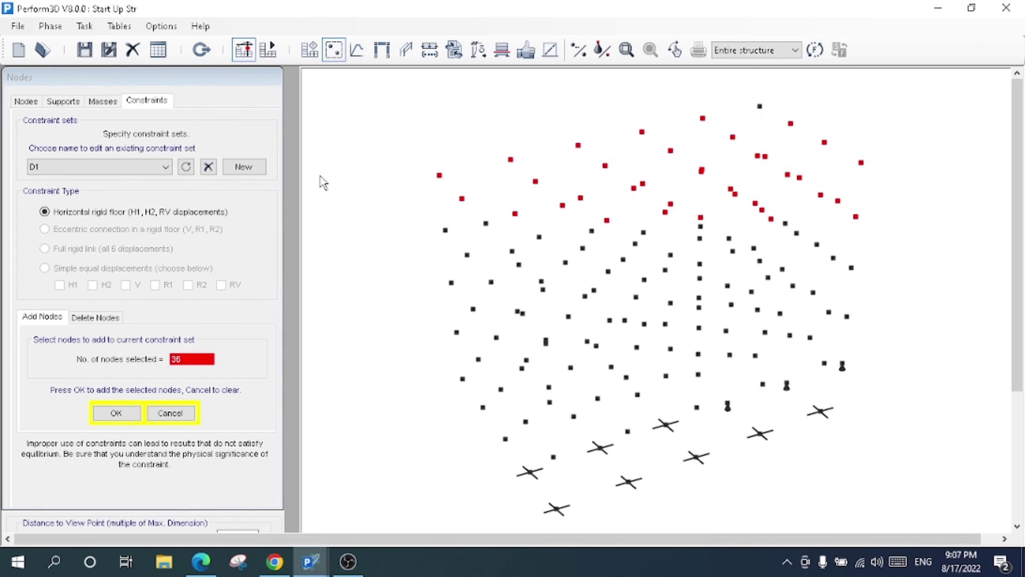
click(117, 413)
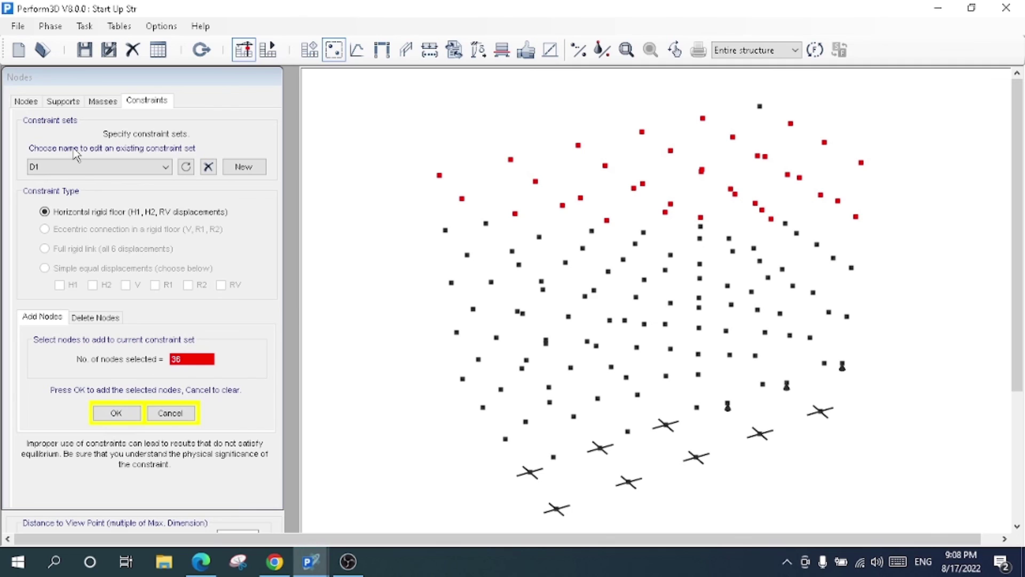
click(75, 166)
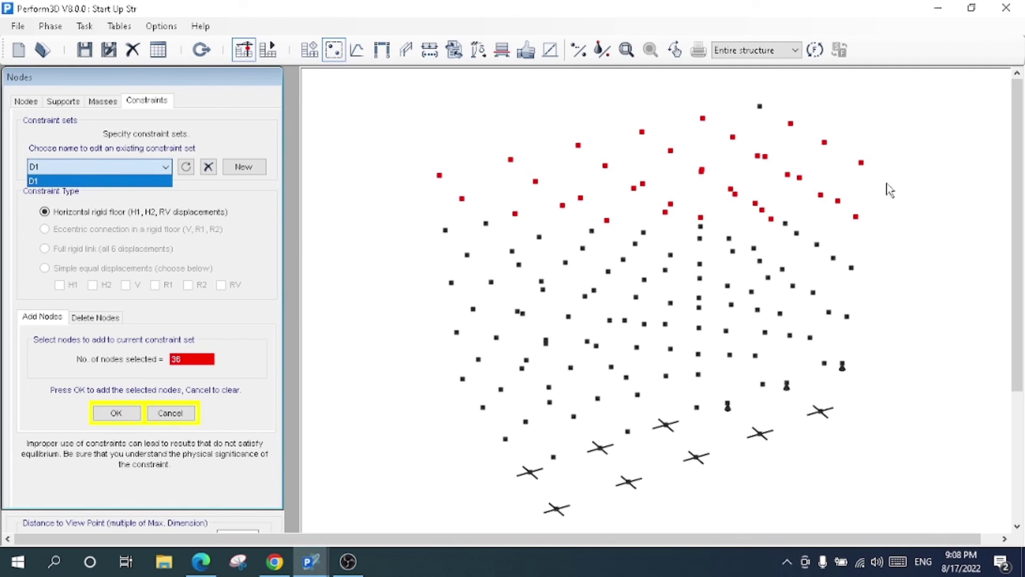
click(310, 198)
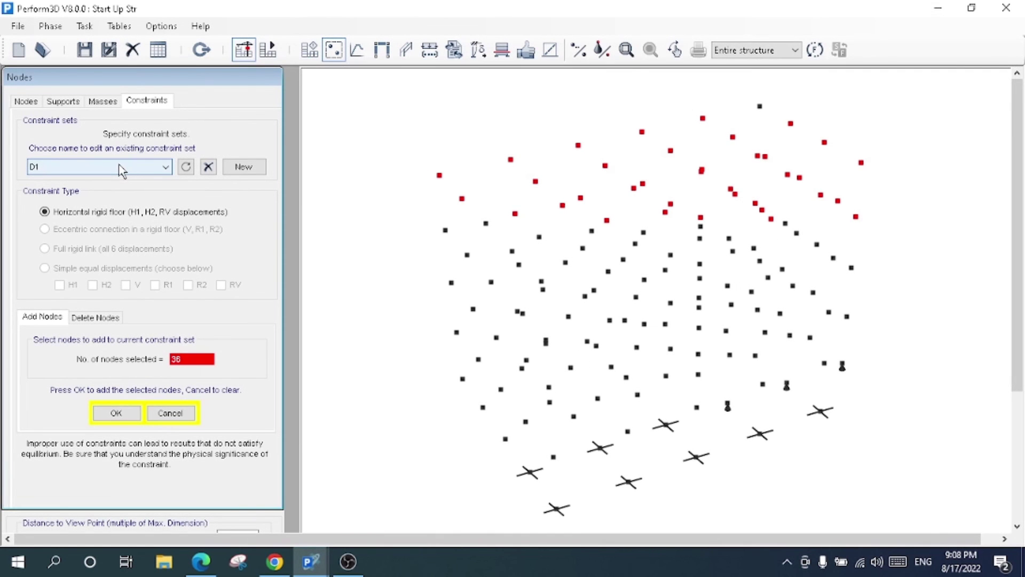
Check the list of existing mass patterns and return to the constraint set settings.
click(100, 104)
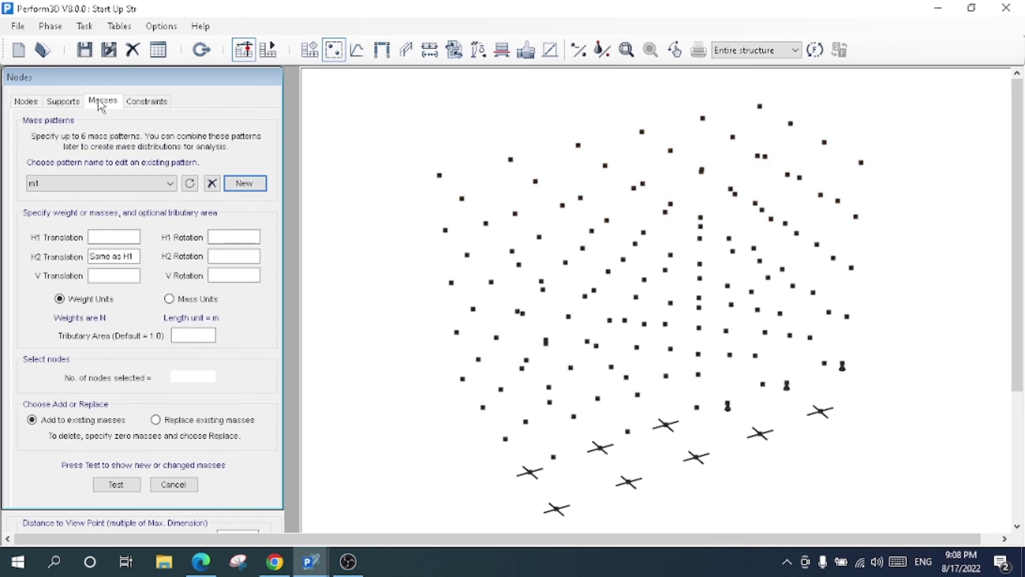
click(137, 187)
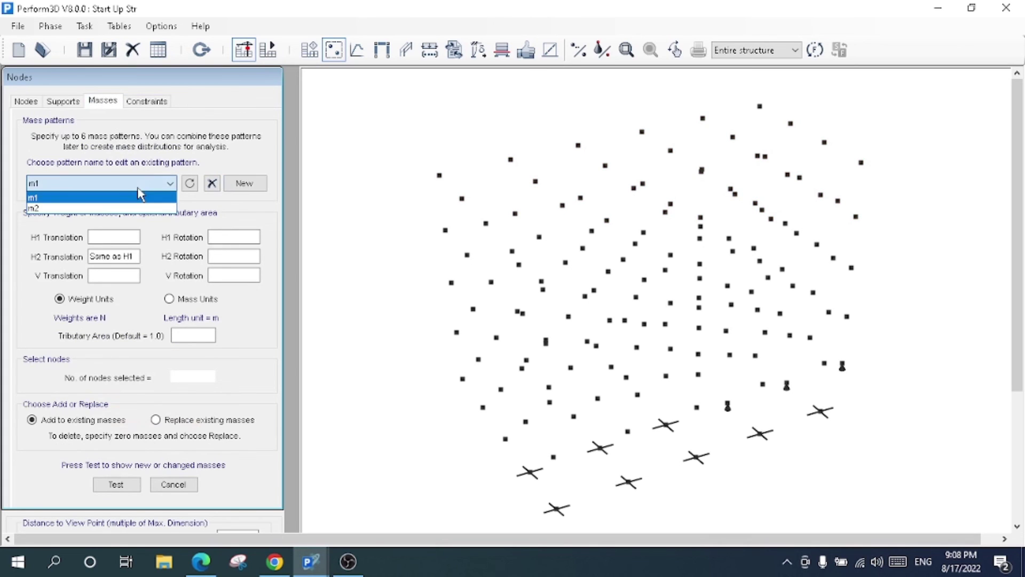
click(144, 102)
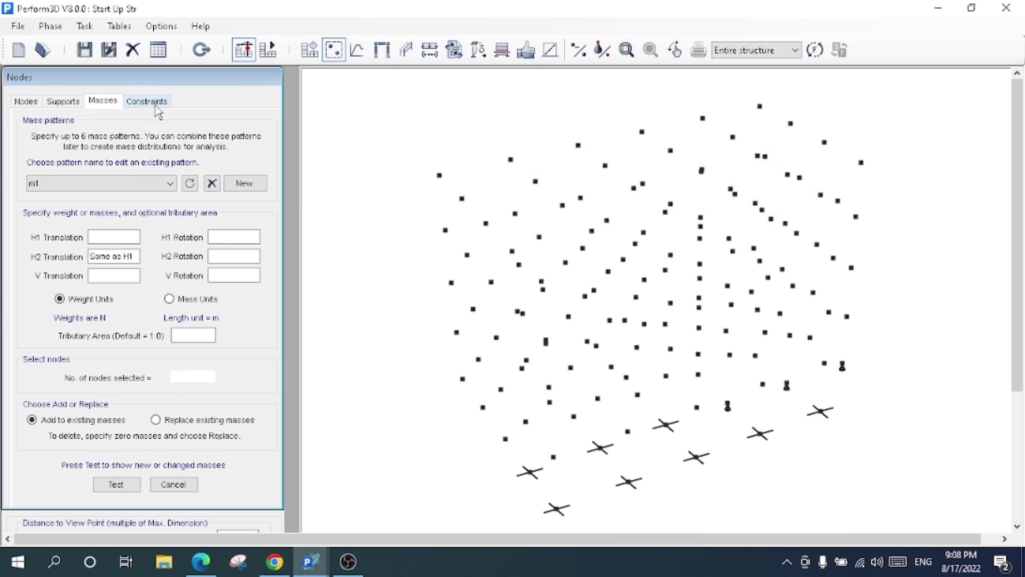
click(156, 109)
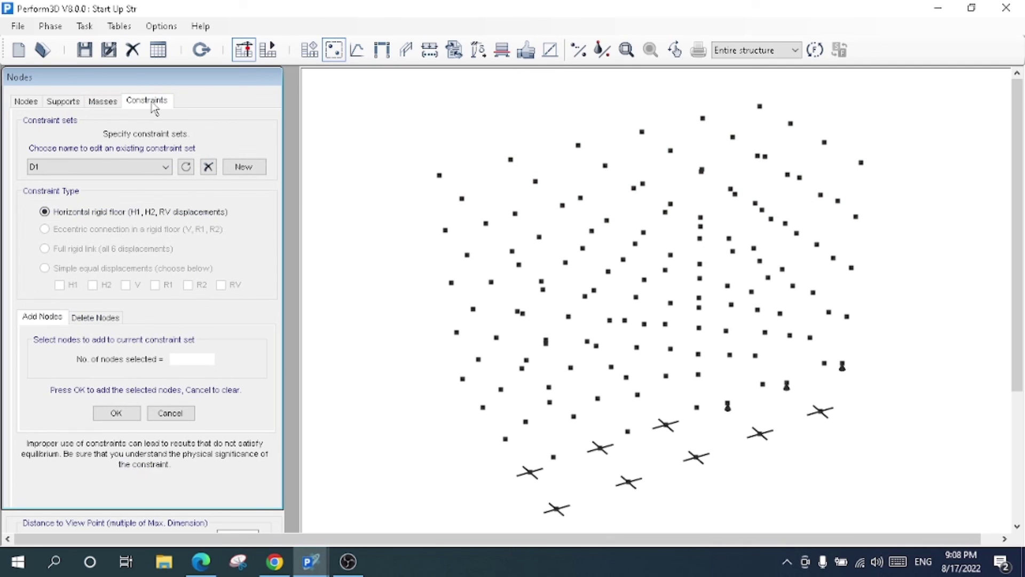